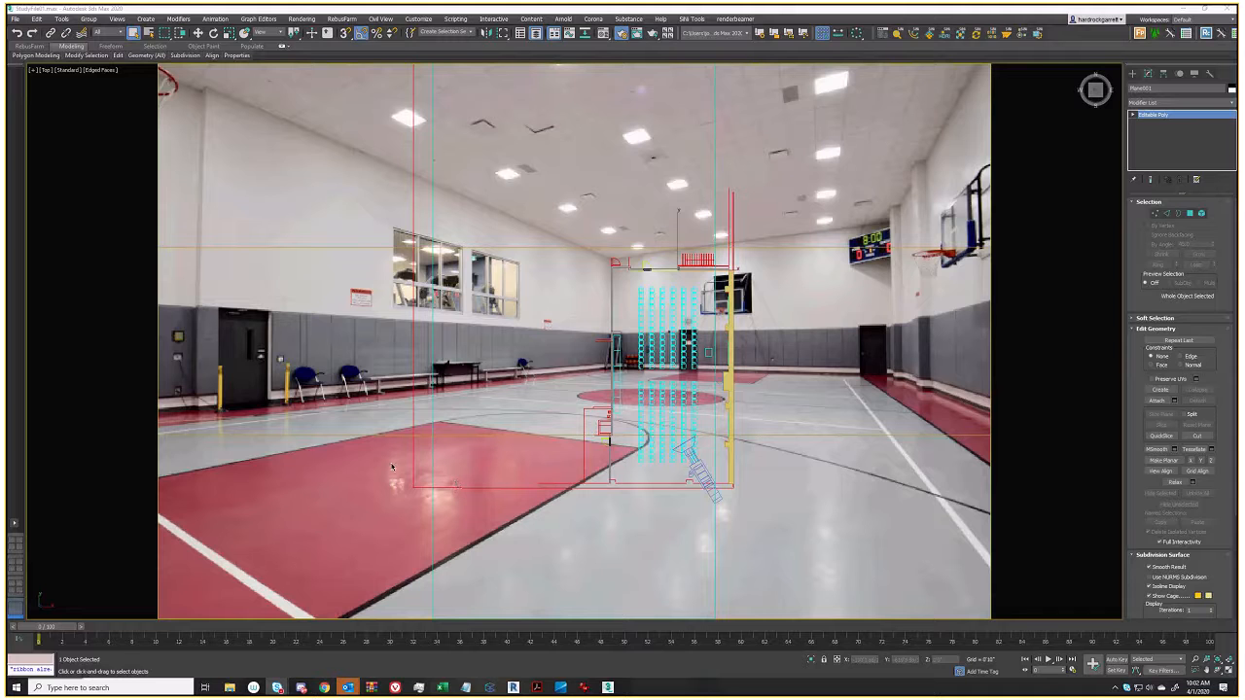
Bring the Sonesta Renderings folder window up over the 3ds Max gym scene
mouse_move(229, 687)
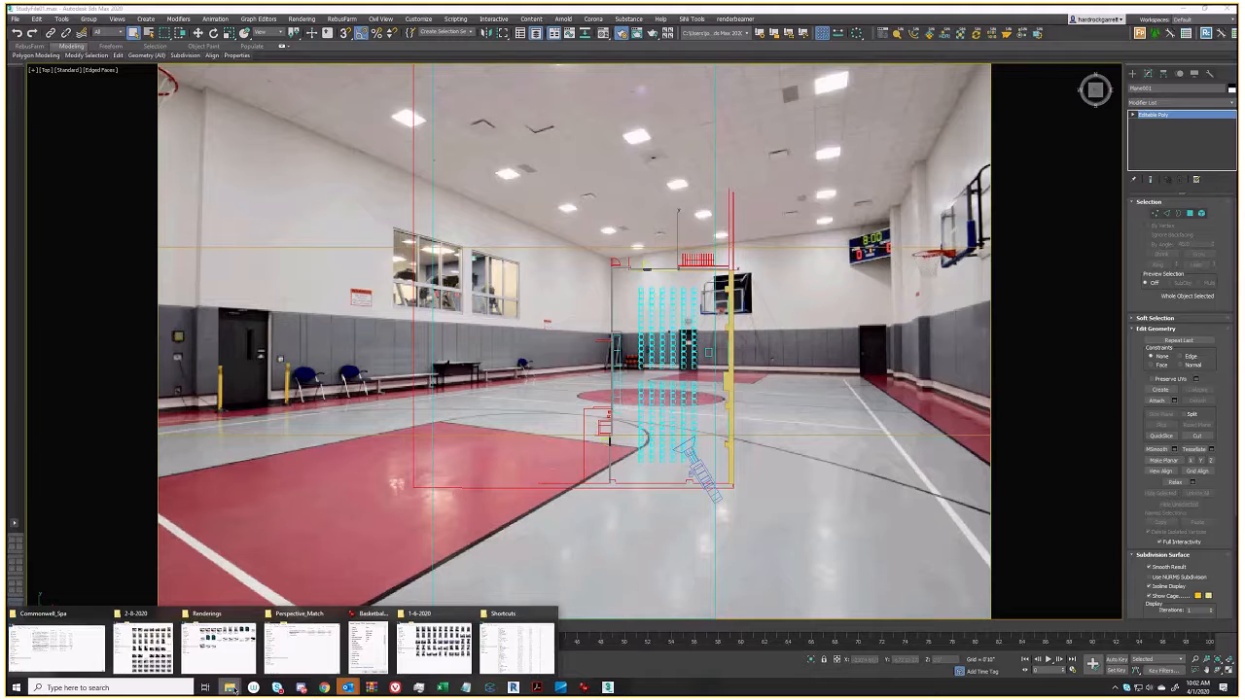
left_click(215, 644)
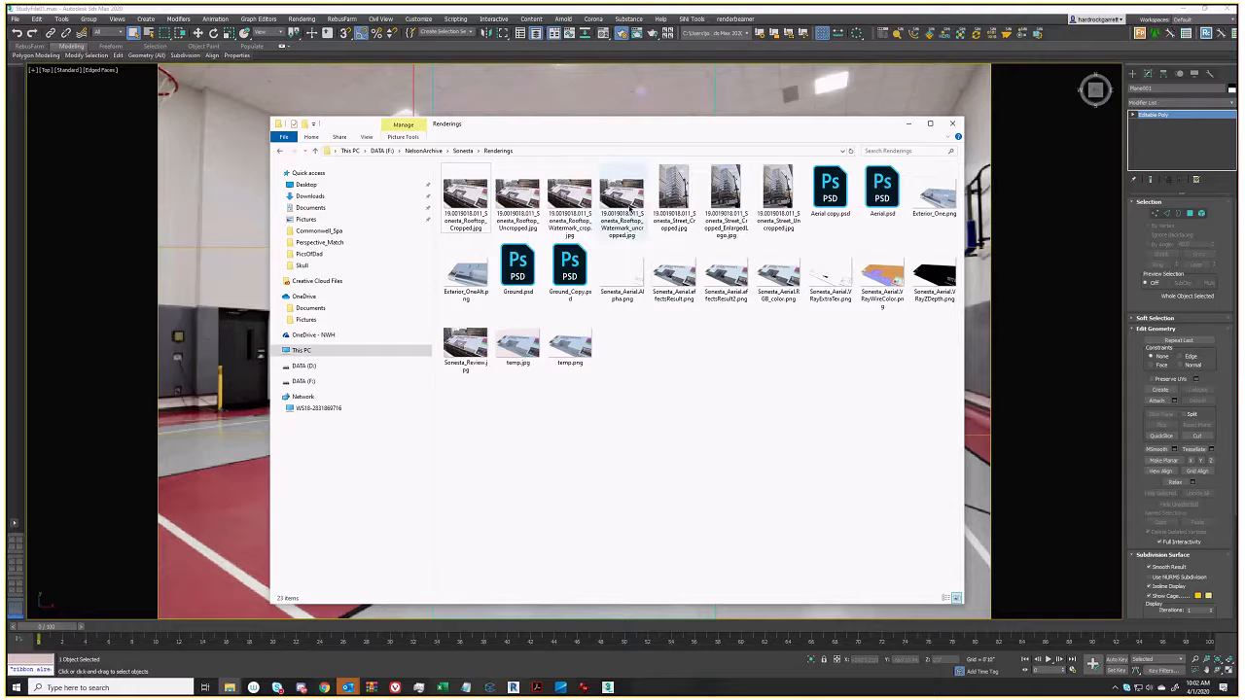
left_click(674, 194)
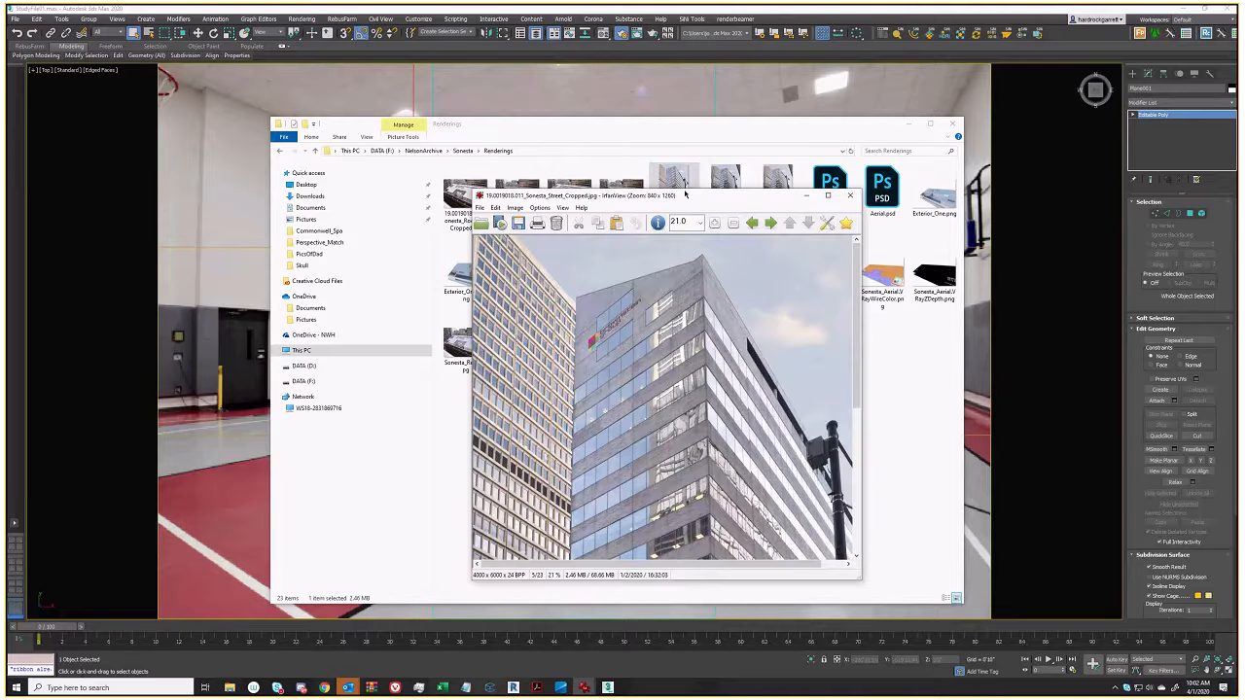
left_click_drag(685, 195, 759, 162)
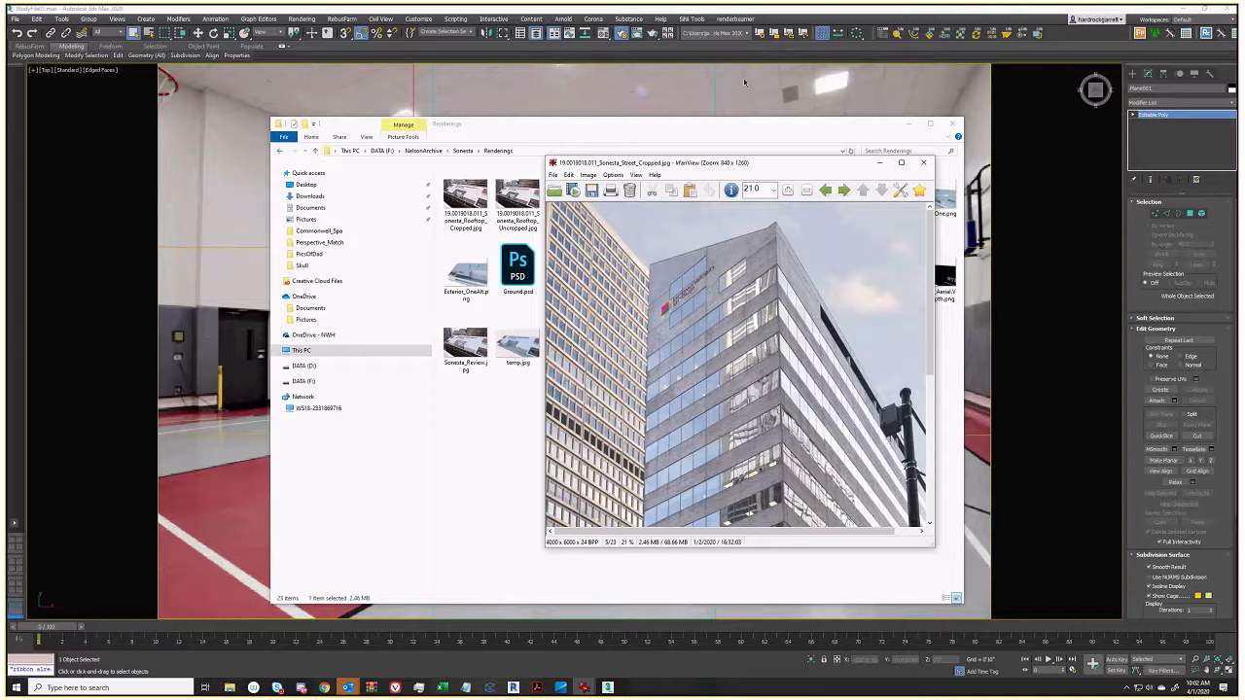
left_click(513, 403)
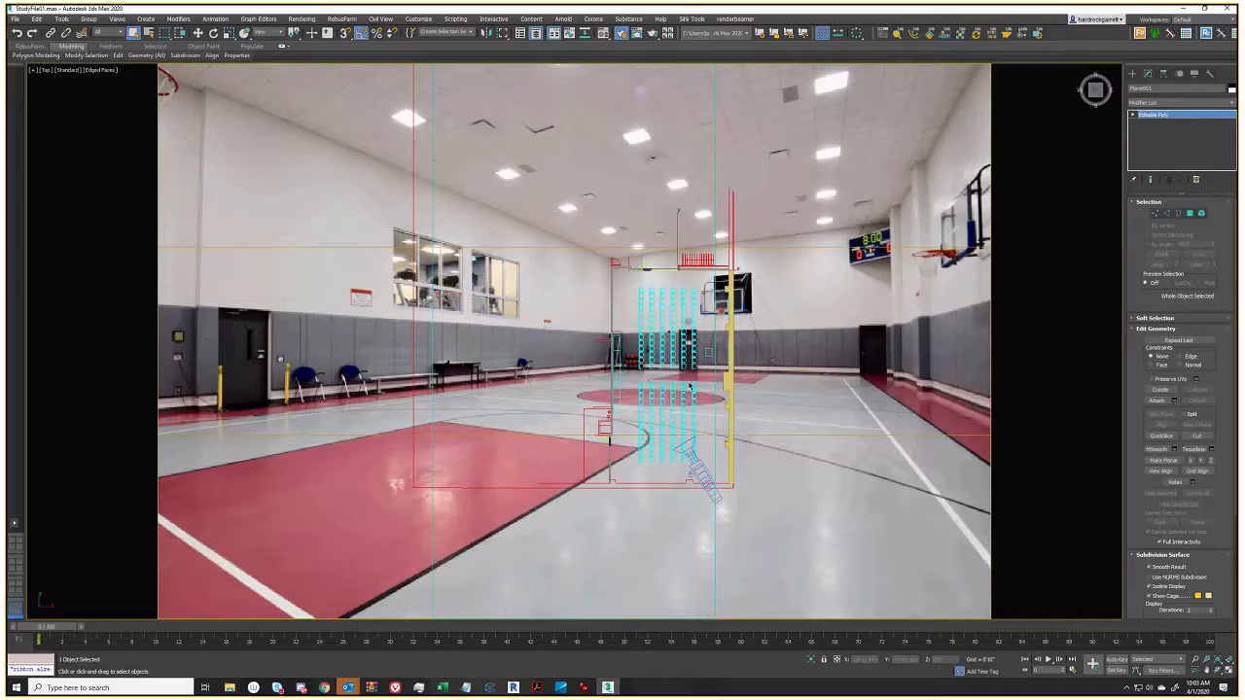
mouse_move(230, 688)
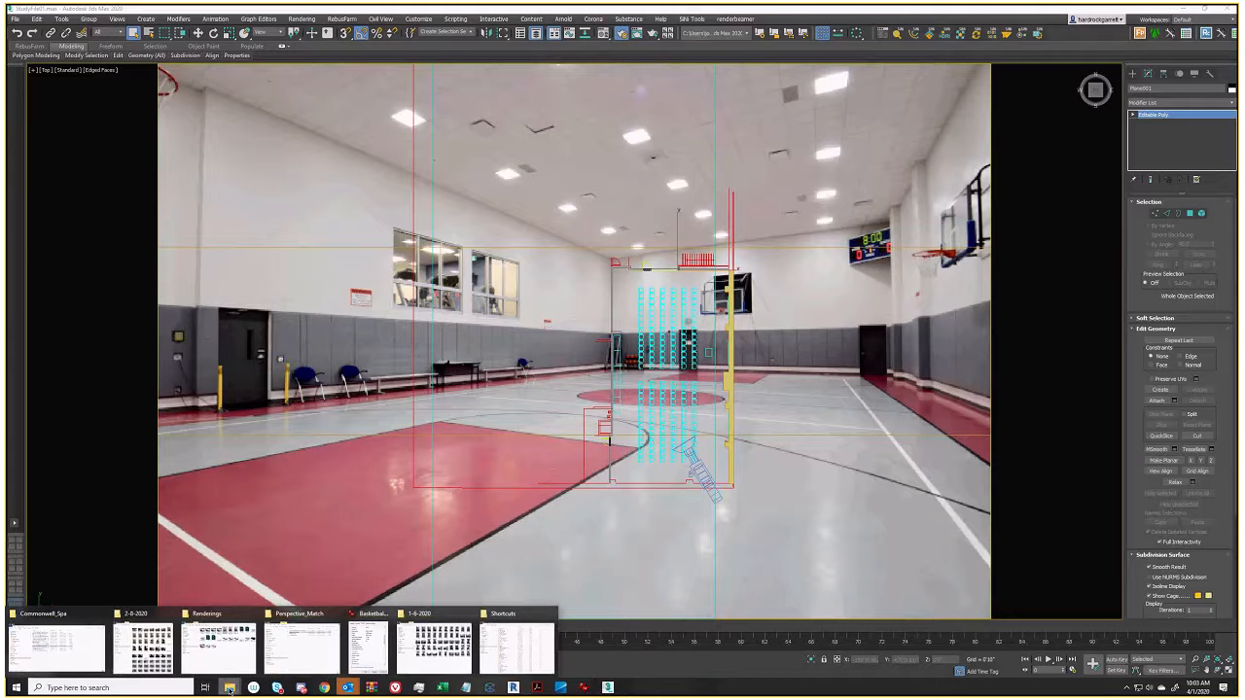
left_click(216, 619)
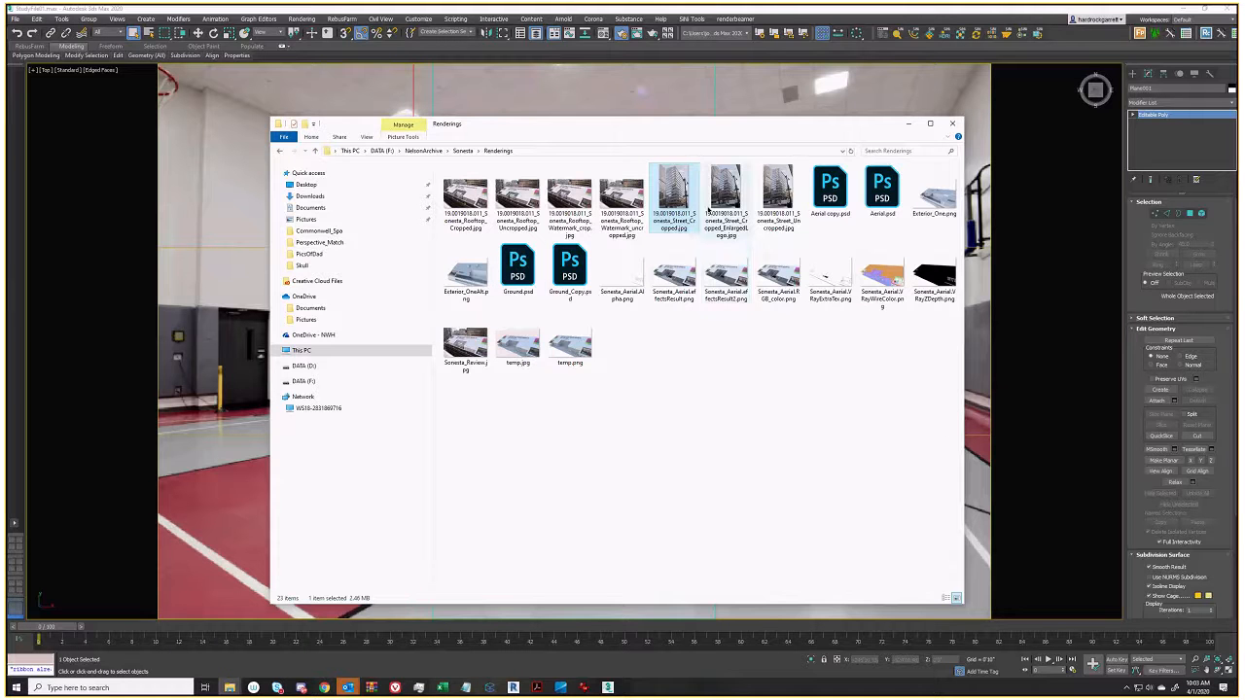
double_click(725, 192)
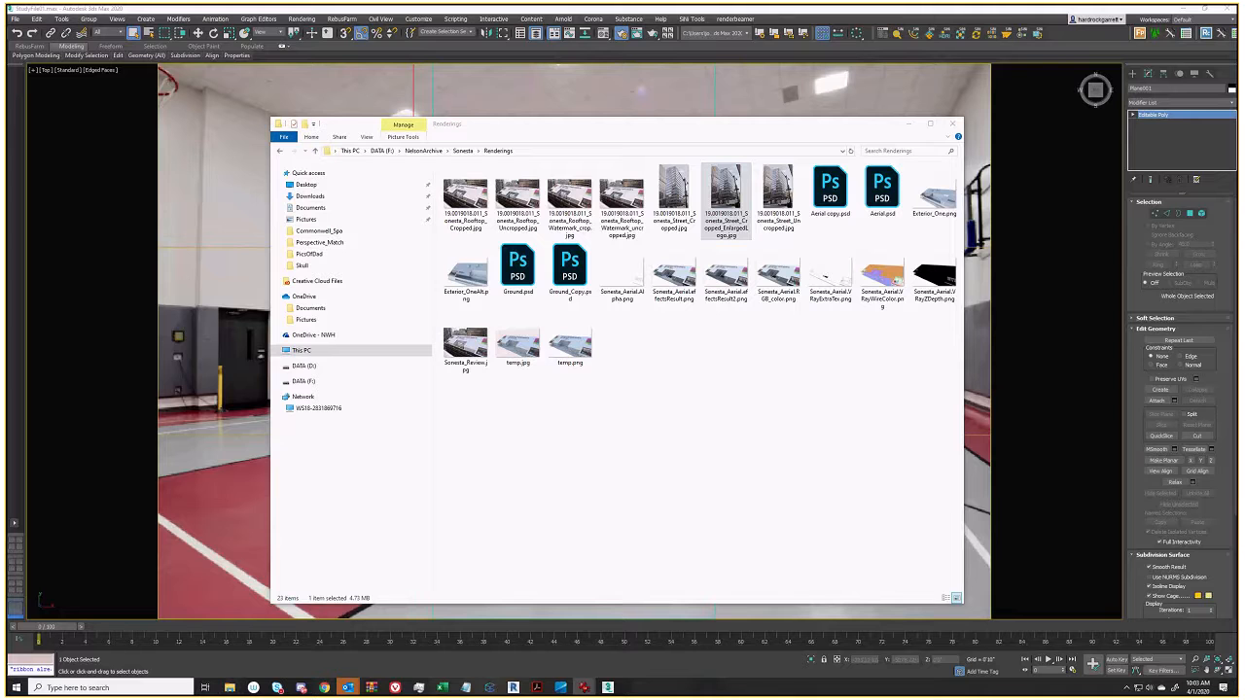
left_click_drag(473, 186, 876, 177)
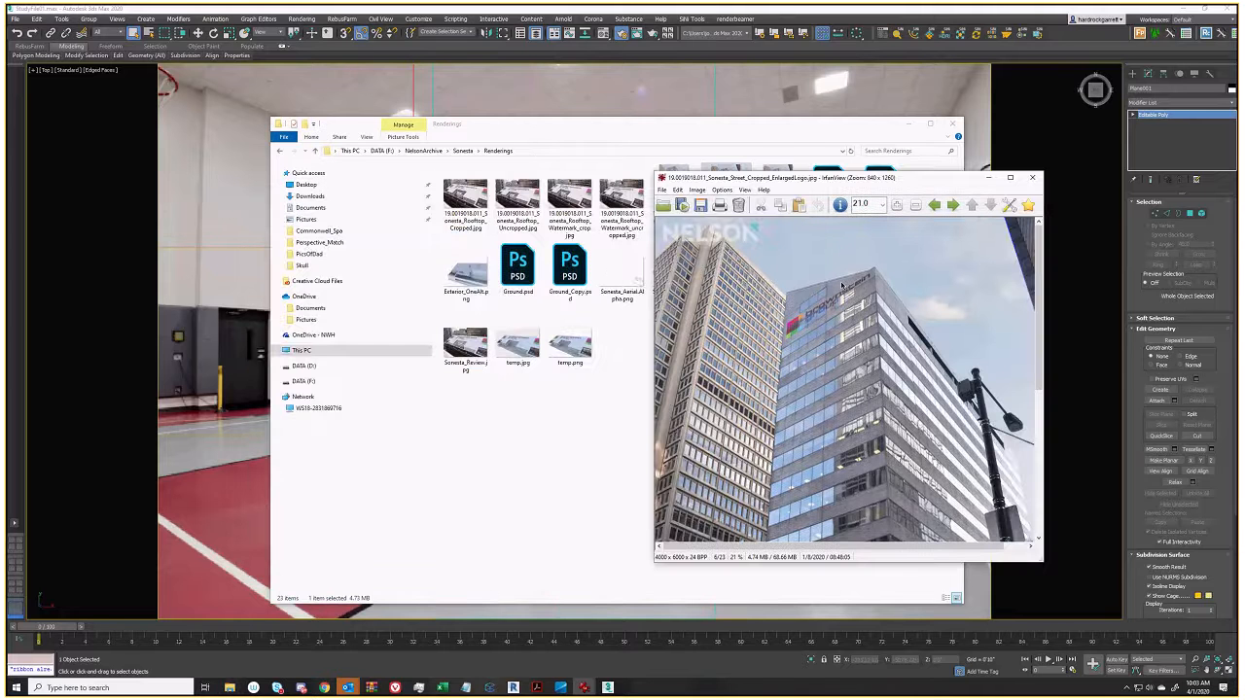
left_click(917, 207)
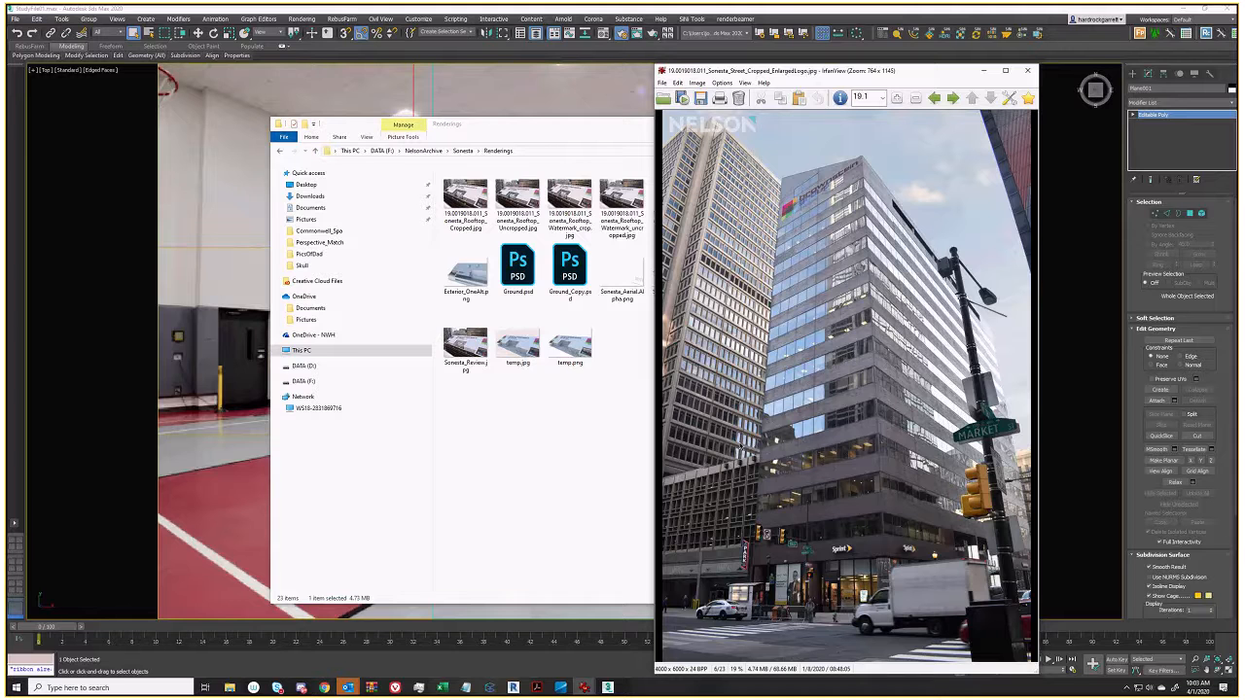
left_click_drag(605, 124, 431, 149)
double_click(508, 239)
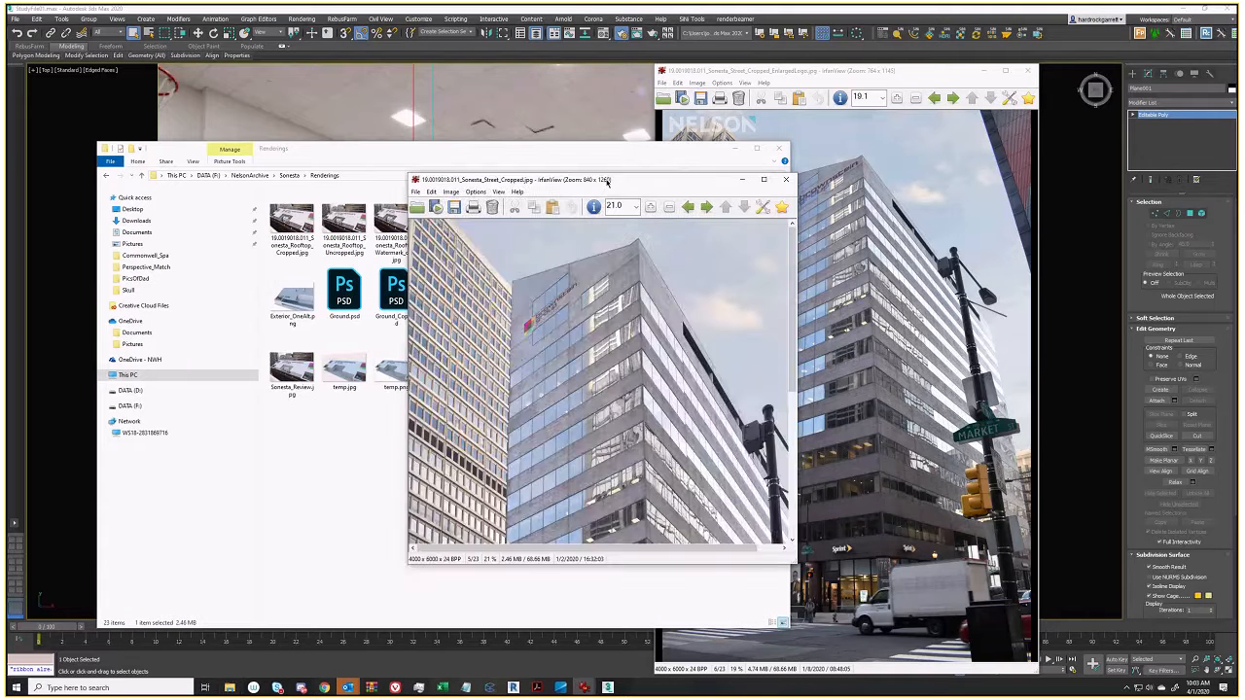
left_click_drag(607, 181, 504, 88)
left_click_drag(692, 470, 861, 673)
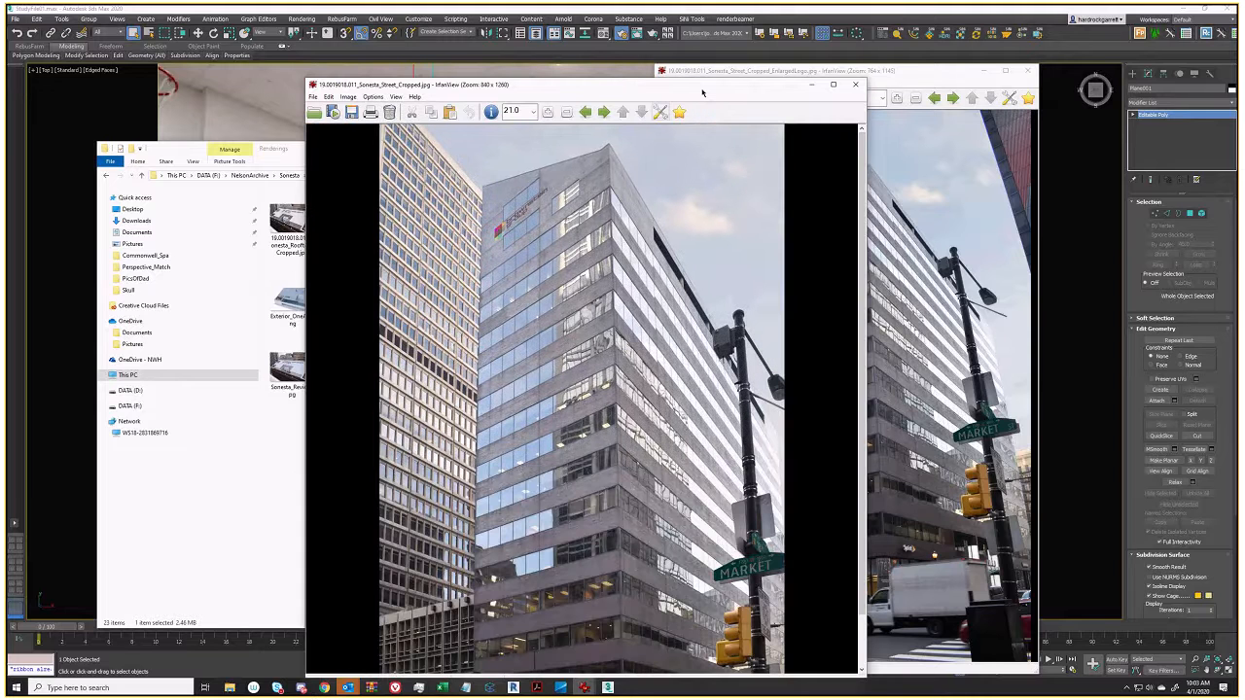
left_click_drag(541, 82, 329, 52)
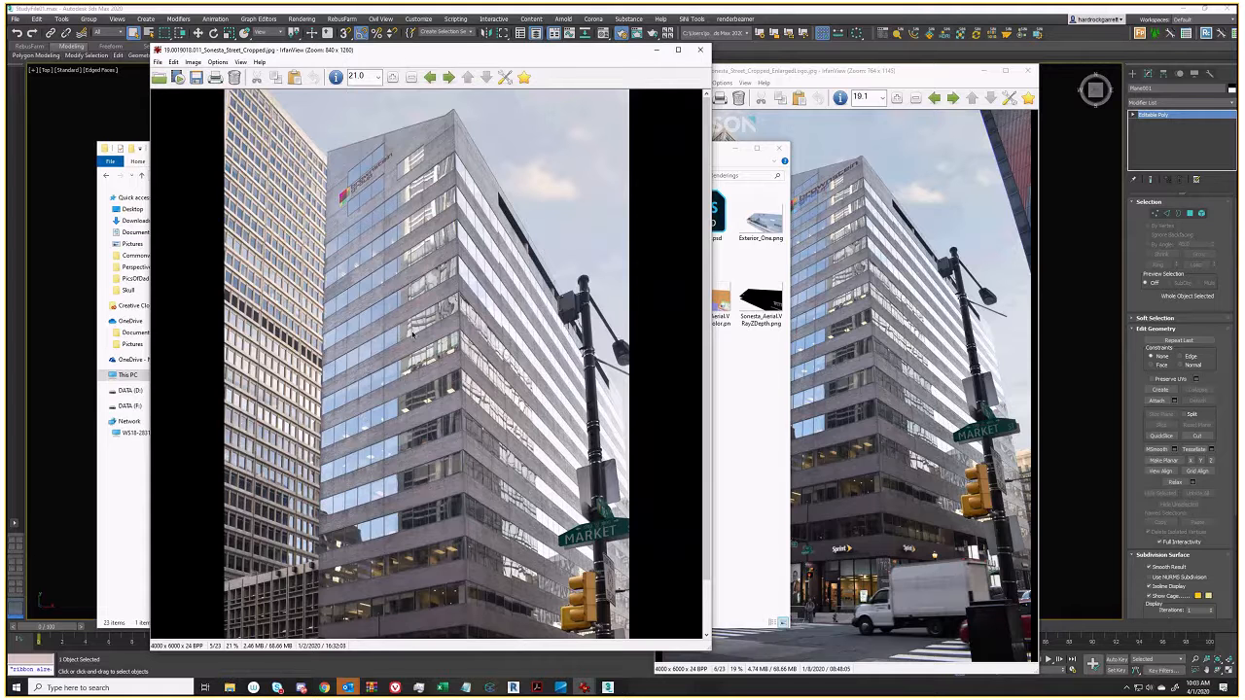
left_click_drag(837, 71, 907, 63)
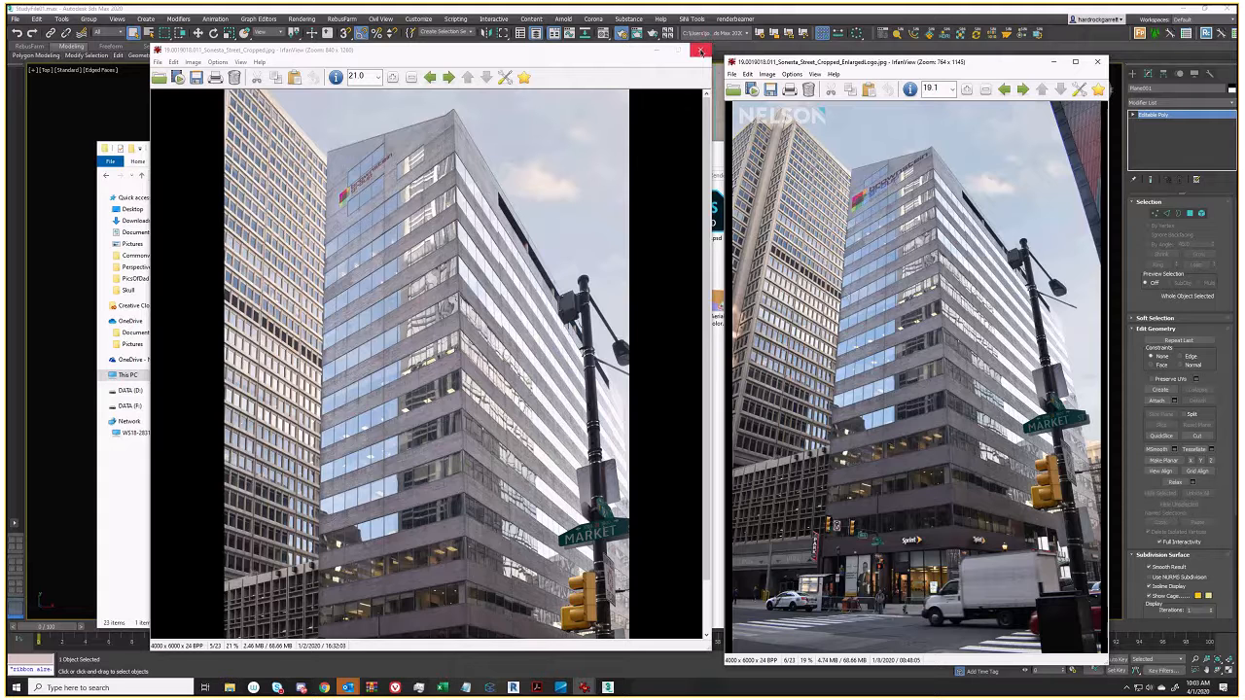
left_click(701, 50)
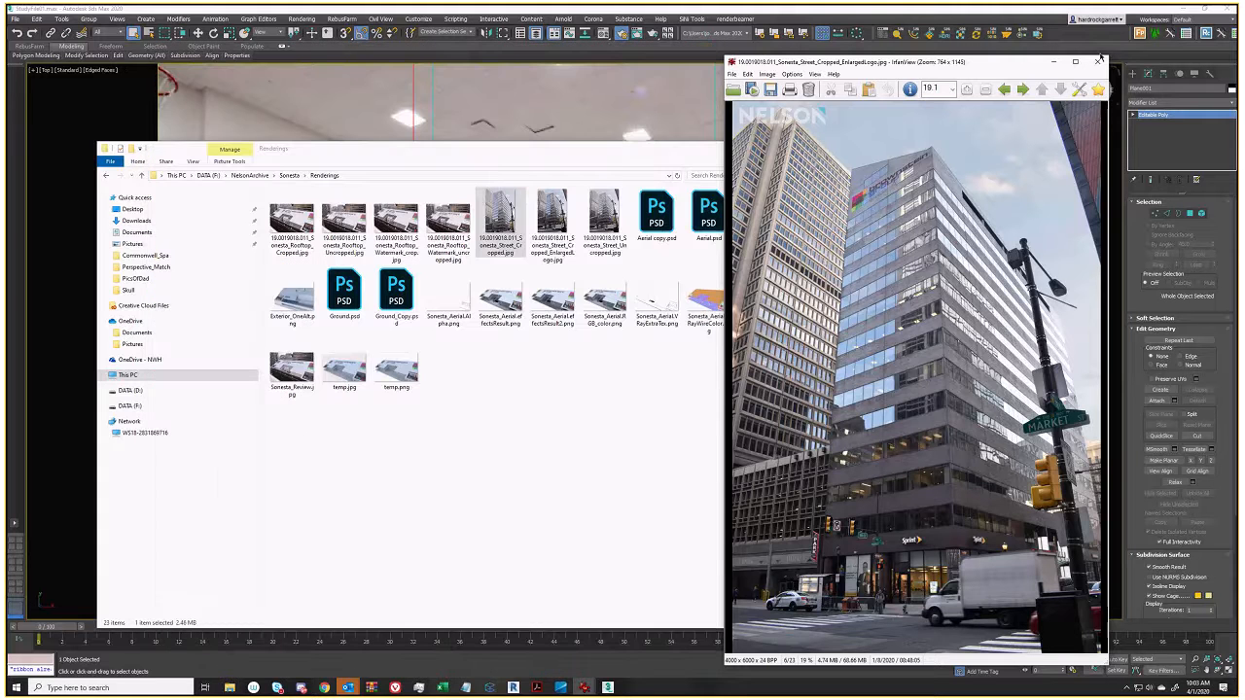
left_click(1097, 62)
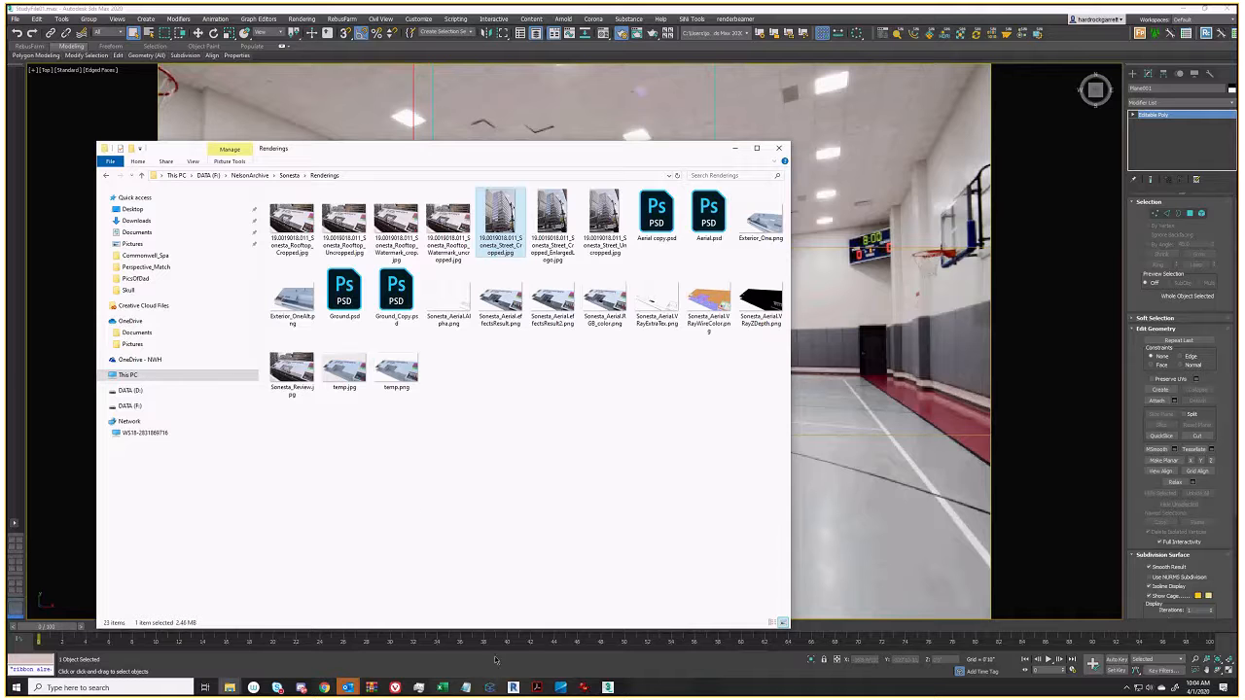
mouse_move(230, 687)
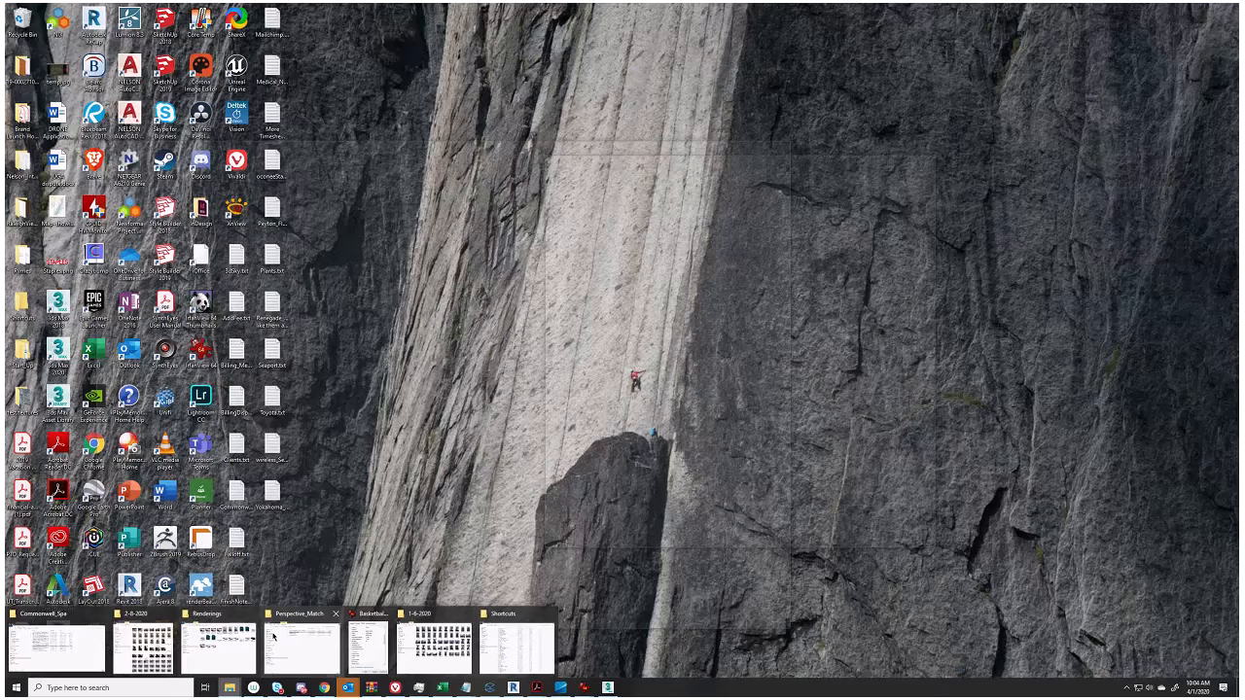
right_click(679, 208)
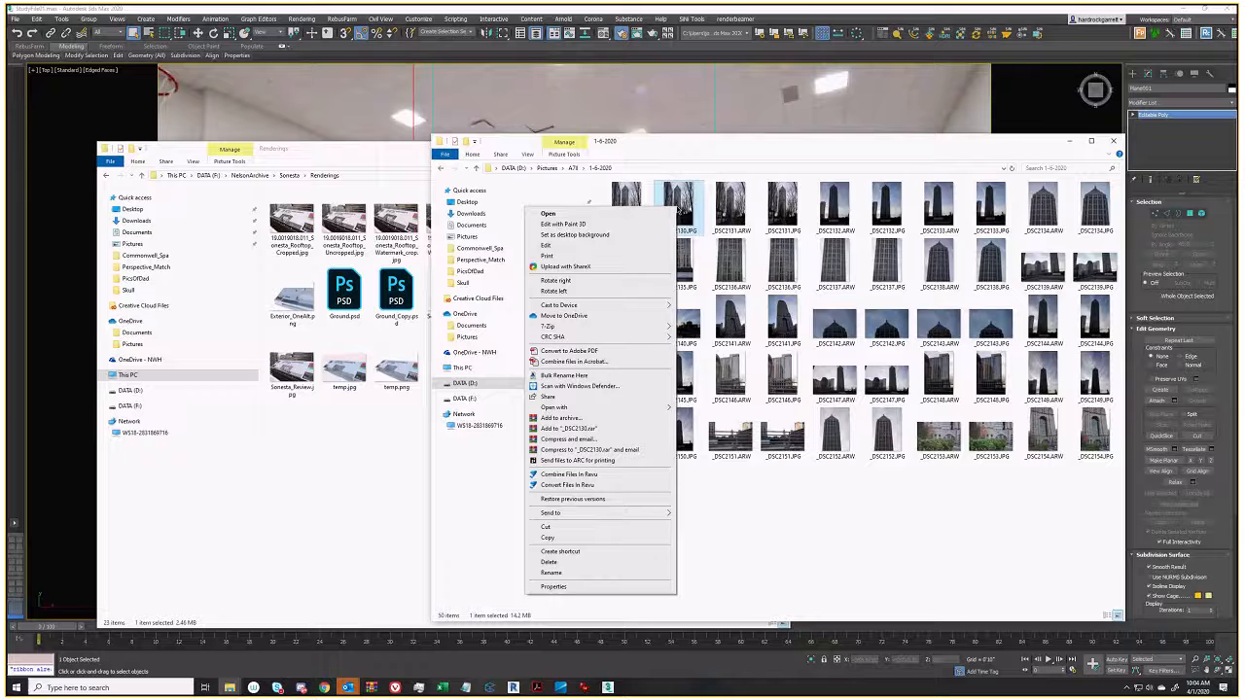
key("r")
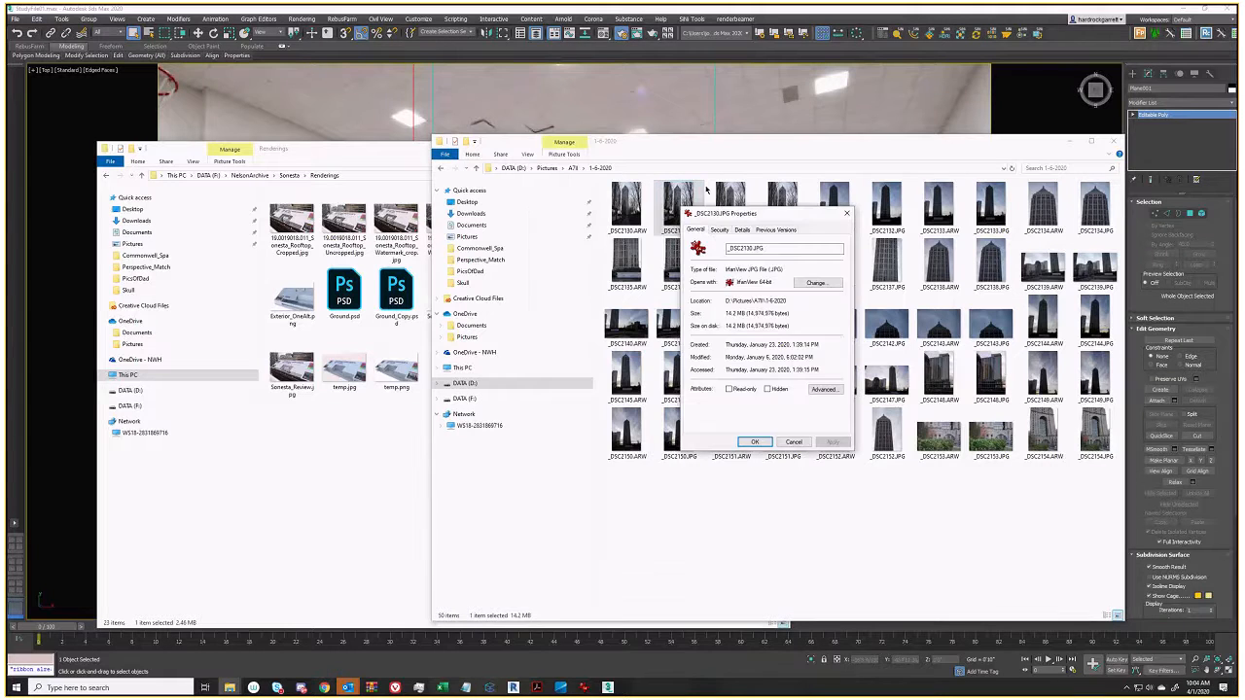
left_click_drag(712, 212, 764, 199)
left_click(772, 215)
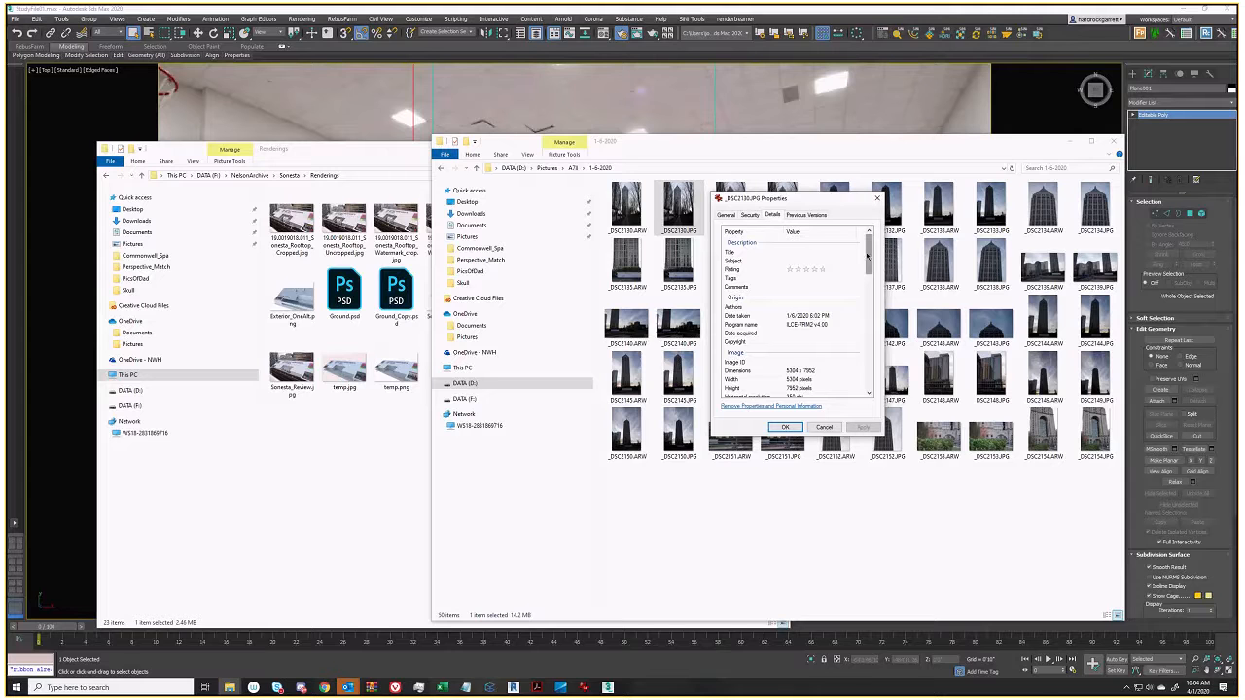
scroll(862, 280, "down", 2)
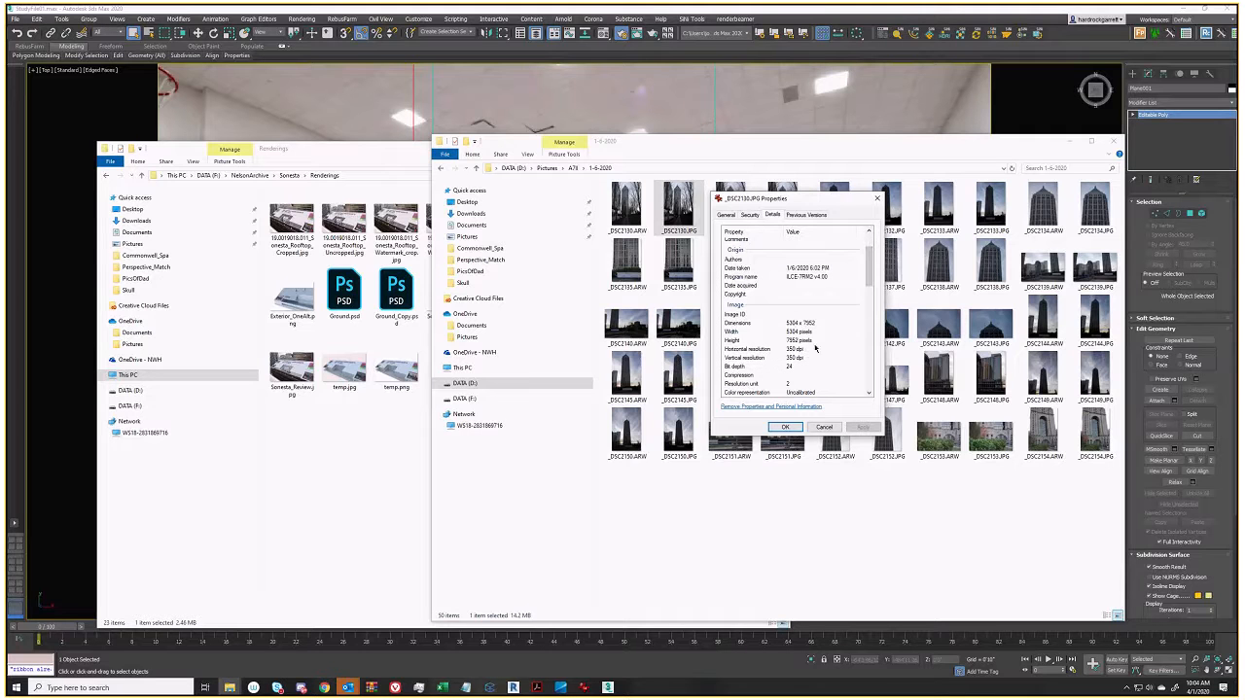
scroll(815, 347, "down", 4)
left_click_drag(868, 289, 868, 294)
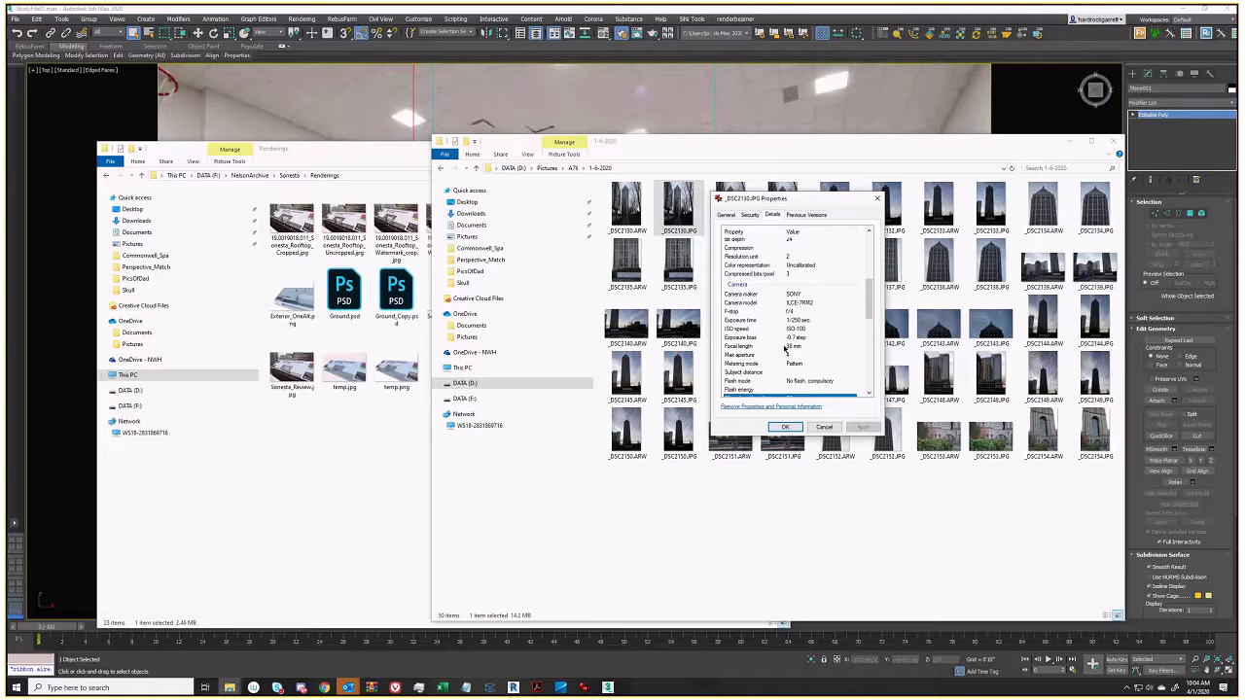
left_click(824, 428)
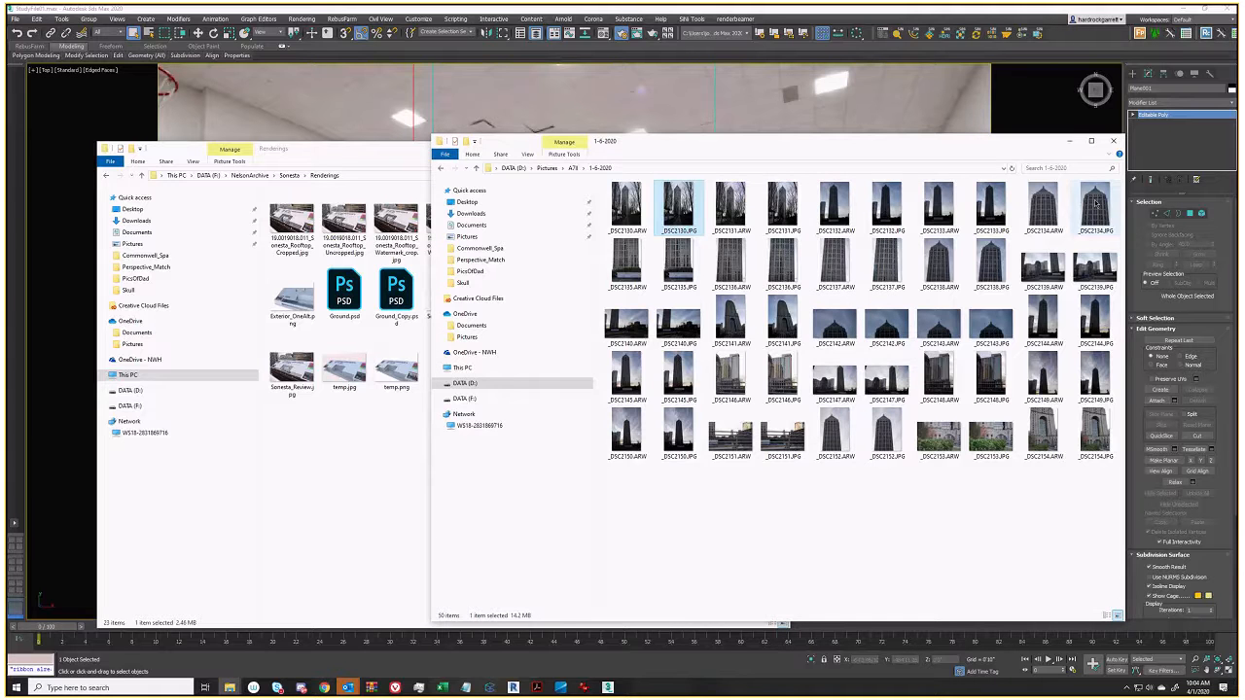
left_click(1071, 142)
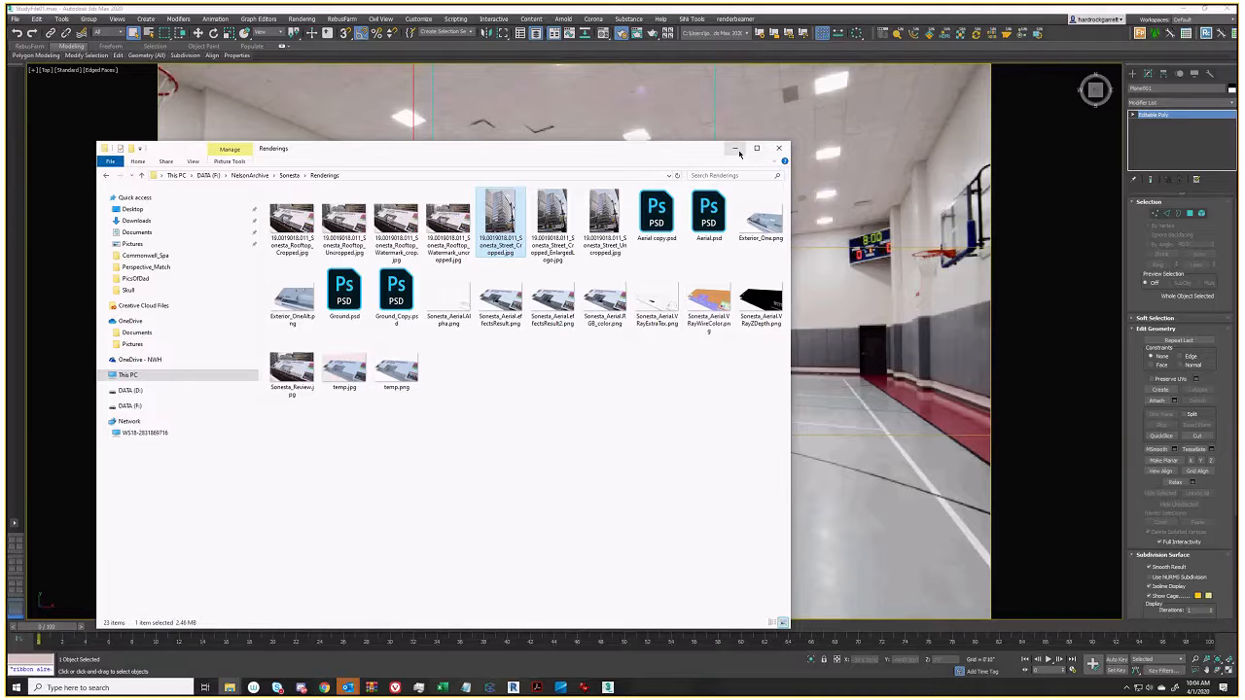
Hide the Renderings folder and save the current 3ds Max scene
left_click(736, 149)
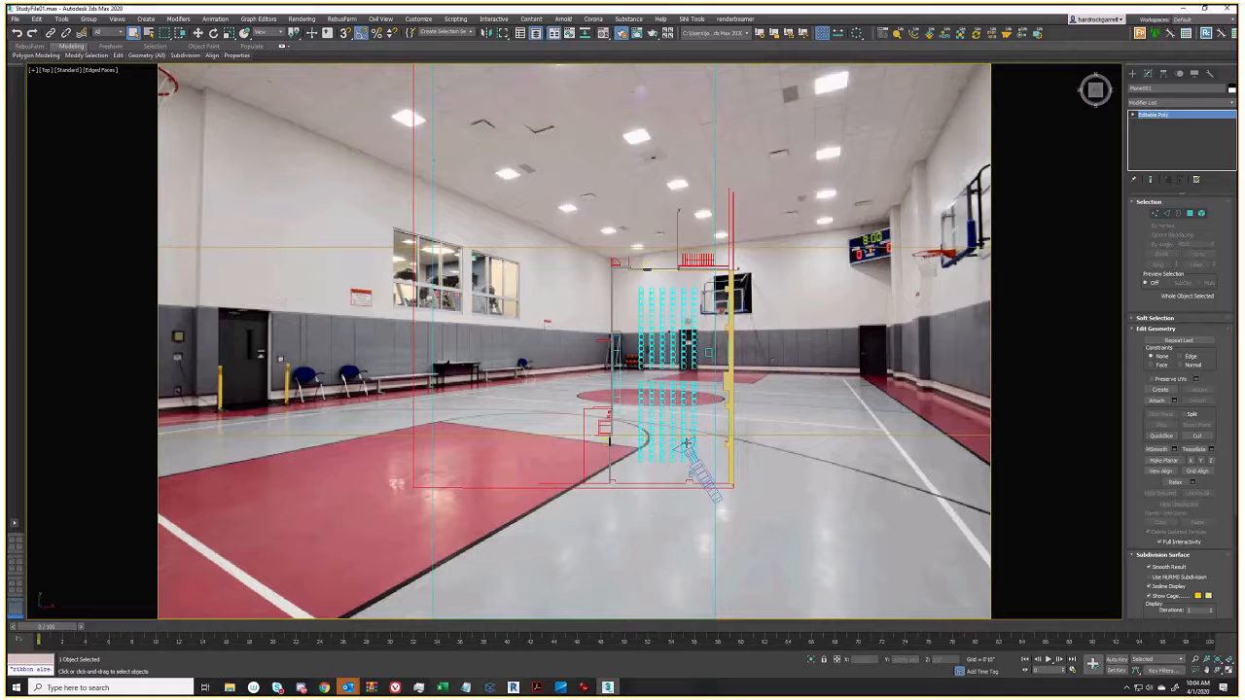
scroll(686, 442, "up", 2)
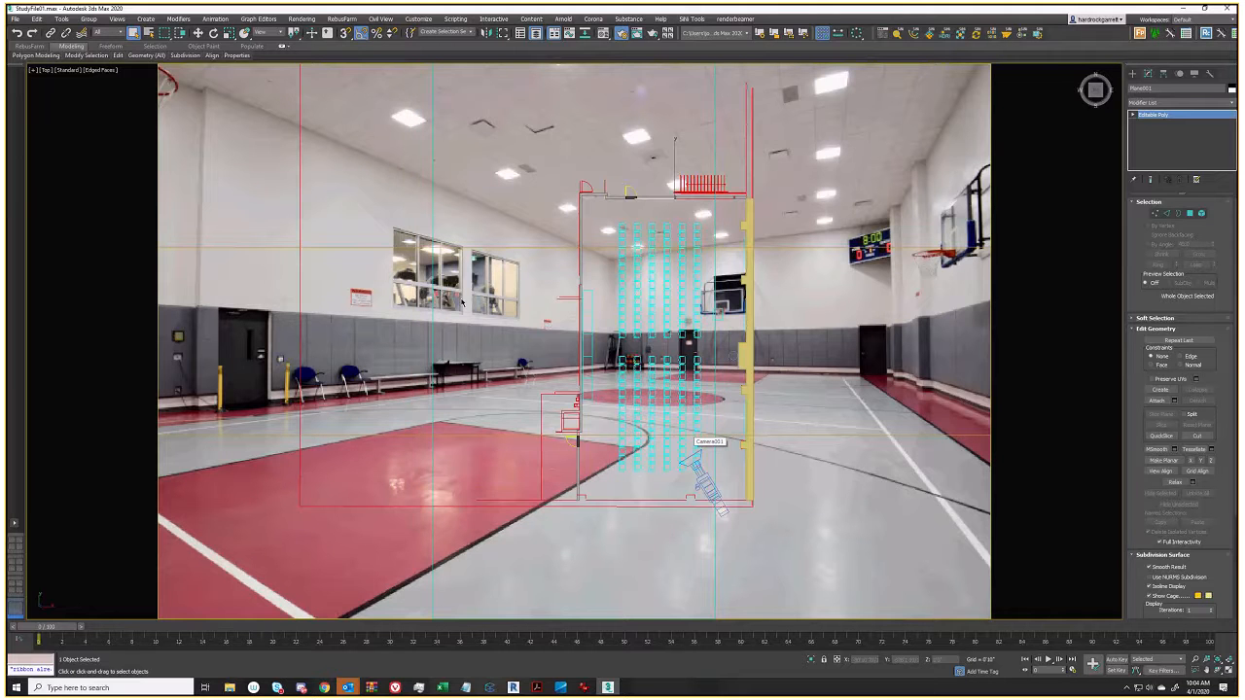
left_click(15, 19)
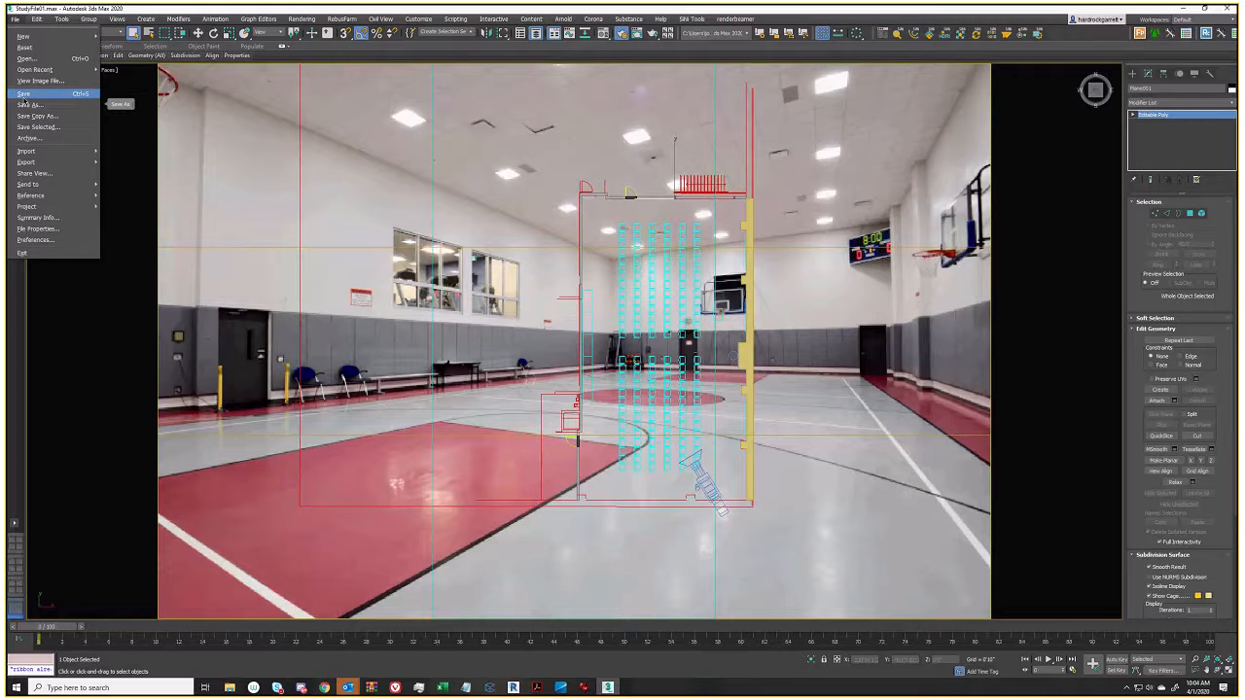
left_click(24, 96)
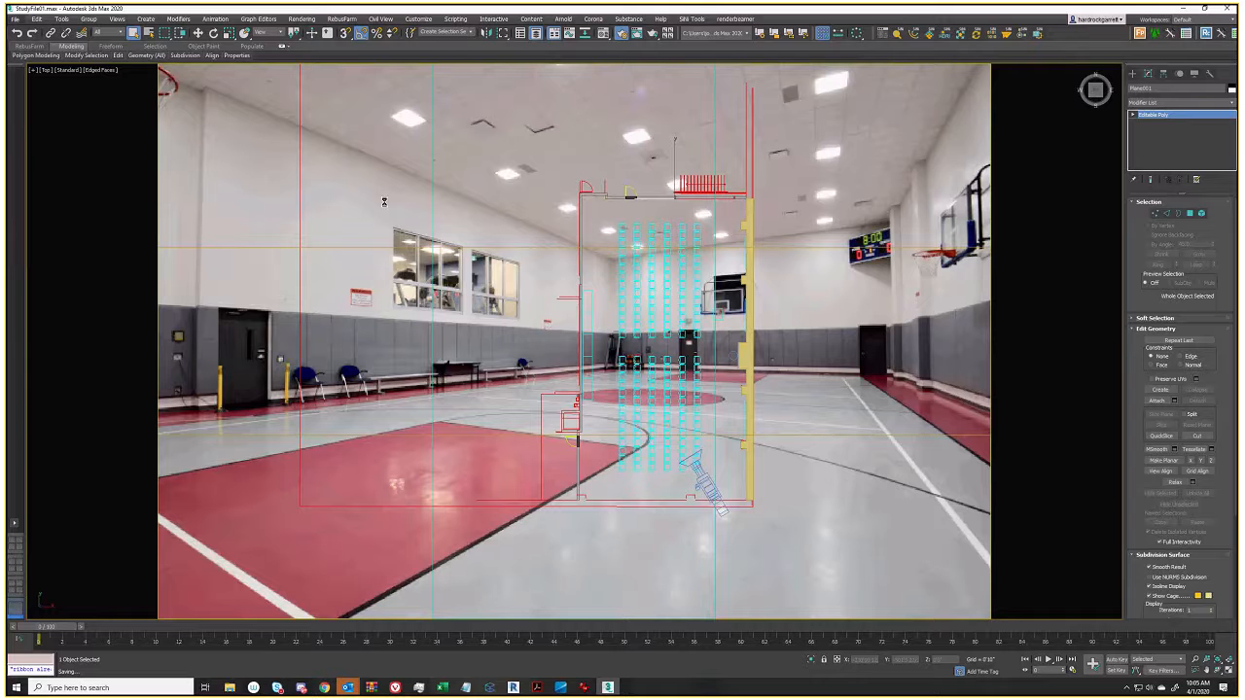
Check Basketball_Court.jpg's properties (6000 × 4000) and bring up the recent-files list
left_click(234, 687)
left_click(297, 646)
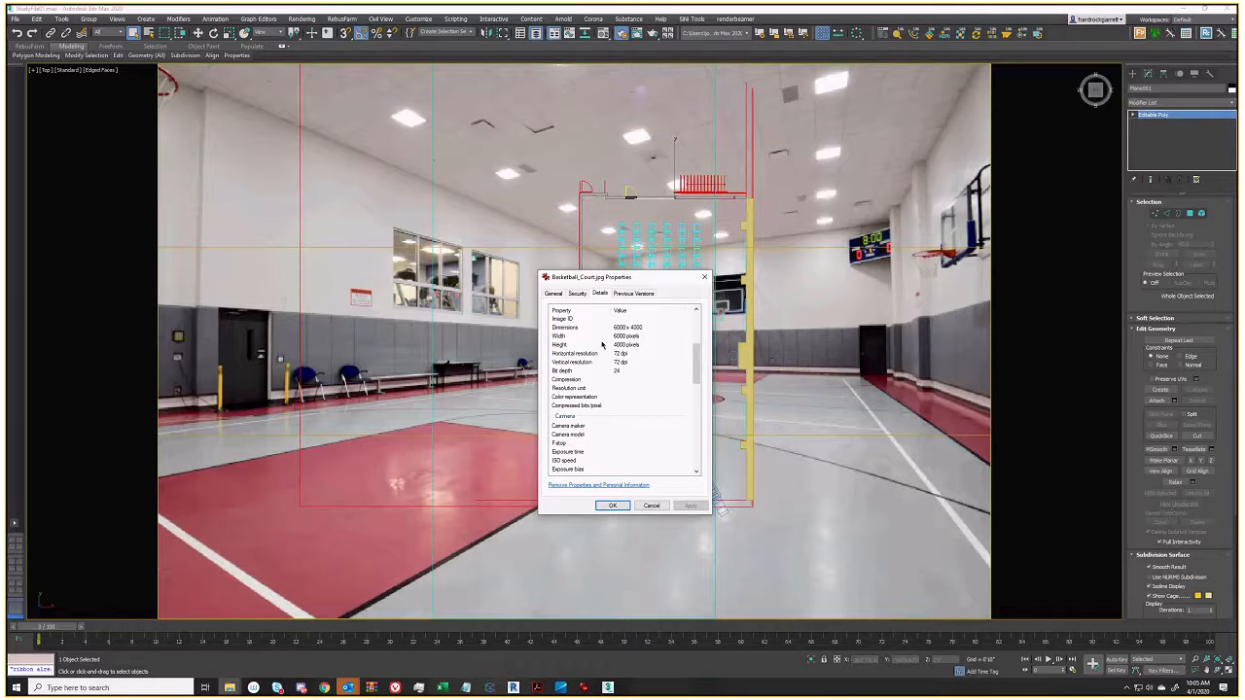
left_click_drag(648, 278, 0, 322)
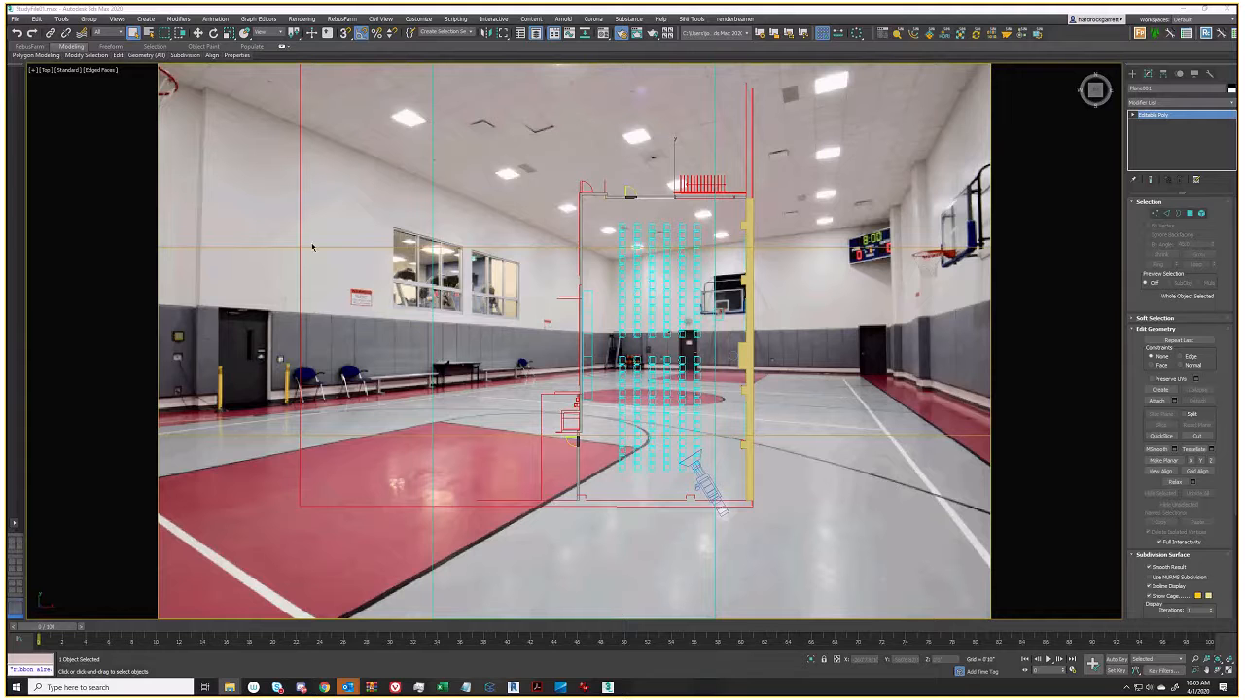
left_click(15, 19)
mouse_move(48, 69)
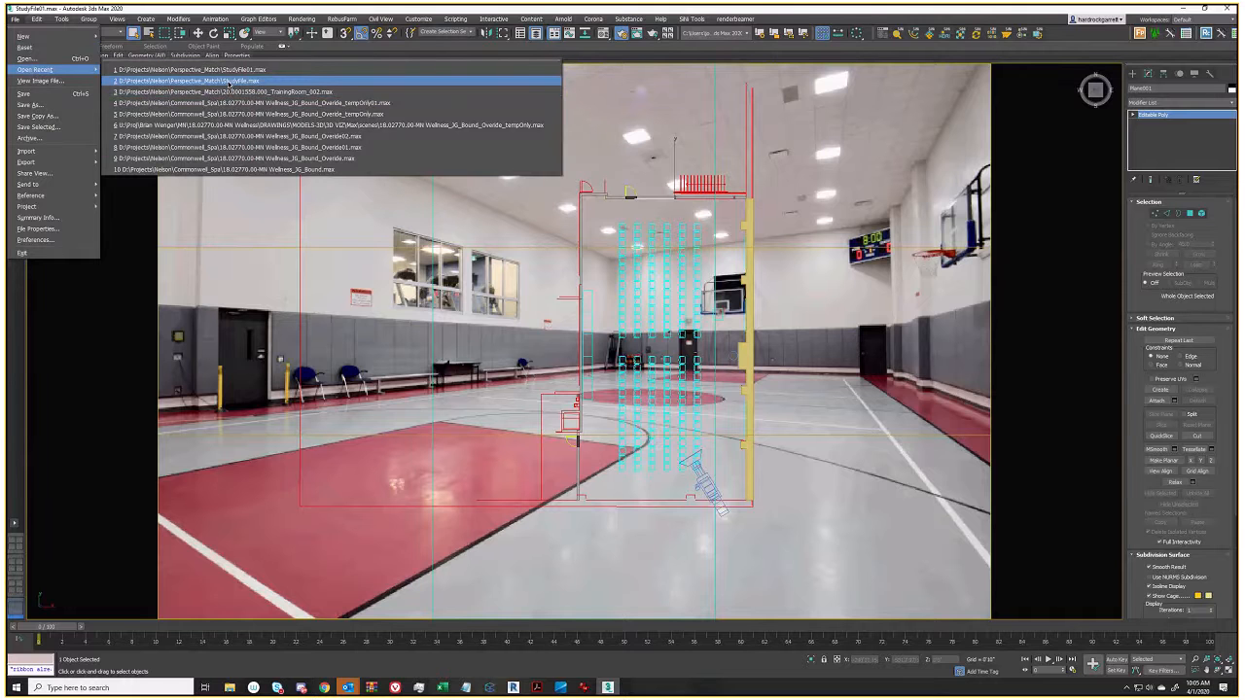
Reopen StudyFile.max, continuing past the Missing External Files warning
left_click(229, 84)
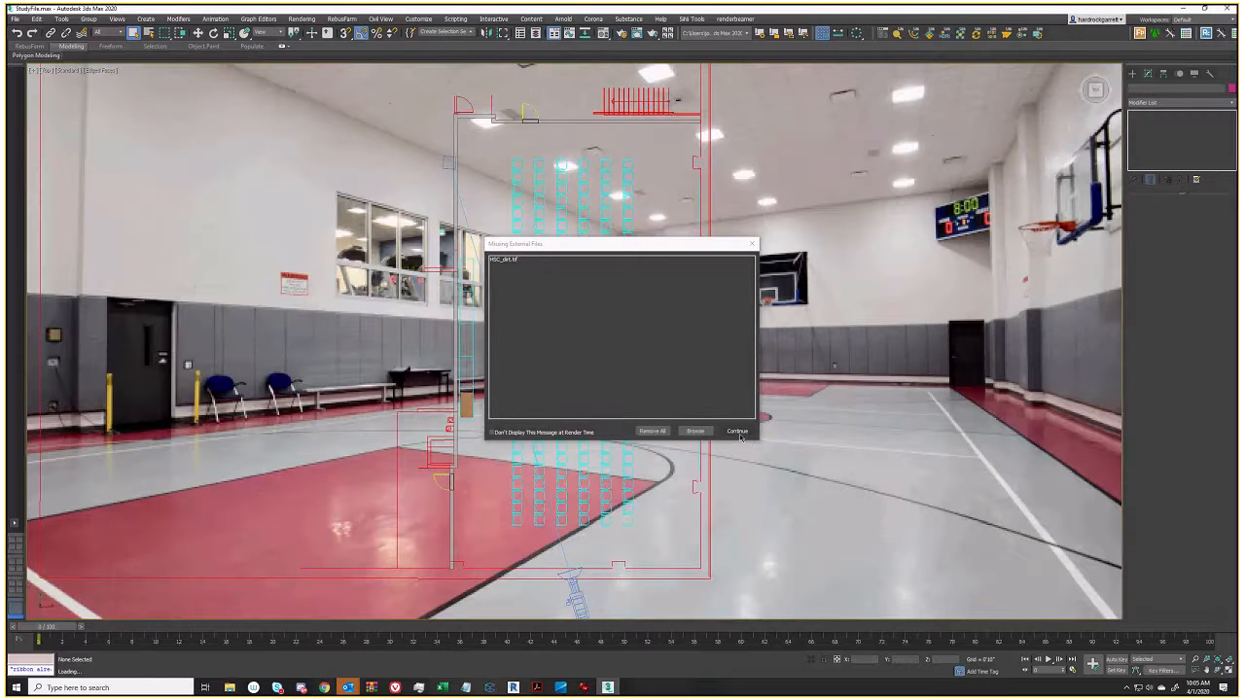
left_click(737, 432)
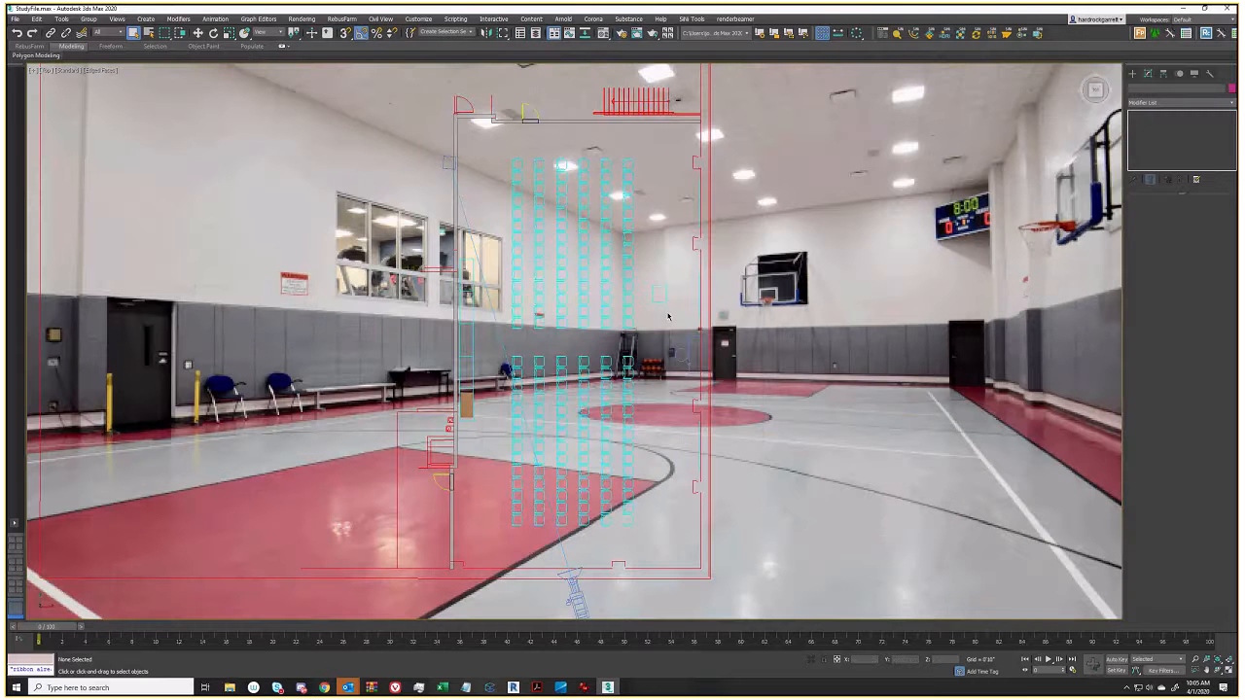
scroll(591, 321, "down", 3)
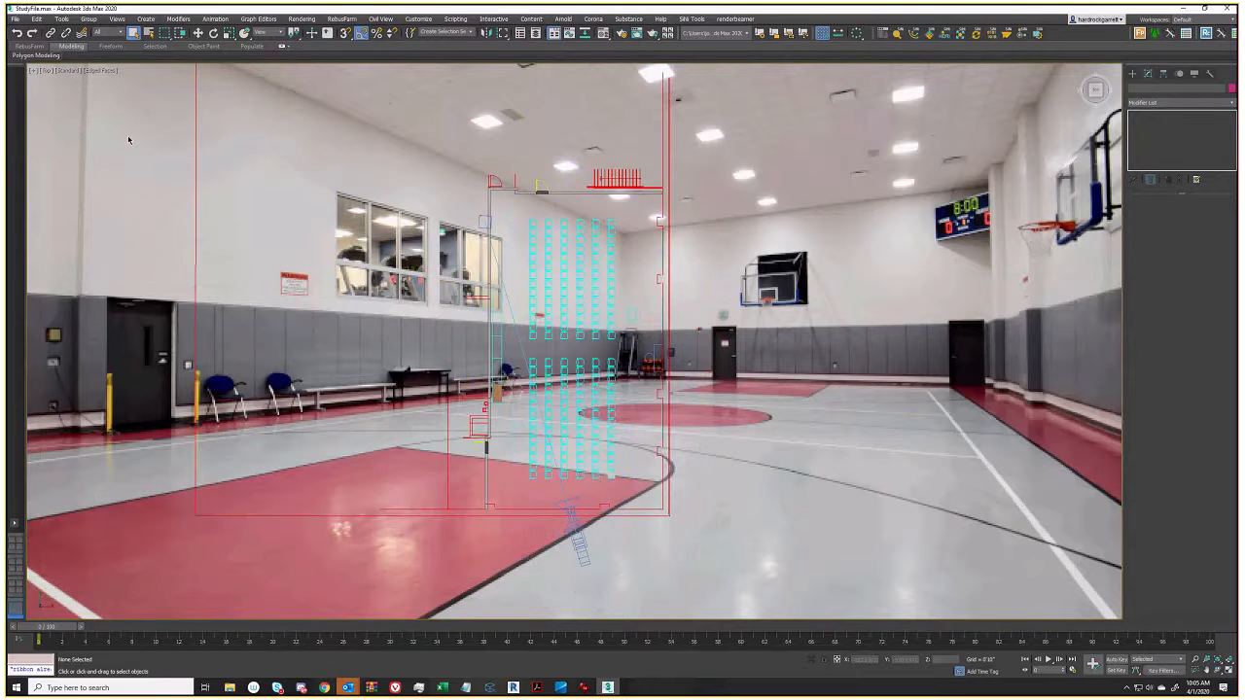
Switch the viewport background from the gym photo to Gradient Color and zoom out
left_click(104, 72)
mouse_move(146, 206)
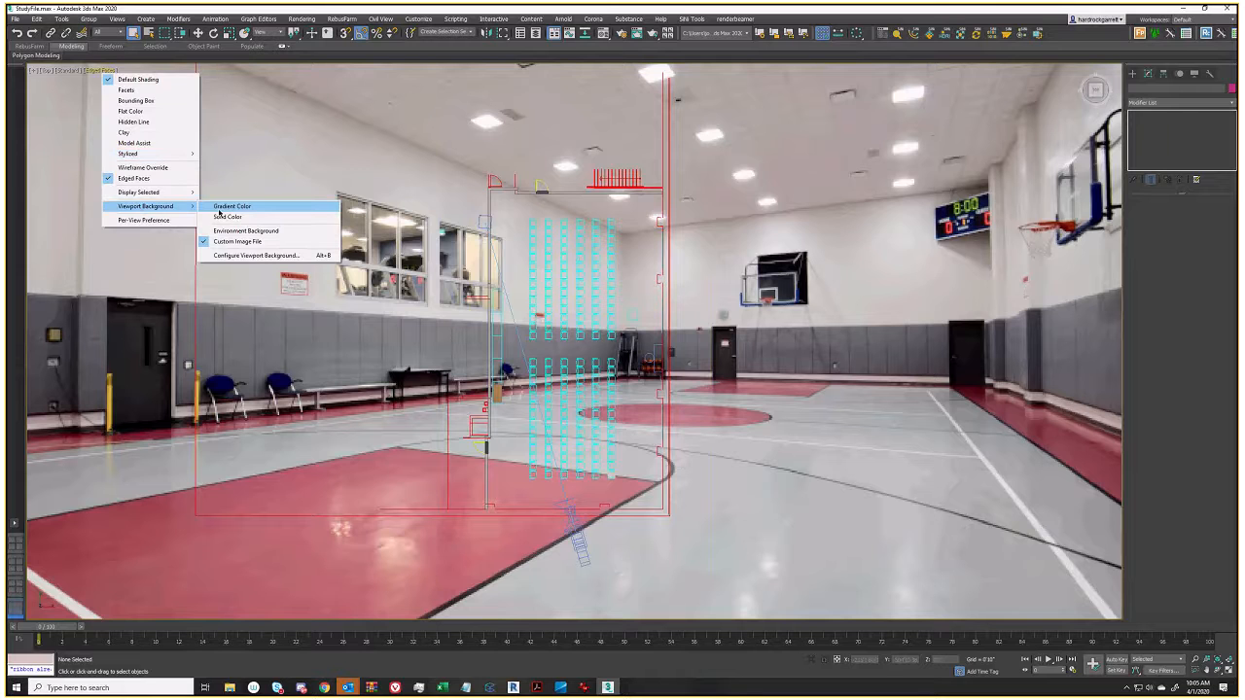
left_click(222, 207)
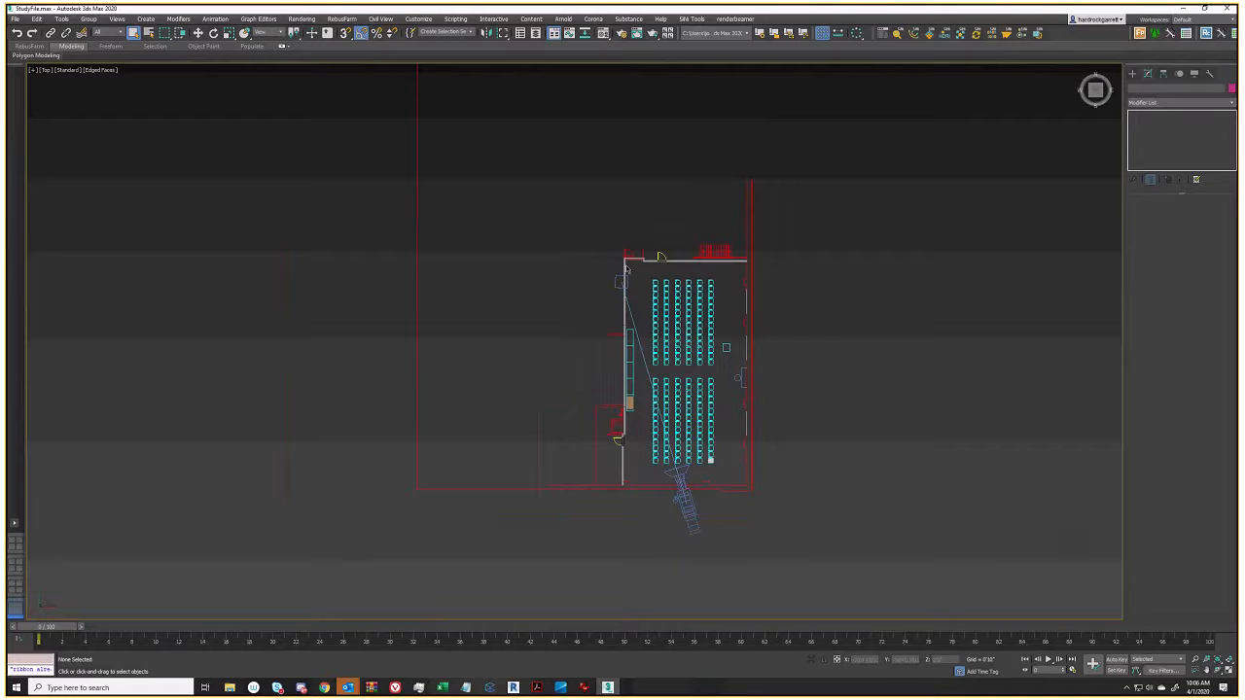
scroll(717, 420, "down", 2)
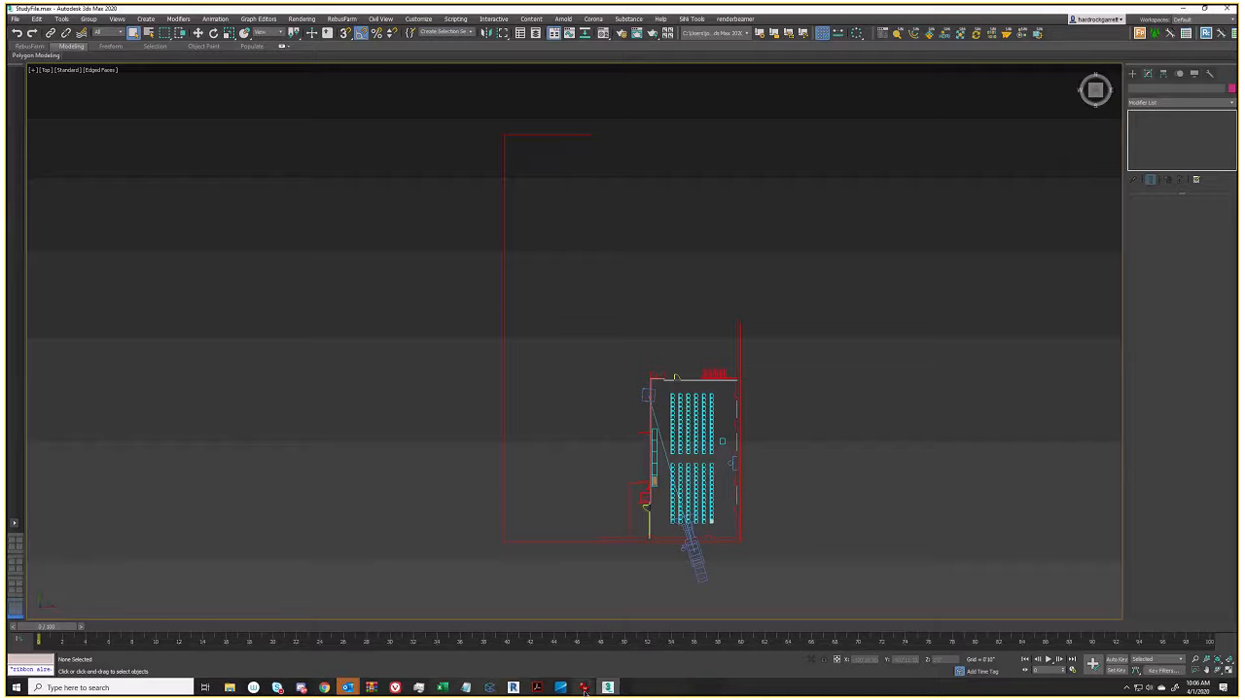
mouse_move(584, 687)
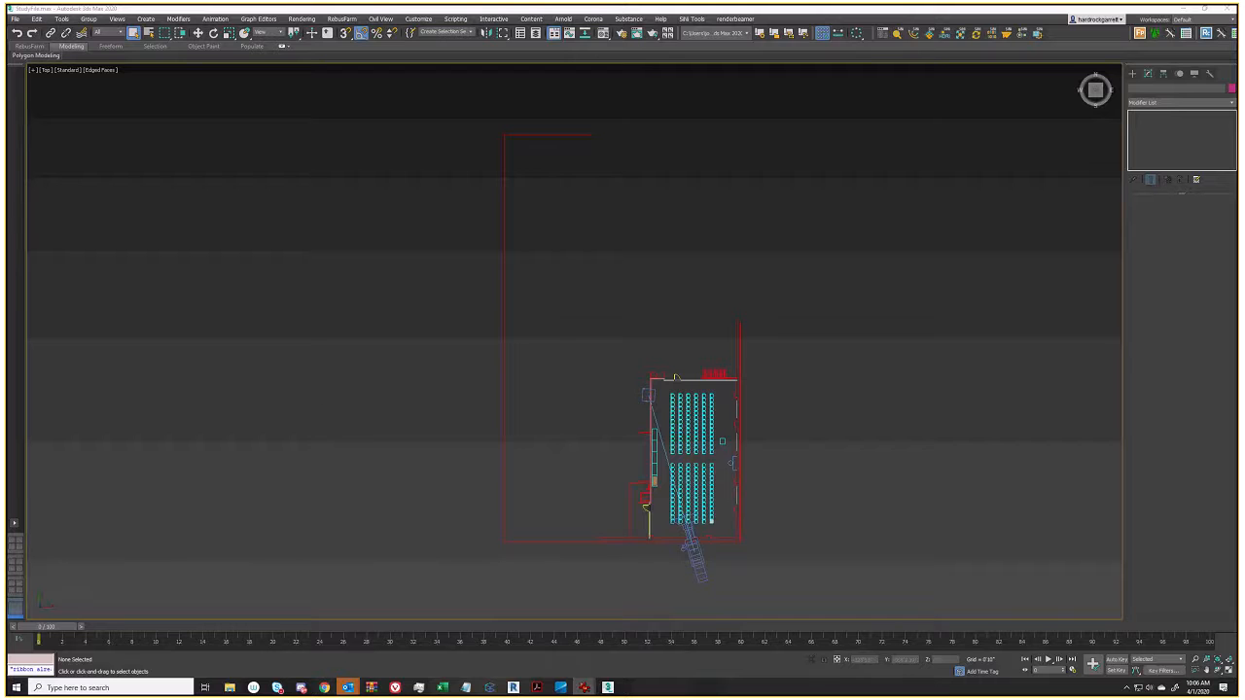
Move and enlarge the IrfanView window to show the whole Basketball_Court.jpg, then minimize it
left_click_drag(8, 146, 640, 112)
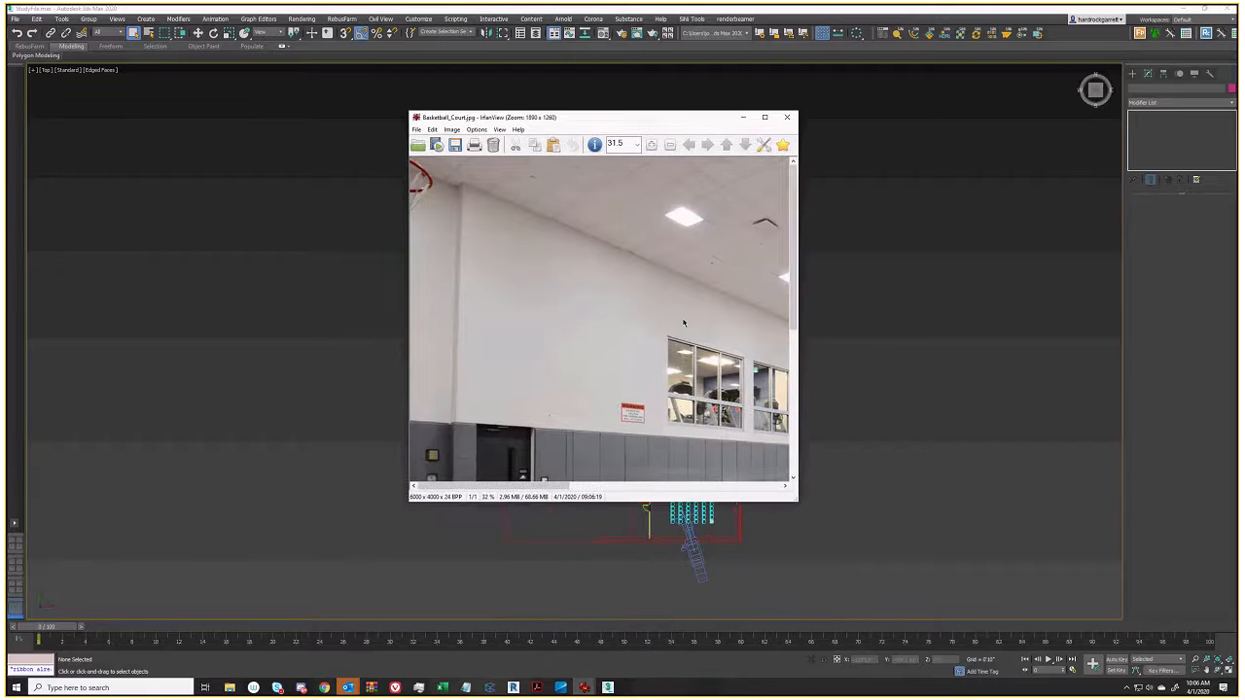
left_click_drag(797, 501, 1233, 665)
left_click_drag(789, 122, 506, 58)
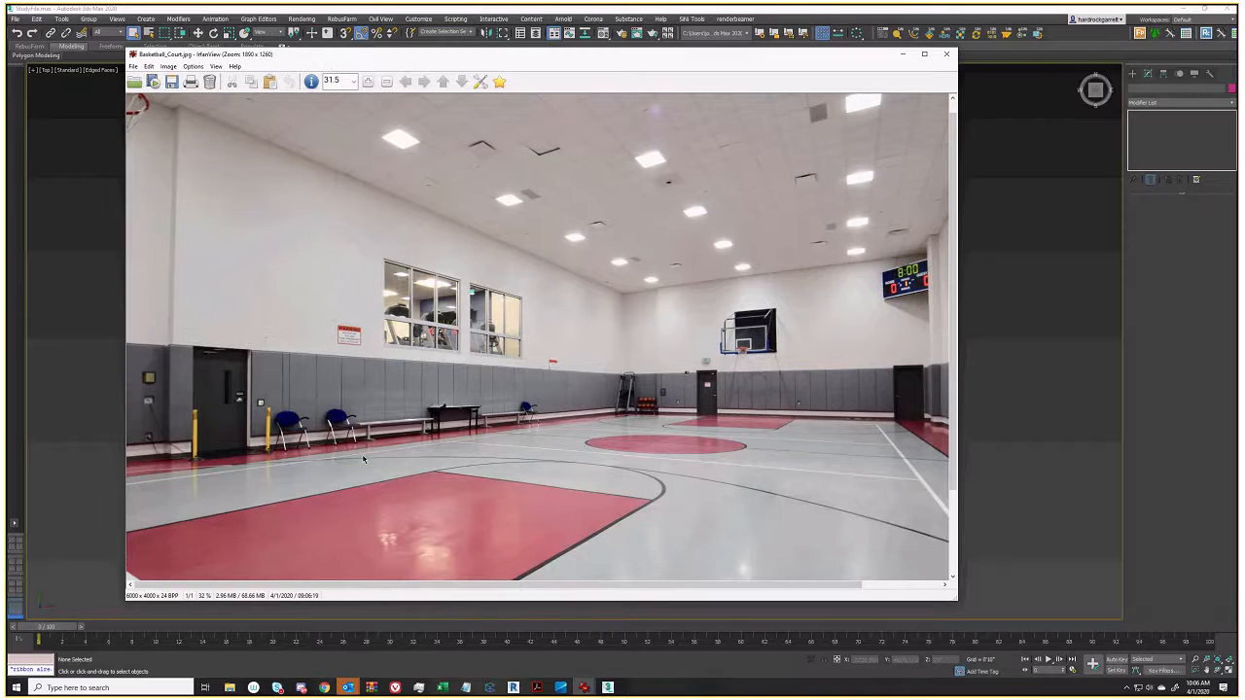
scroll(208, 407, "up", 1)
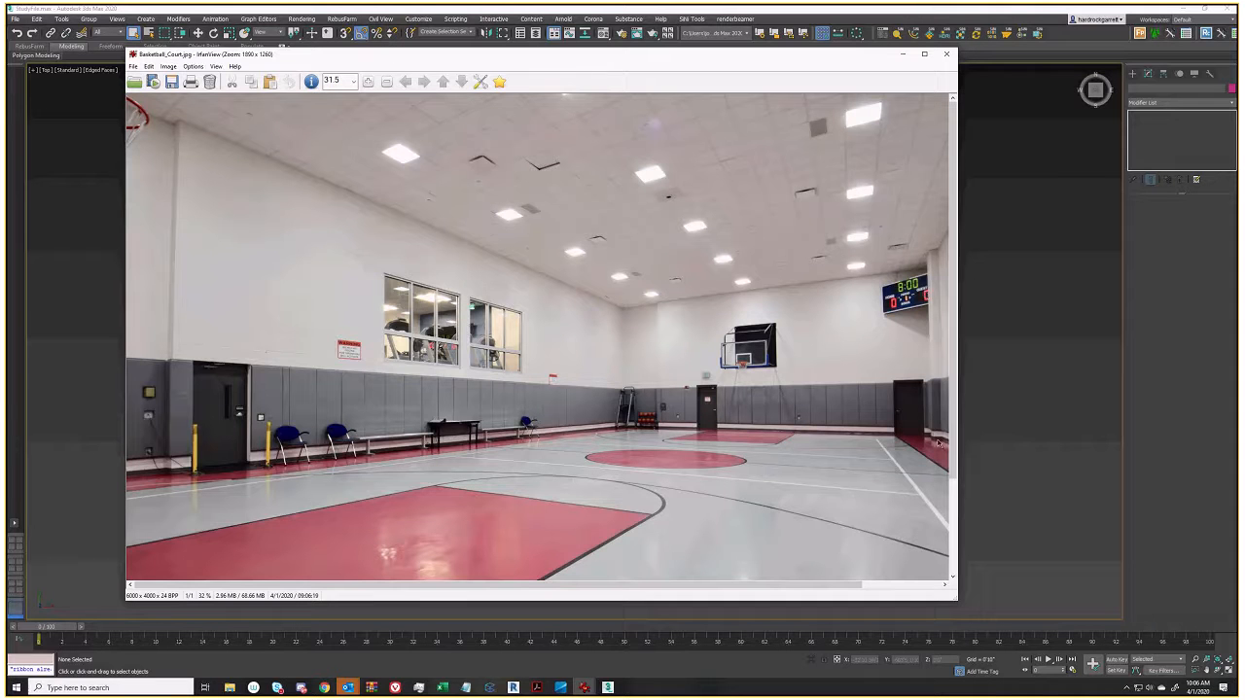
left_click(902, 53)
Pan the plan, then switch to Perspective and orbit to a tilted view of the room
scroll(603, 459, "up", 5)
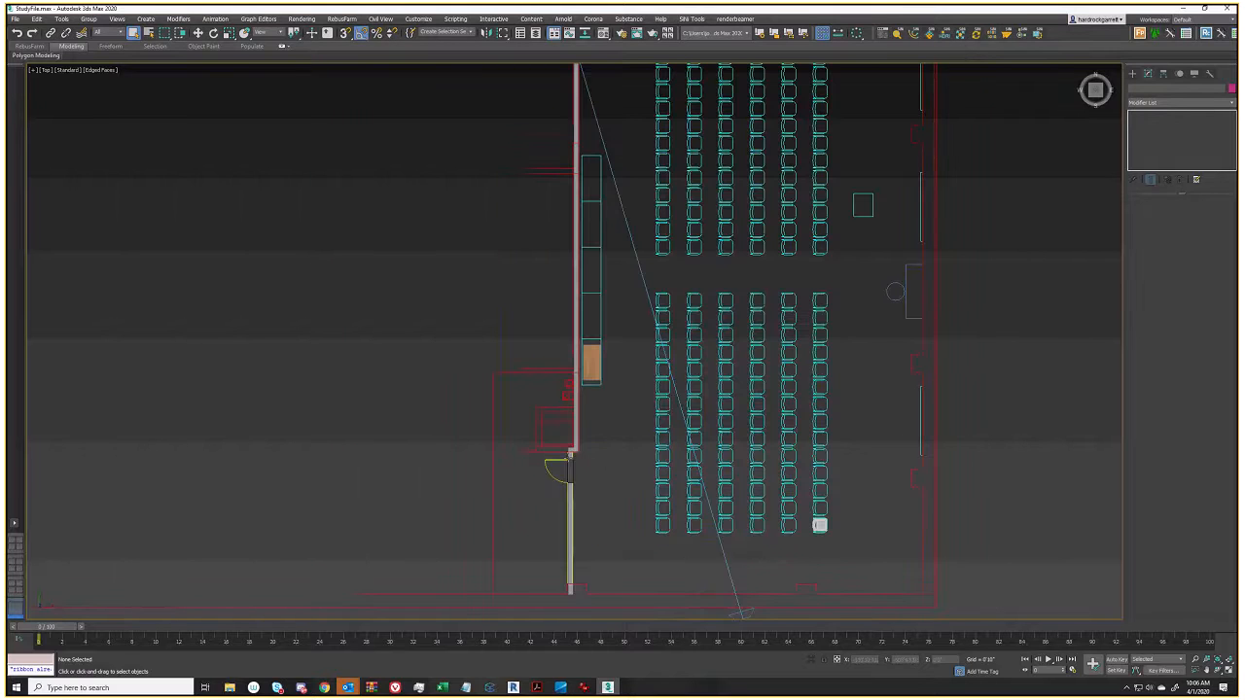
middle_click_drag(660, 309, 630, 506)
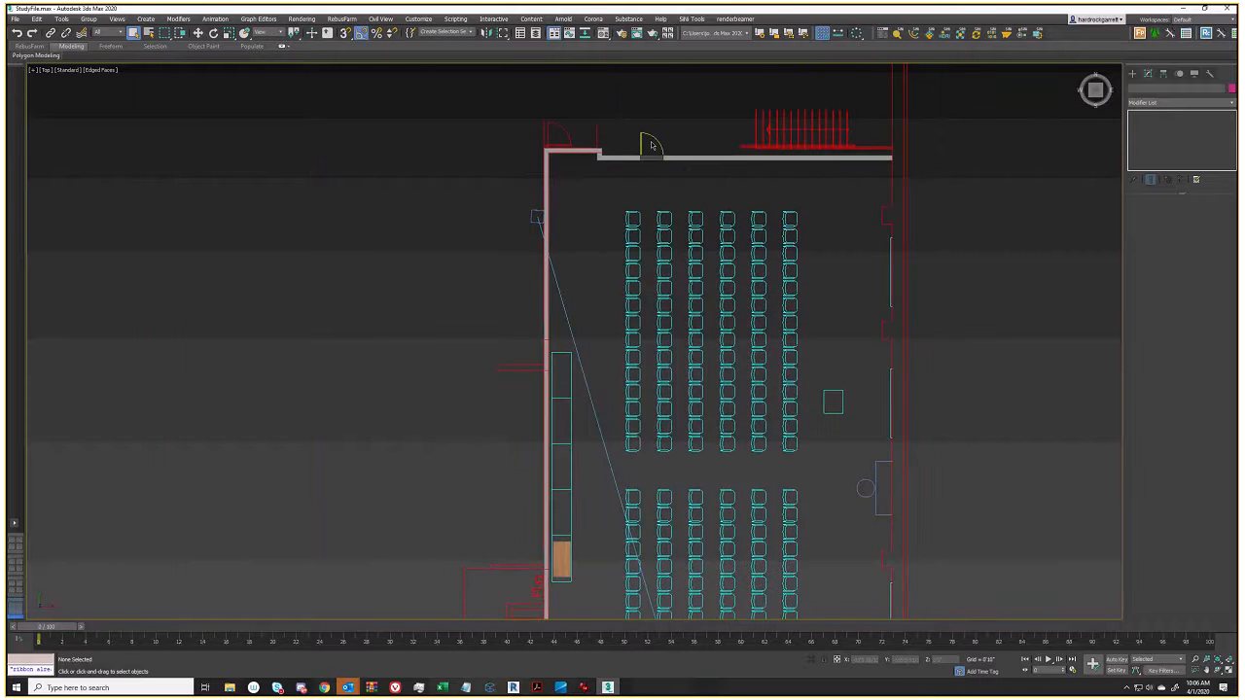
scroll(642, 262, "down", 2)
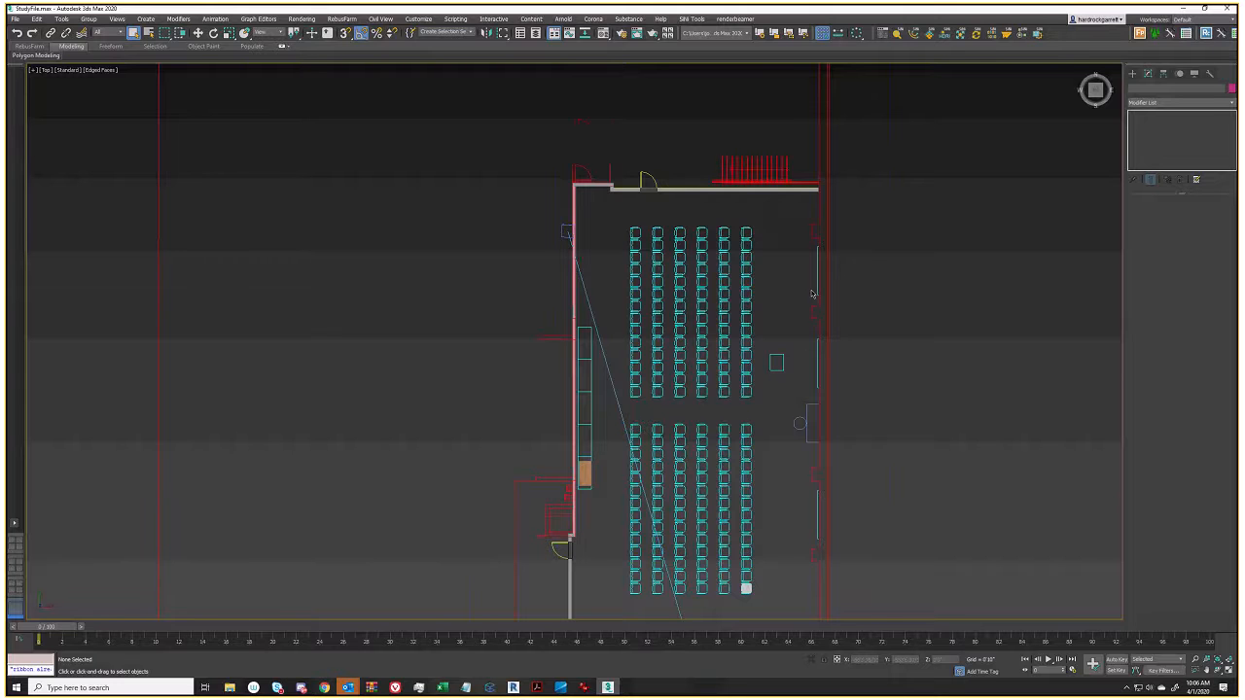
middle_click_drag(812, 293, 815, 248)
key("p")
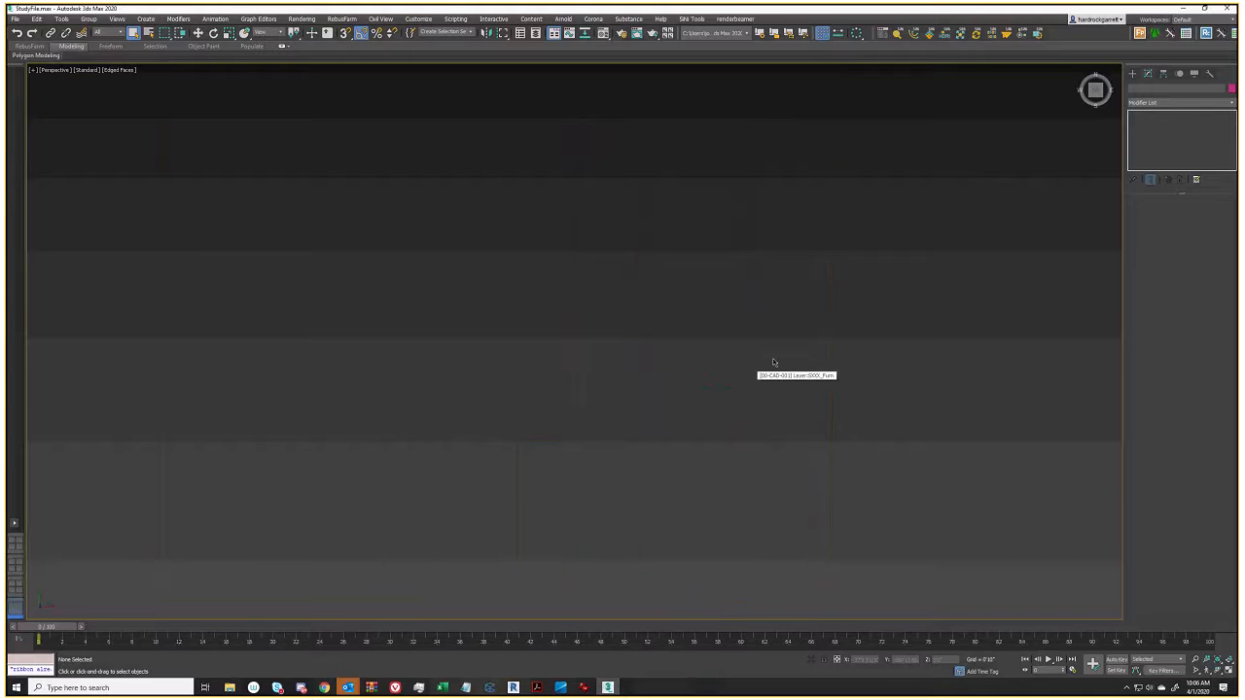
middle_click_drag(772, 357, 701, 379, "alt")
scroll(687, 418, "up", 3)
middle_click_drag(596, 562, 624, 383, "alt")
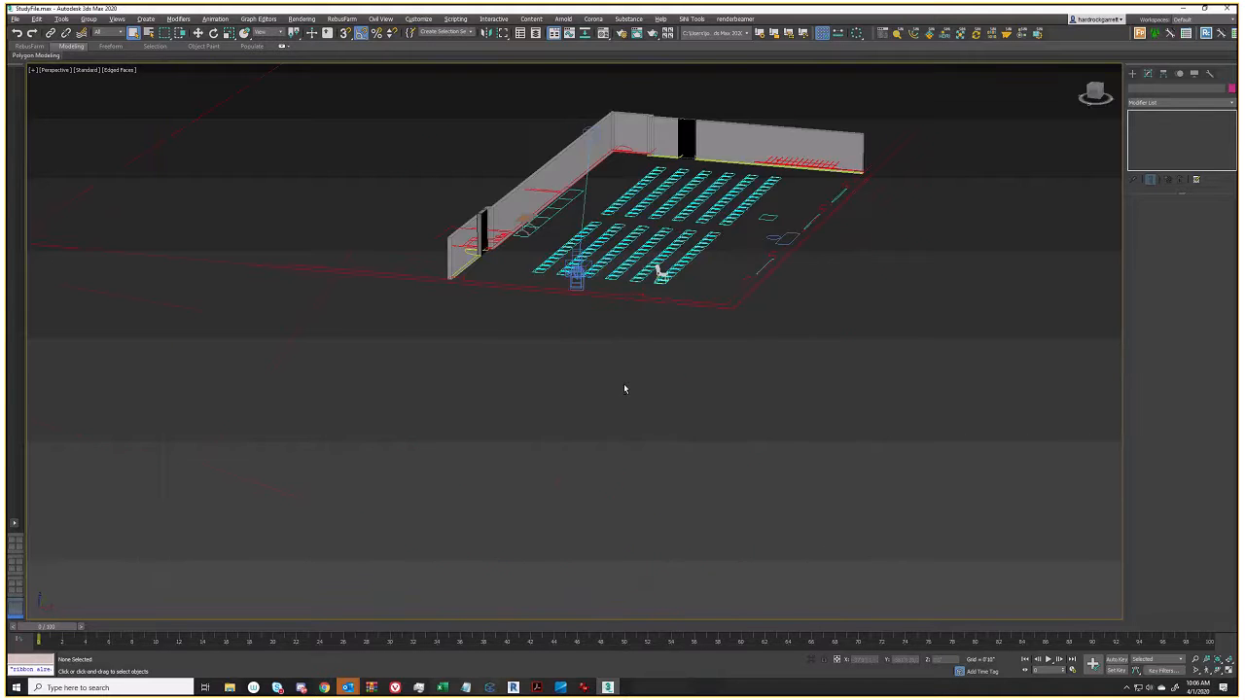
scroll(623, 383, "up", 4)
Select the wall and door boxes in turn, orbiting to inspect the back and left walls
left_click(516, 223)
middle_click_drag(516, 224, 504, 290)
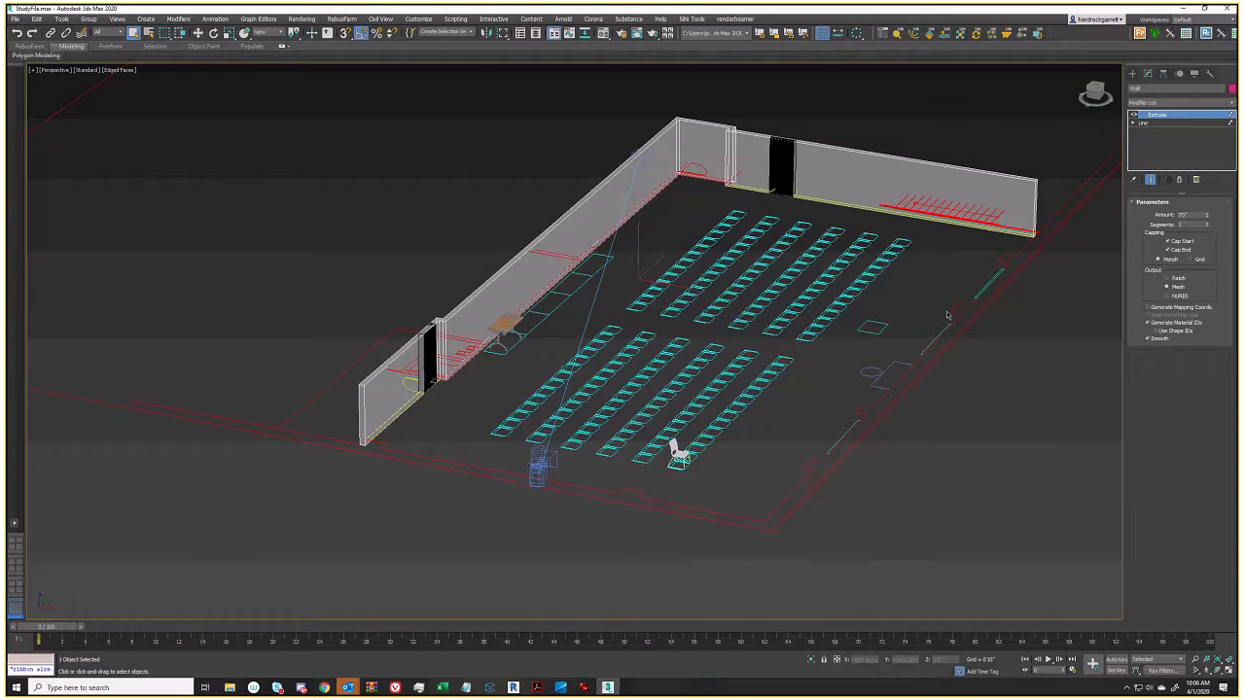
middle_click_drag(634, 294, 511, 348, "alt")
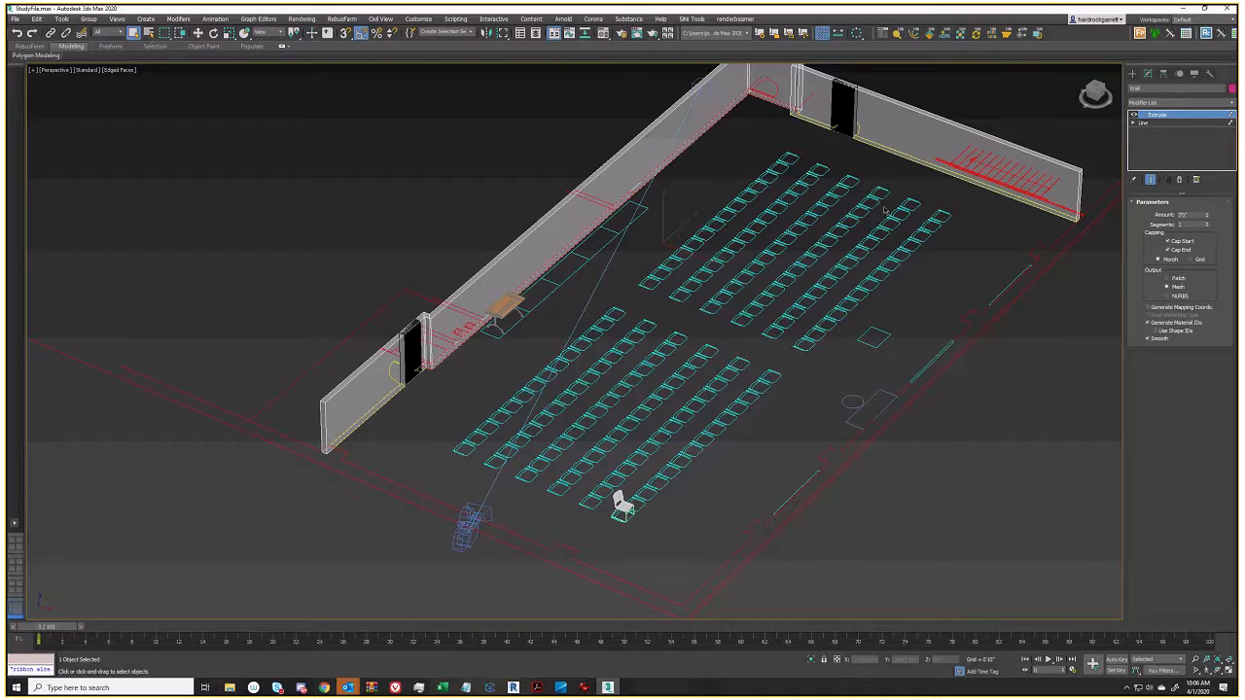
left_click(410, 336)
left_click(844, 108, "ctrl")
middle_click_drag(721, 236, 746, 171, "alt")
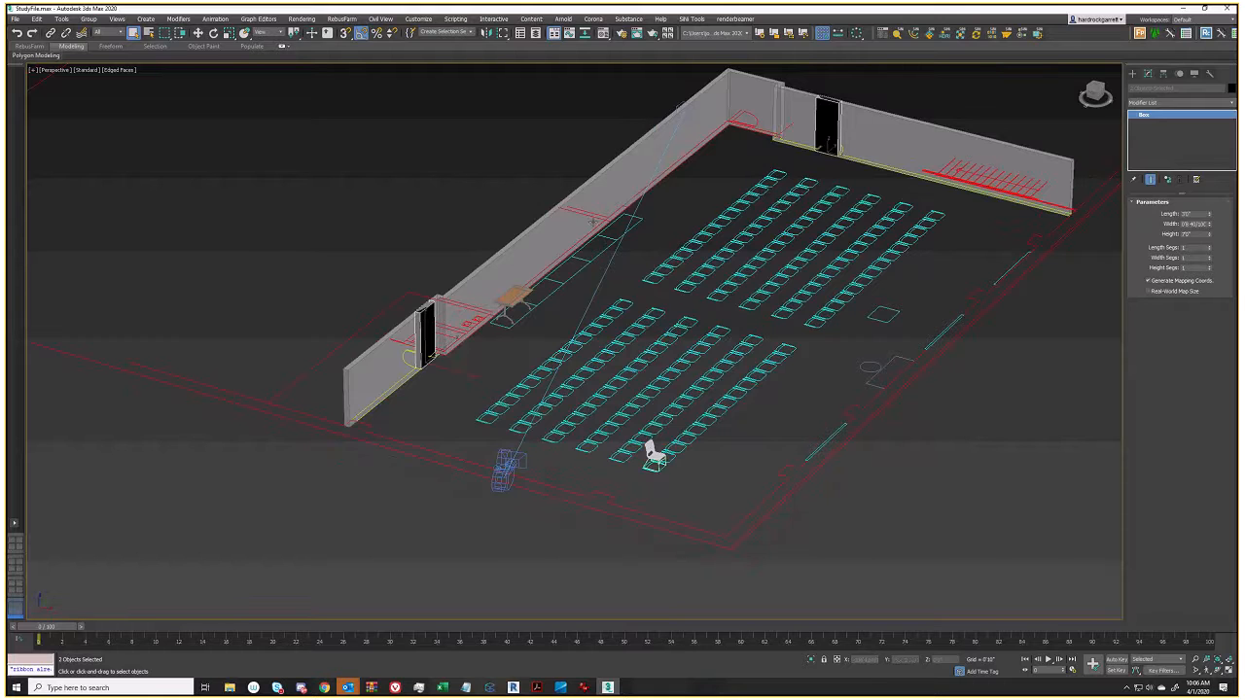
left_click(429, 321)
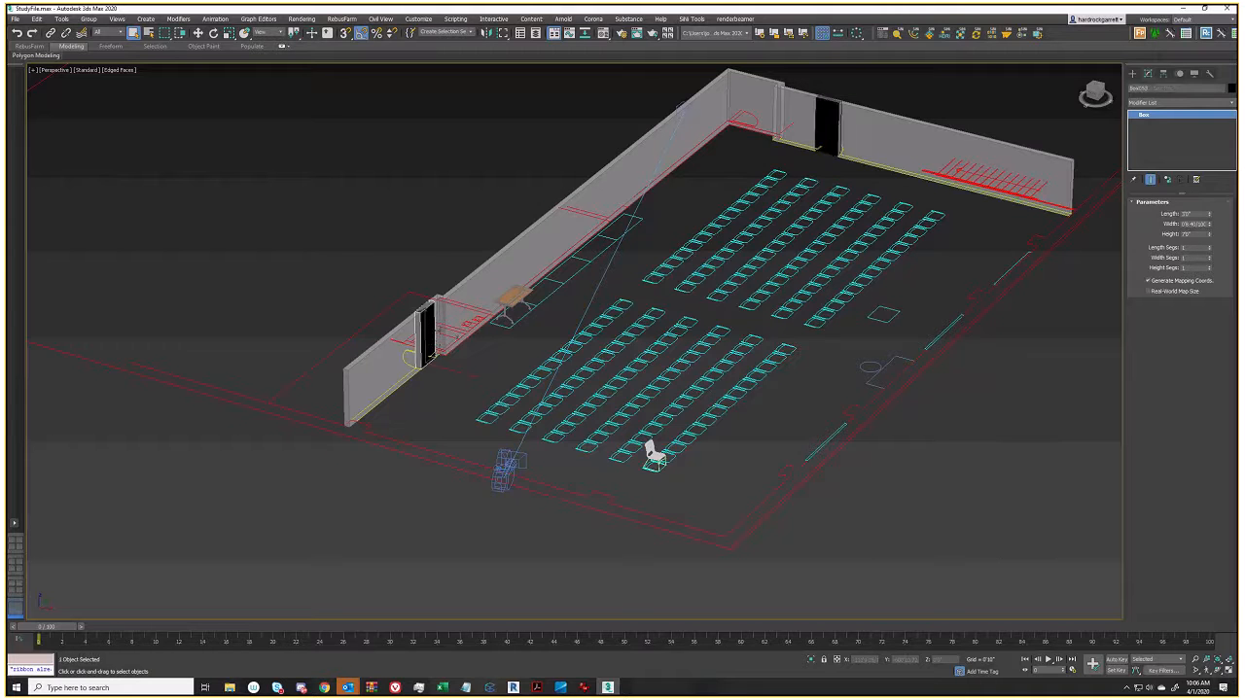
left_click(627, 169)
Bring the gym photo up to compare, then minimize it again
mouse_move(581, 687)
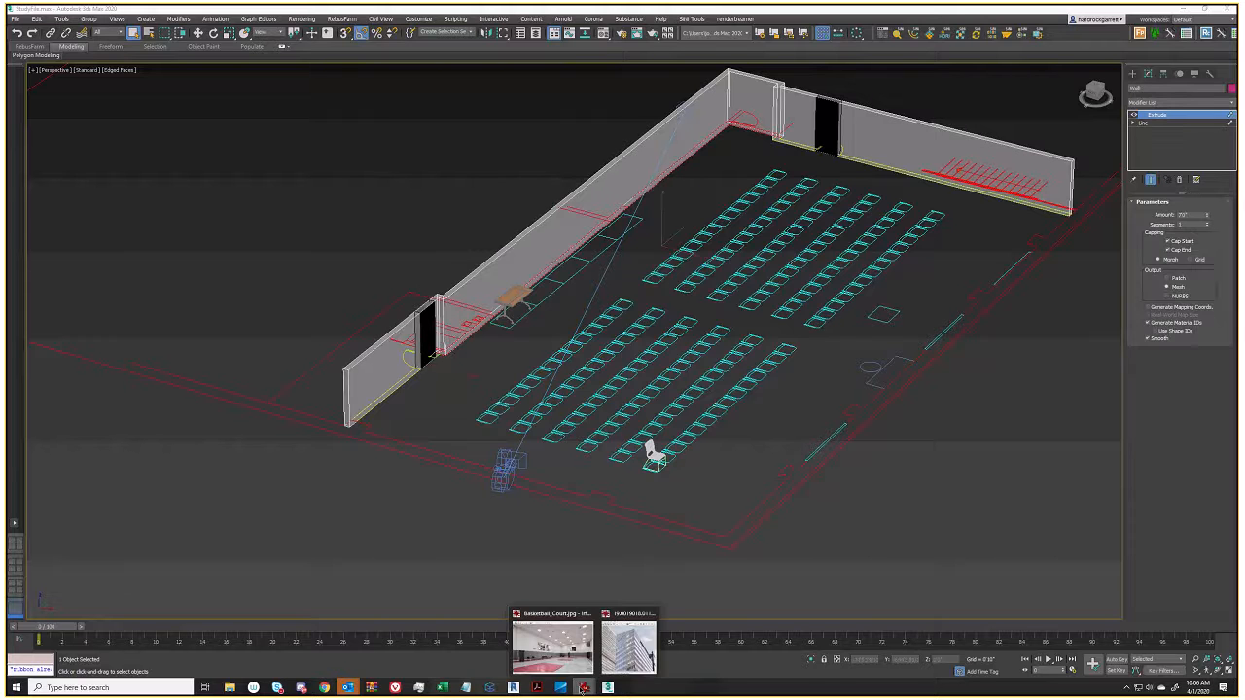
left_click(552, 644)
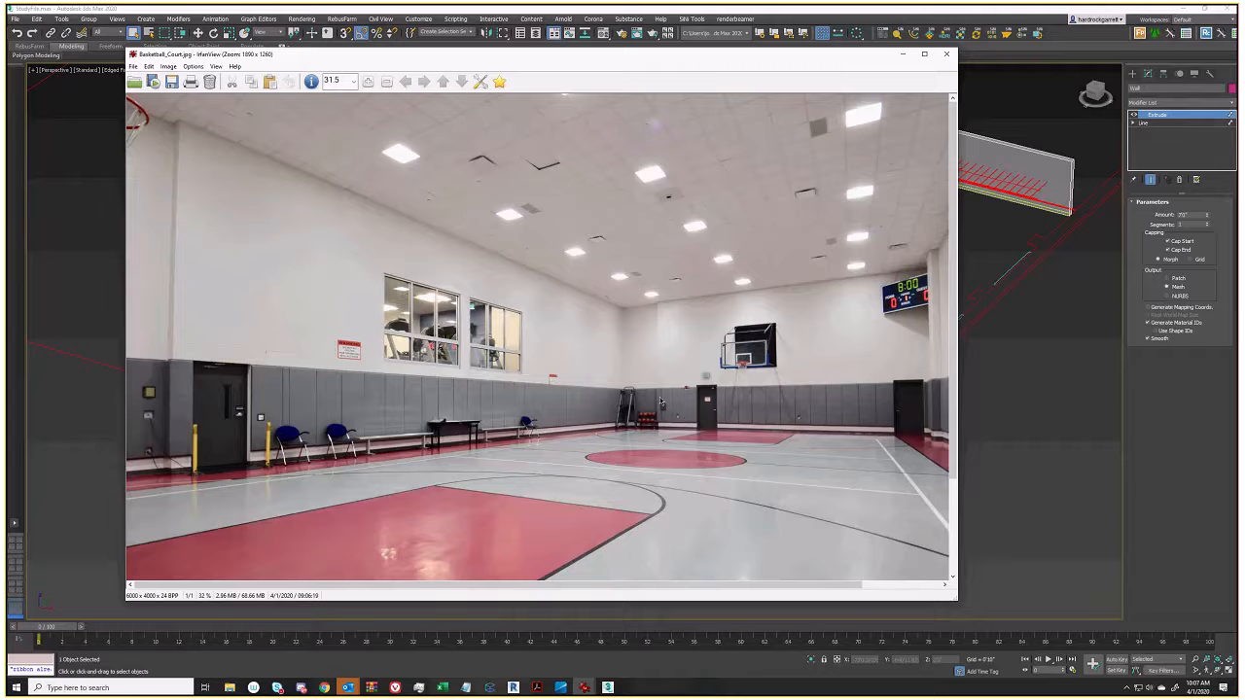
left_click(903, 53)
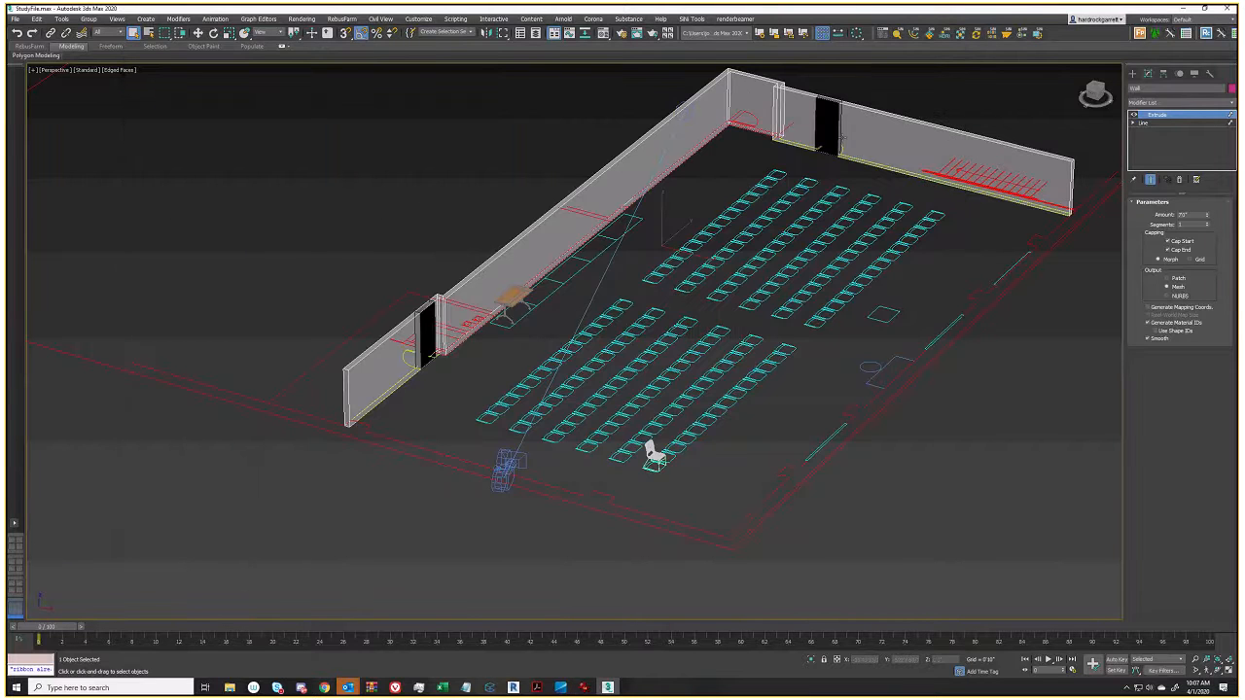
Orbit to a near top-down view, then bring back the gym photo and mark a region near the hoop
middle_click_drag(638, 251, 631, 270)
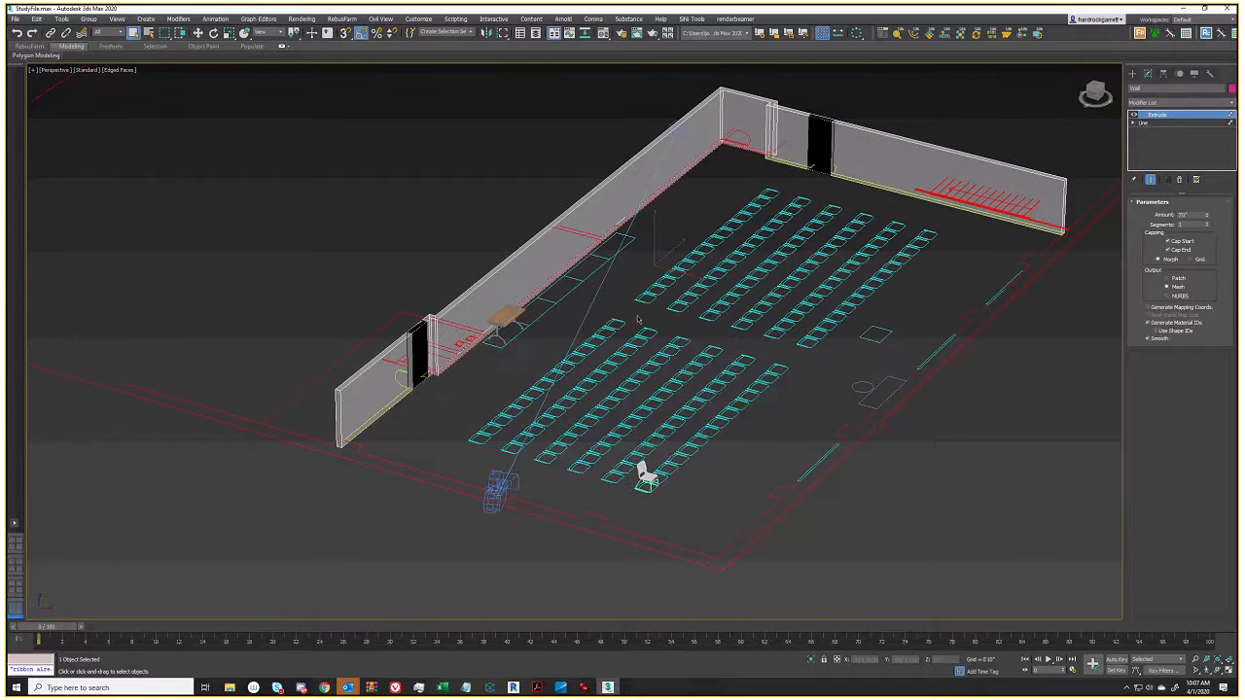
middle_click_drag(704, 363, 859, 208, "alt")
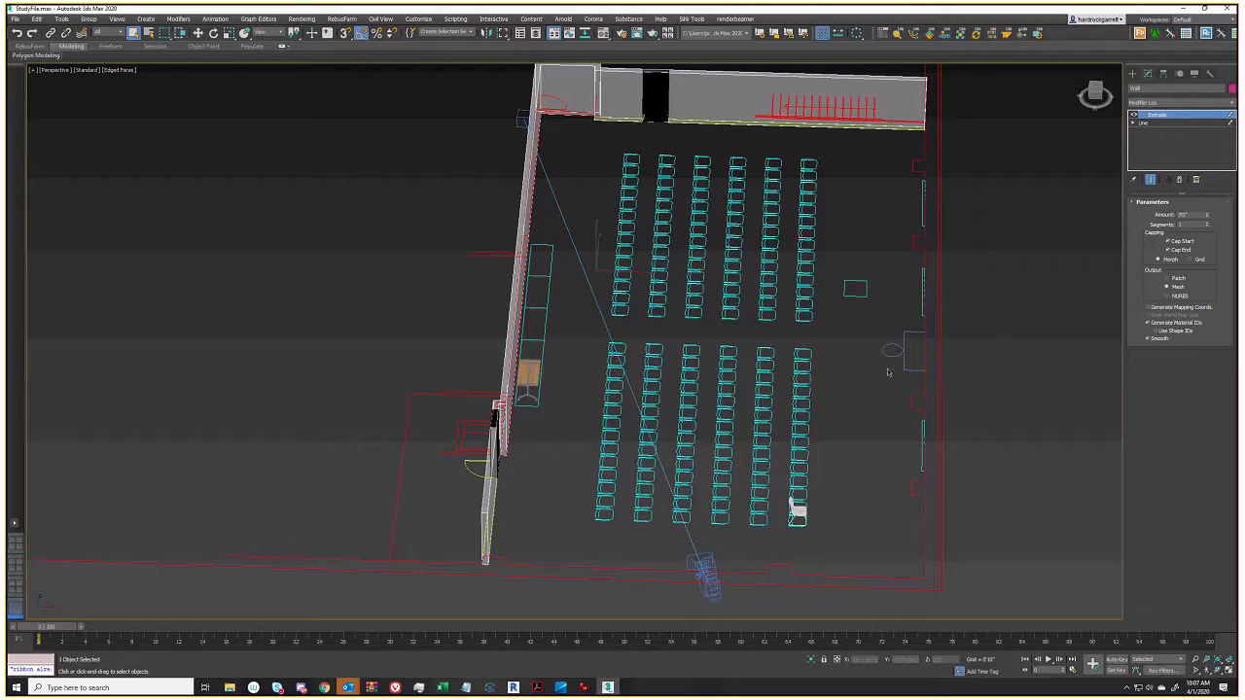
mouse_move(582, 685)
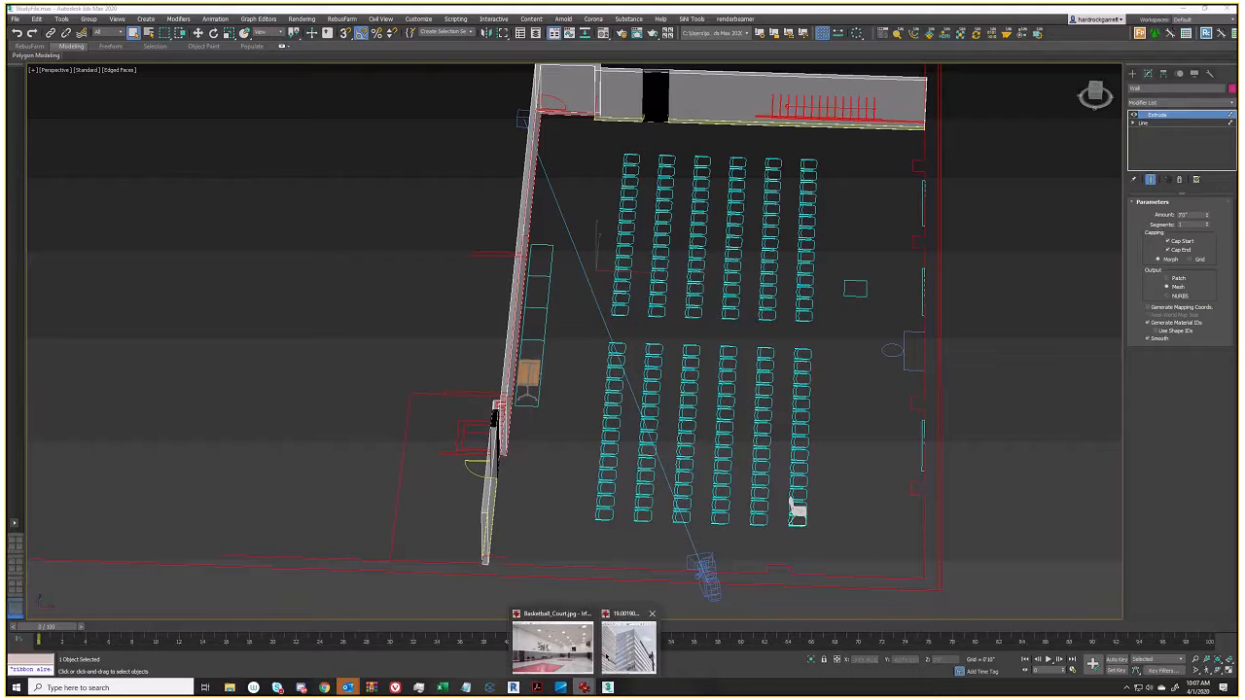
left_click(630, 613)
left_click_drag(805, 348, 571, 363)
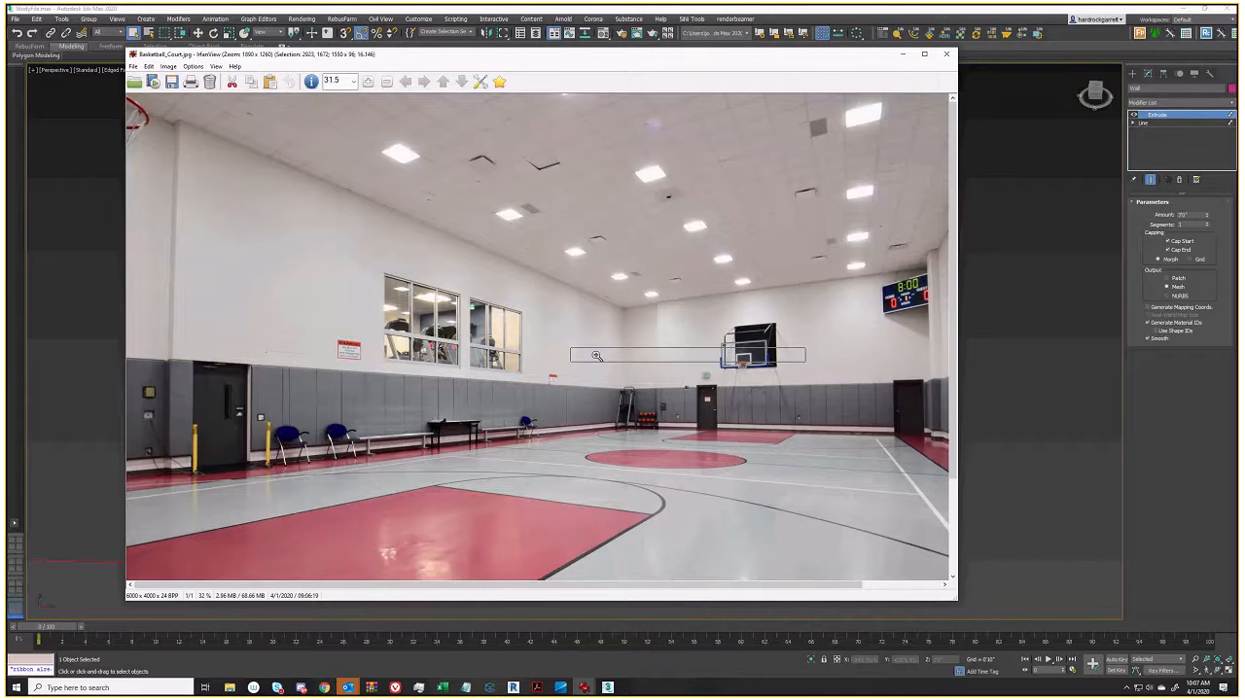
Zoom into the hoop region, zoom back out three steps, scroll right, then minimize the photo
left_click(596, 356)
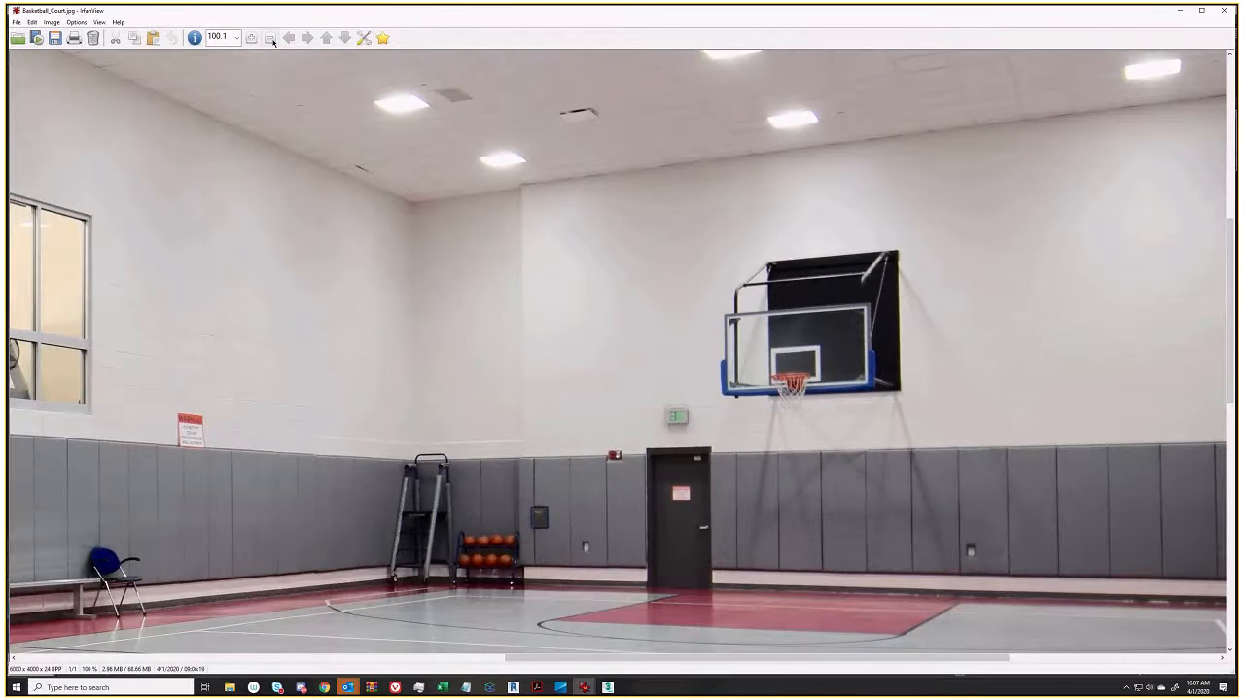
left_click(271, 37)
left_click(271, 37)
left_click(270, 37)
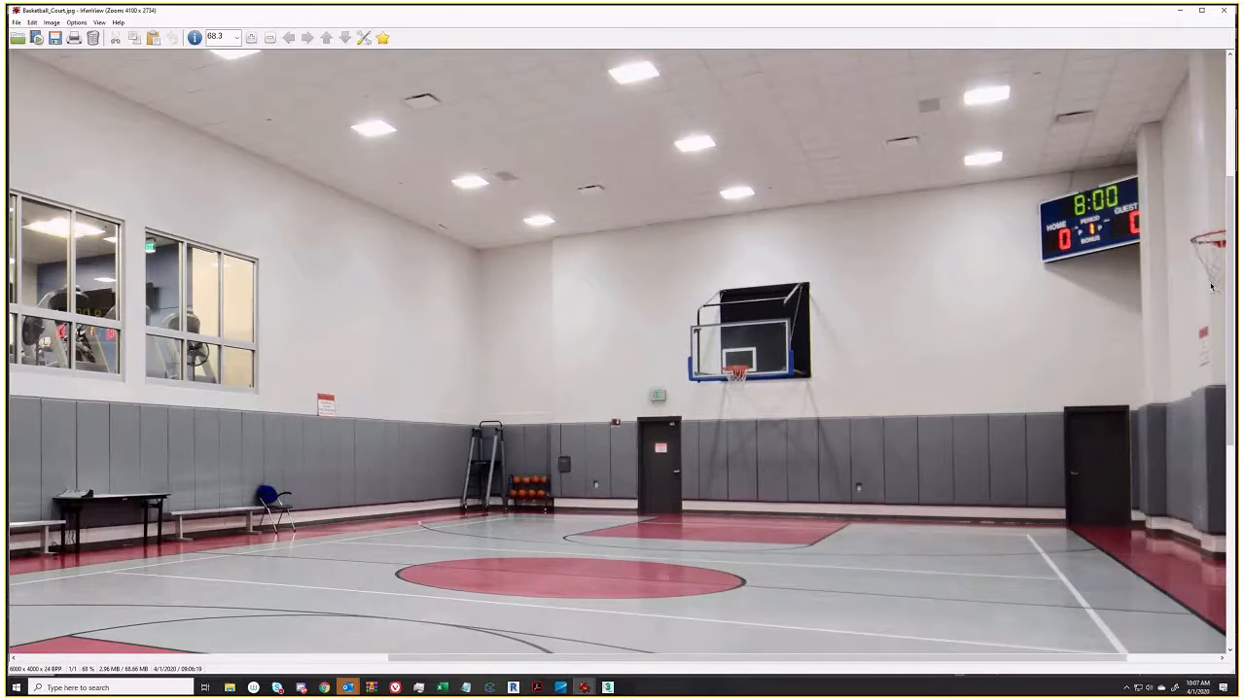
left_click_drag(1229, 290, 1229, 298)
left_click_drag(729, 661, 798, 661)
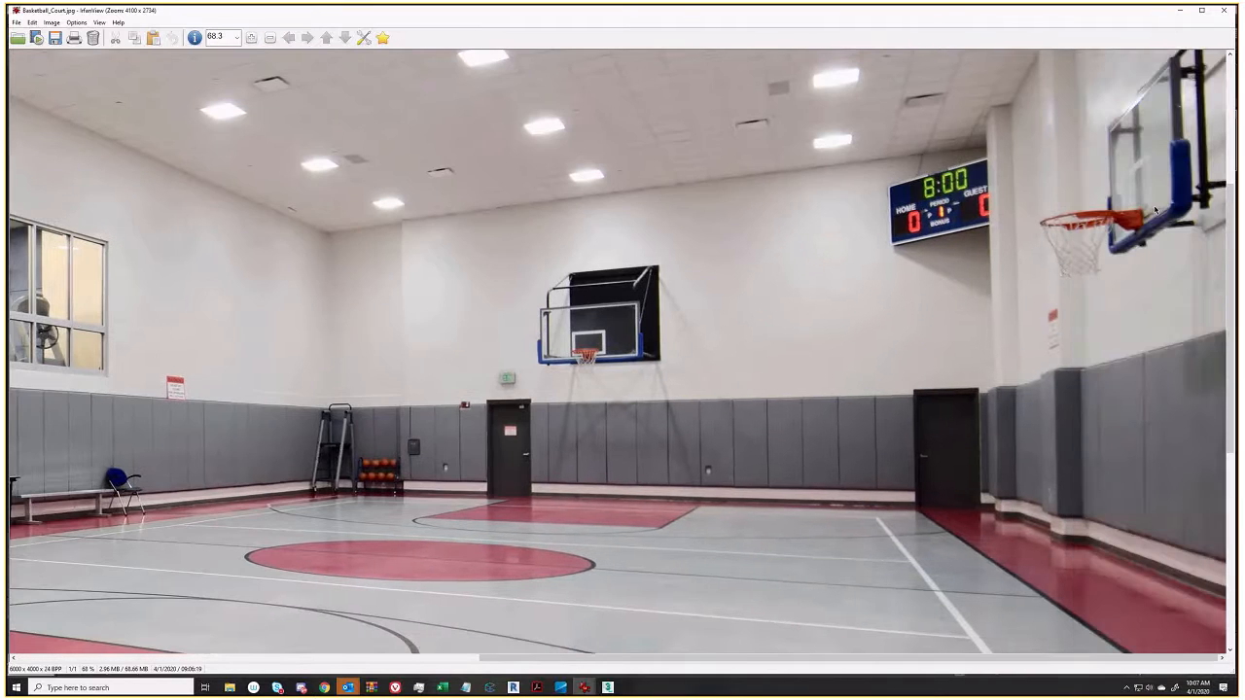
left_click(1180, 10)
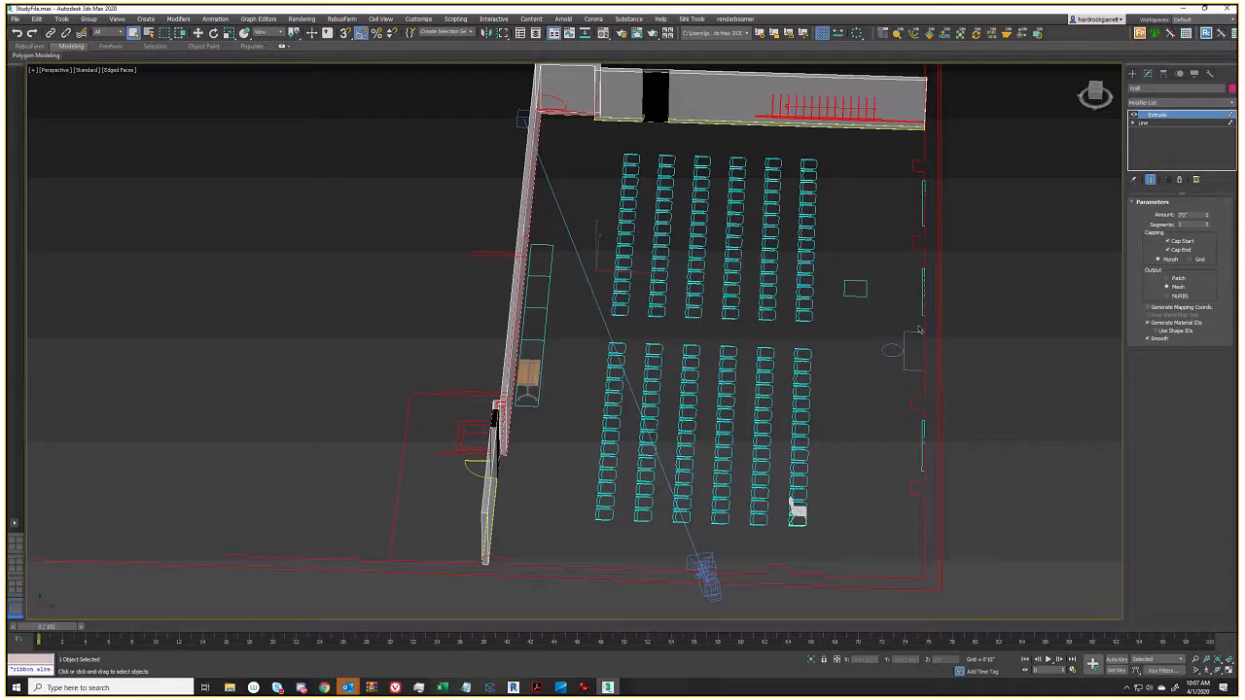
Switch to Top view, zoom out, and select the target camera with the Move tool active
middle_click_drag(738, 370, 737, 347)
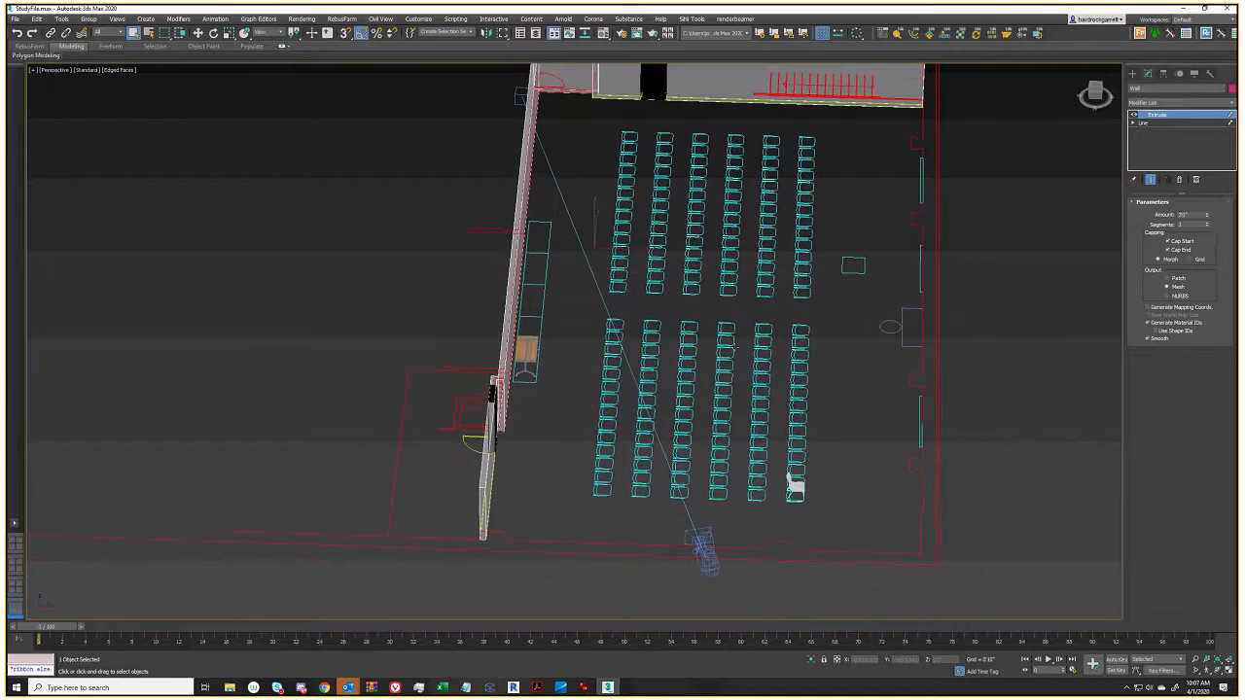
key("t")
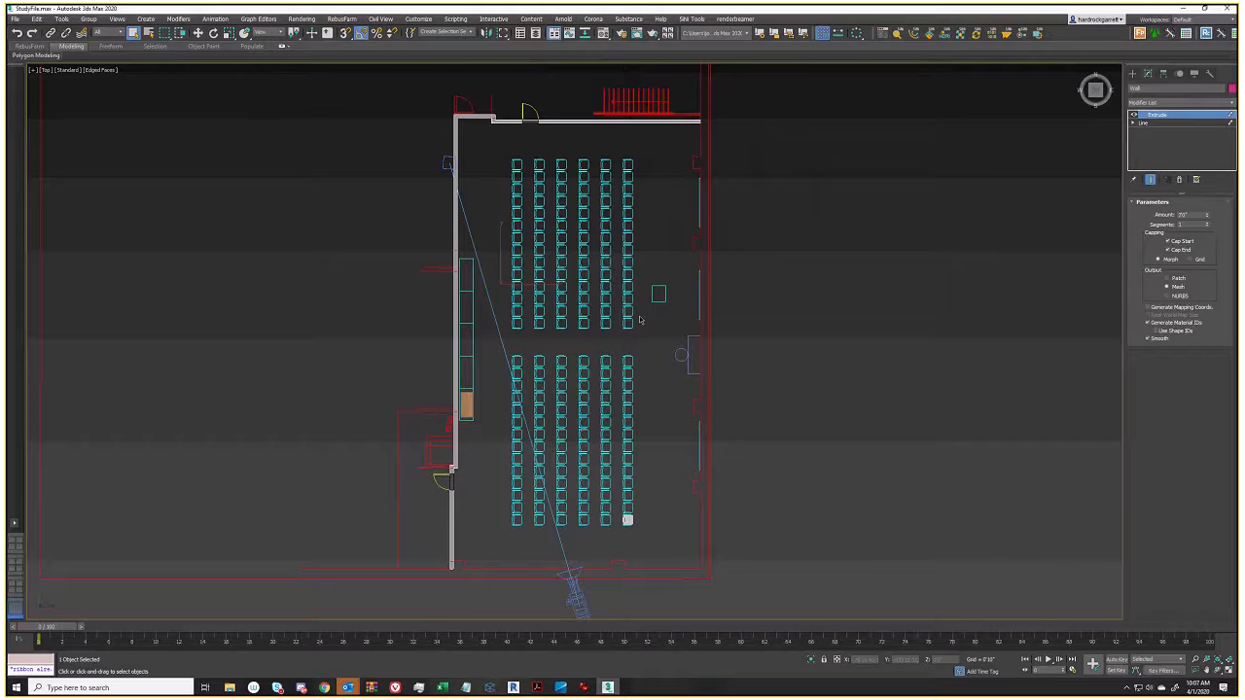
scroll(640, 320, "down", 3)
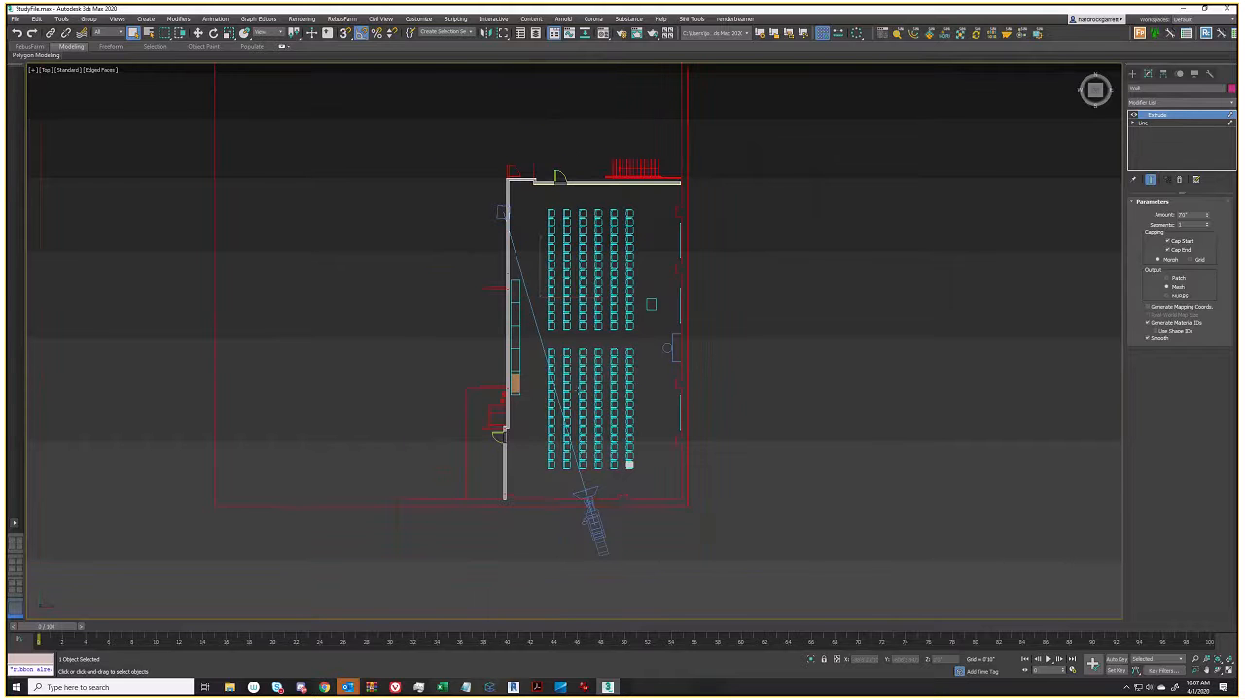
left_click(591, 507)
key("w")
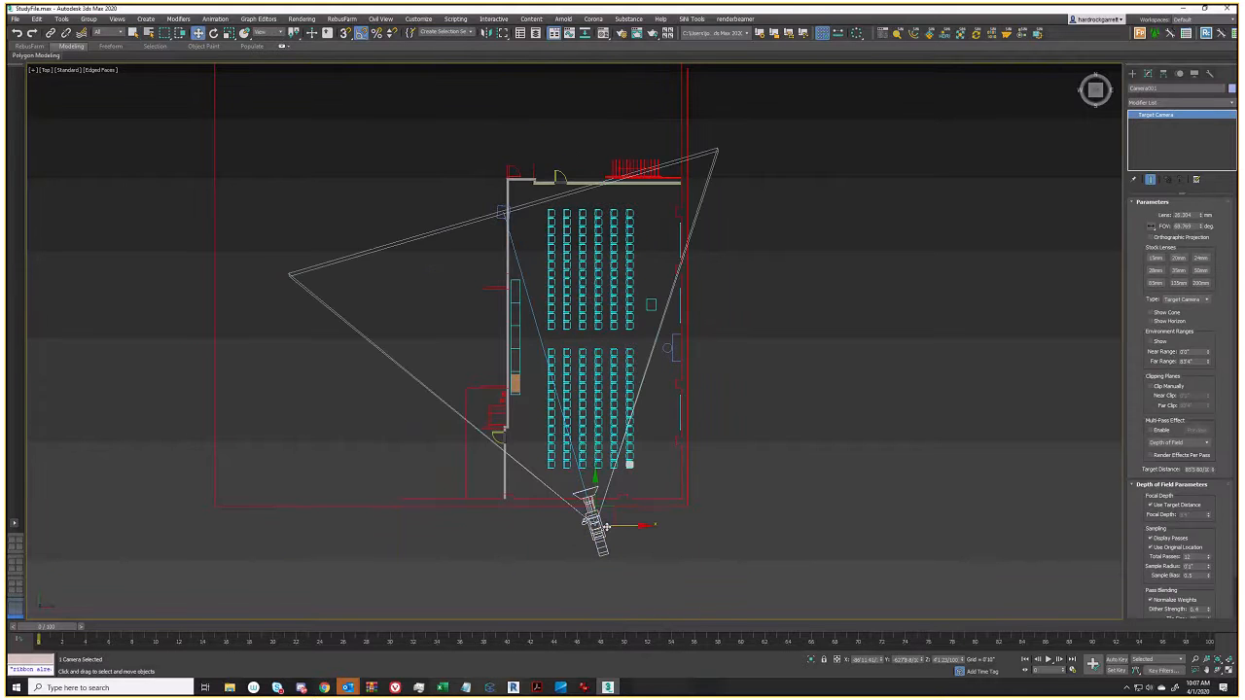
scroll(577, 416, "up", 5)
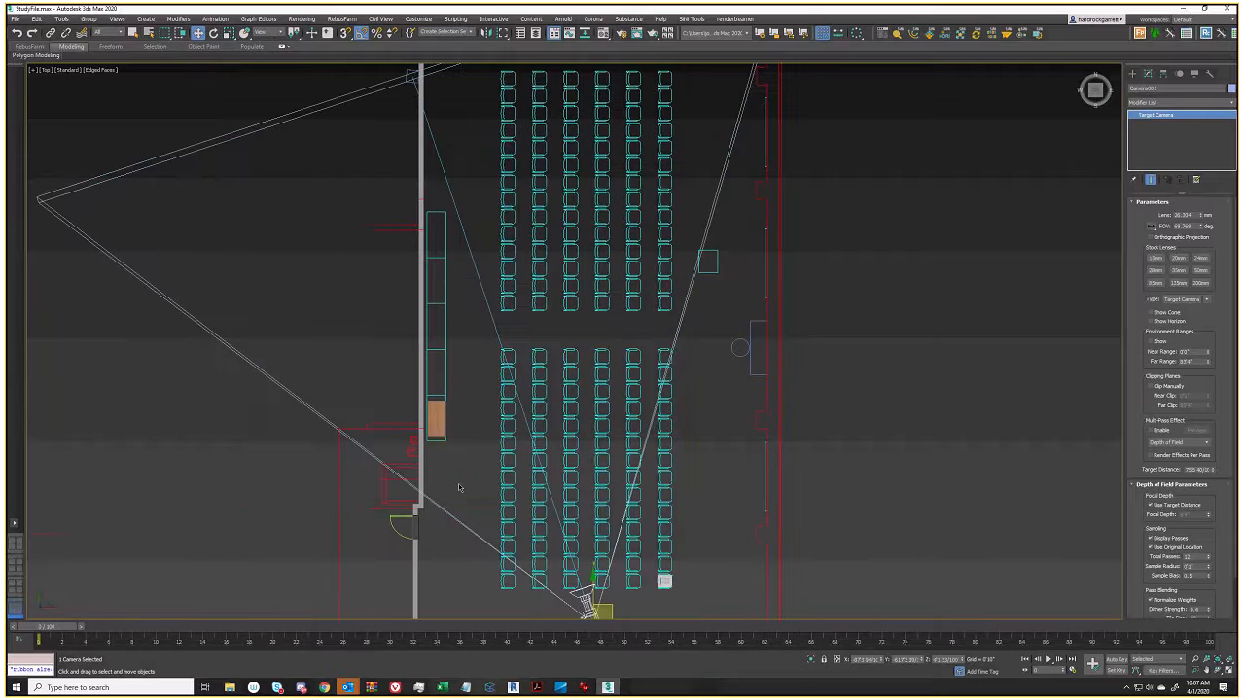
scroll(578, 417, "down", 5)
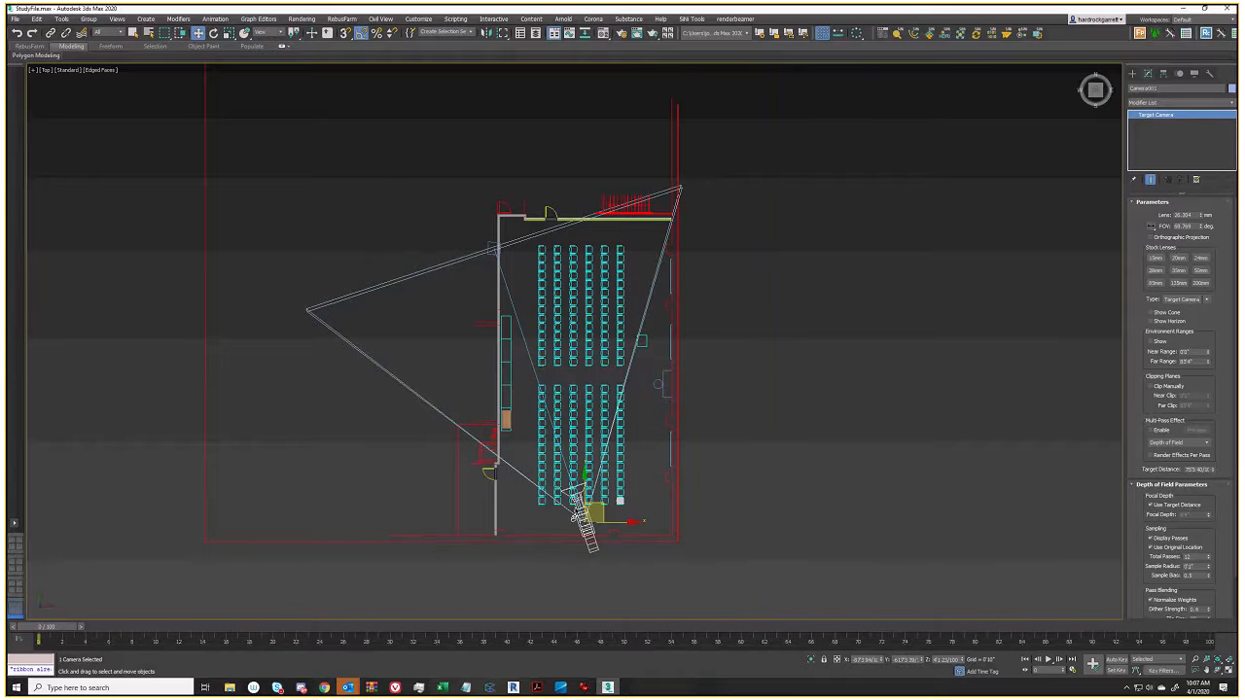
scroll(574, 498, "up", 2)
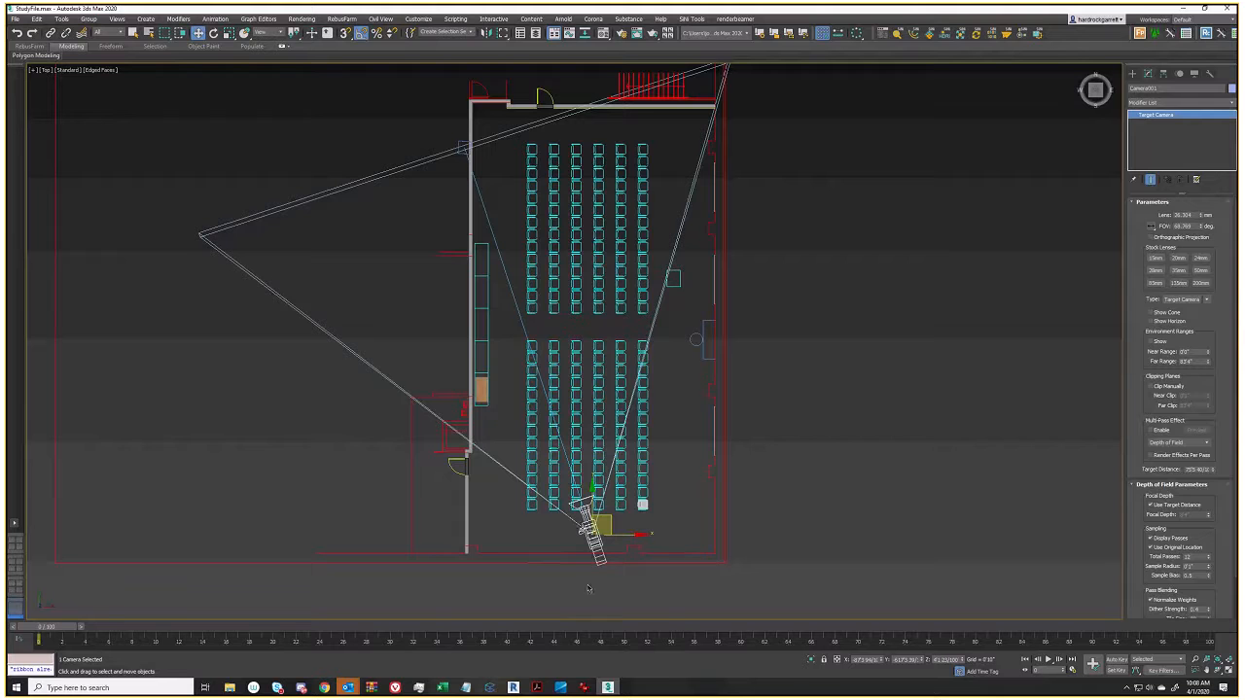
Zoom the gym photo out three steps to 42.4%, then return to the 3ds Max plan
mouse_move(584, 687)
left_click(569, 638)
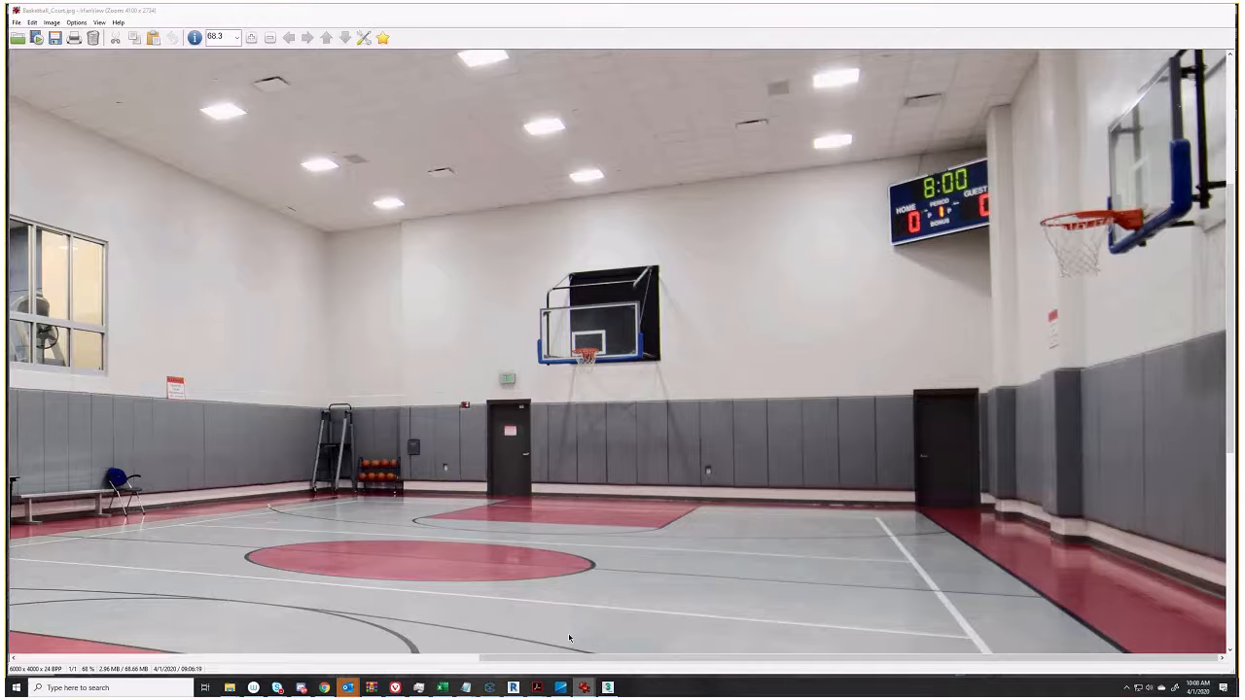
left_click(270, 38)
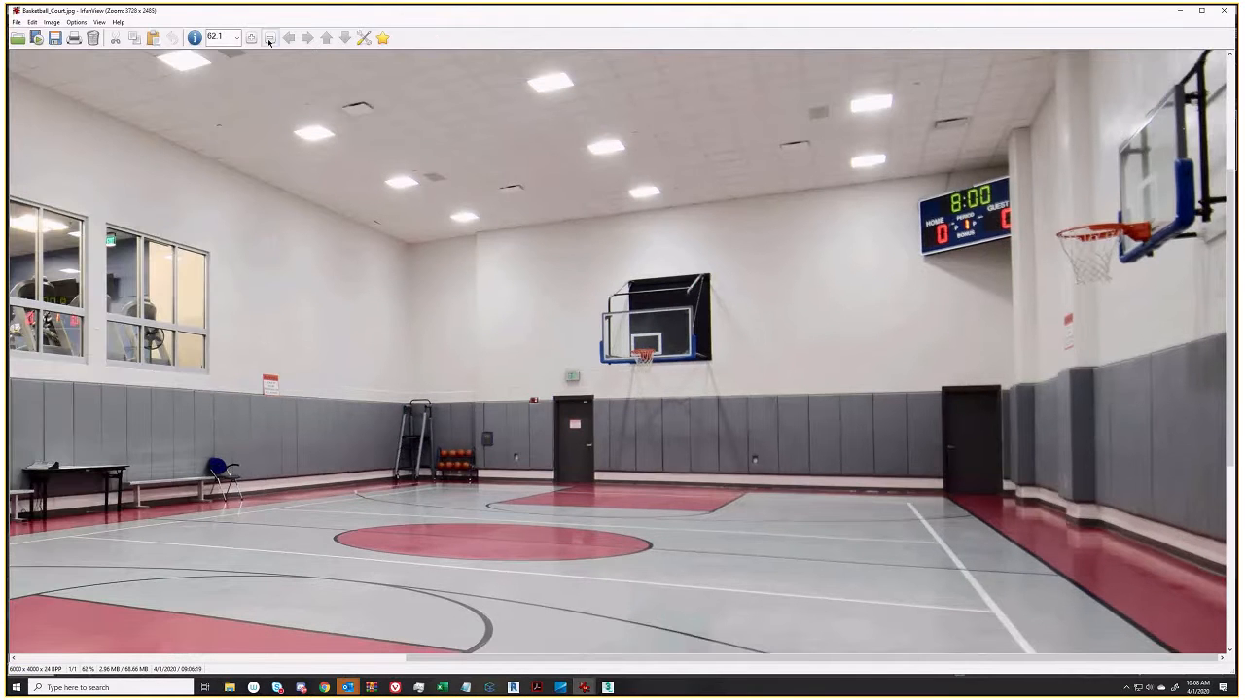
left_click(269, 38)
left_click(269, 38)
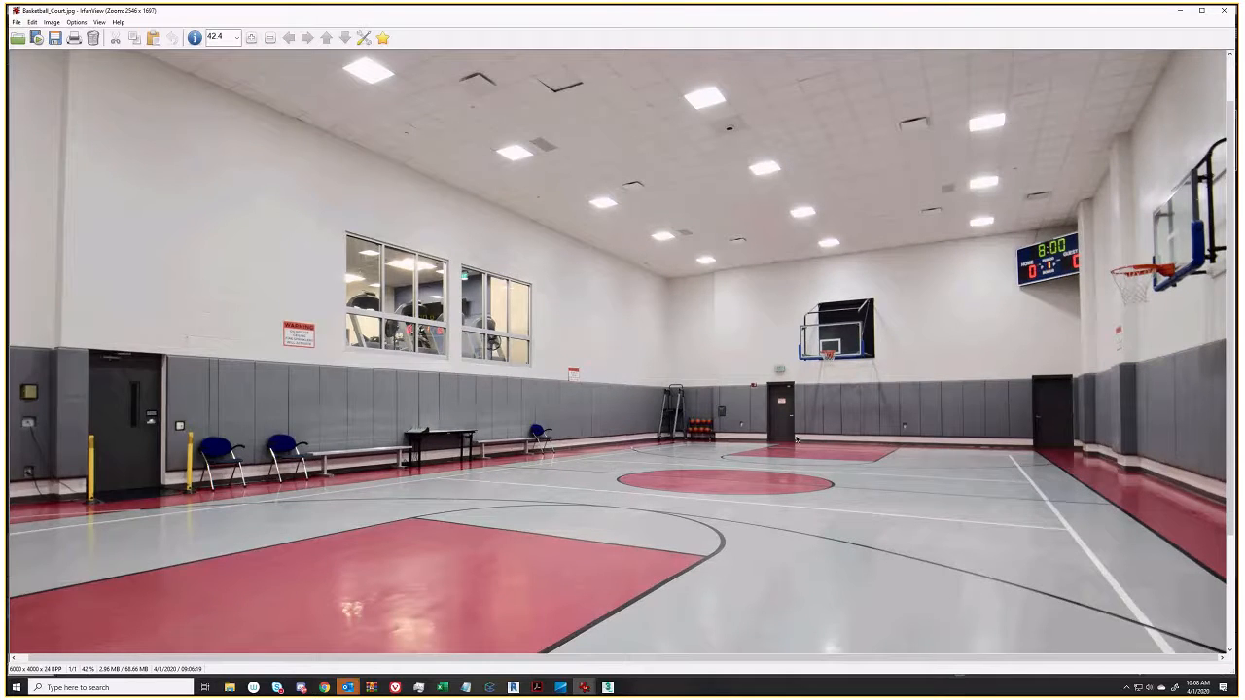
left_click(608, 688)
middle_click_drag(599, 433, 603, 455)
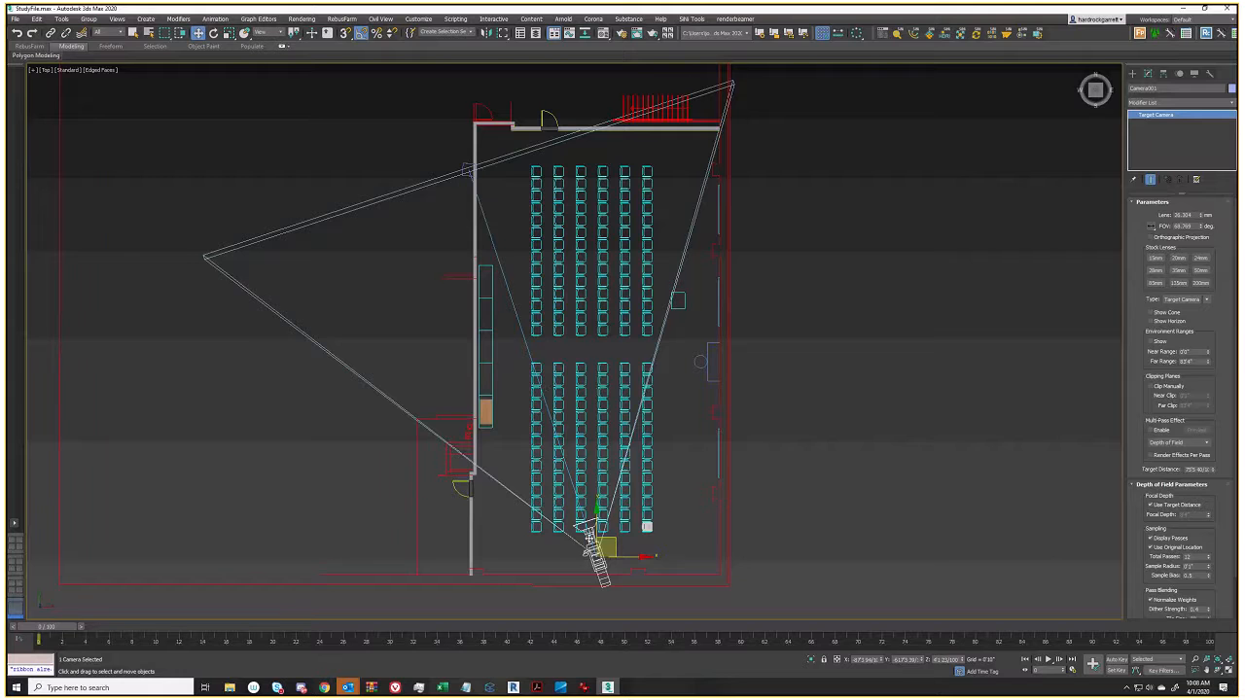
Center and zoom the Top view on the camera, then switch the viewport to Camera001
middle_click_drag(591, 537, 602, 520)
scroll(605, 518, "up", 3)
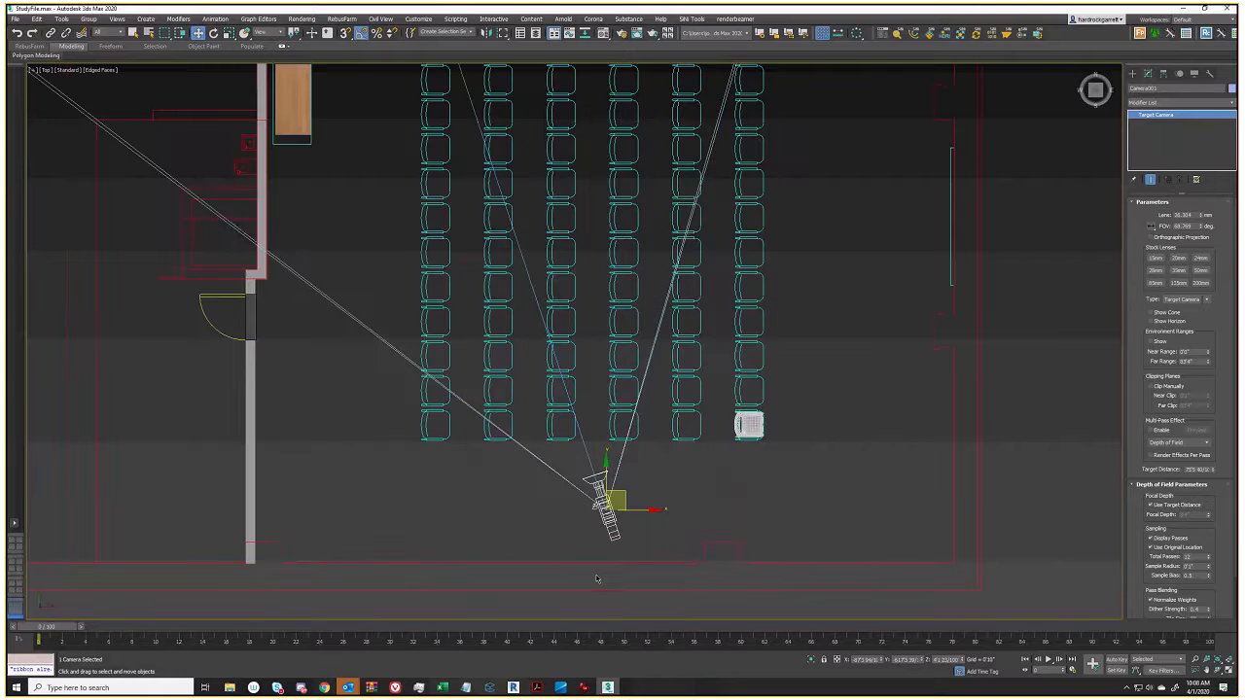
key("c")
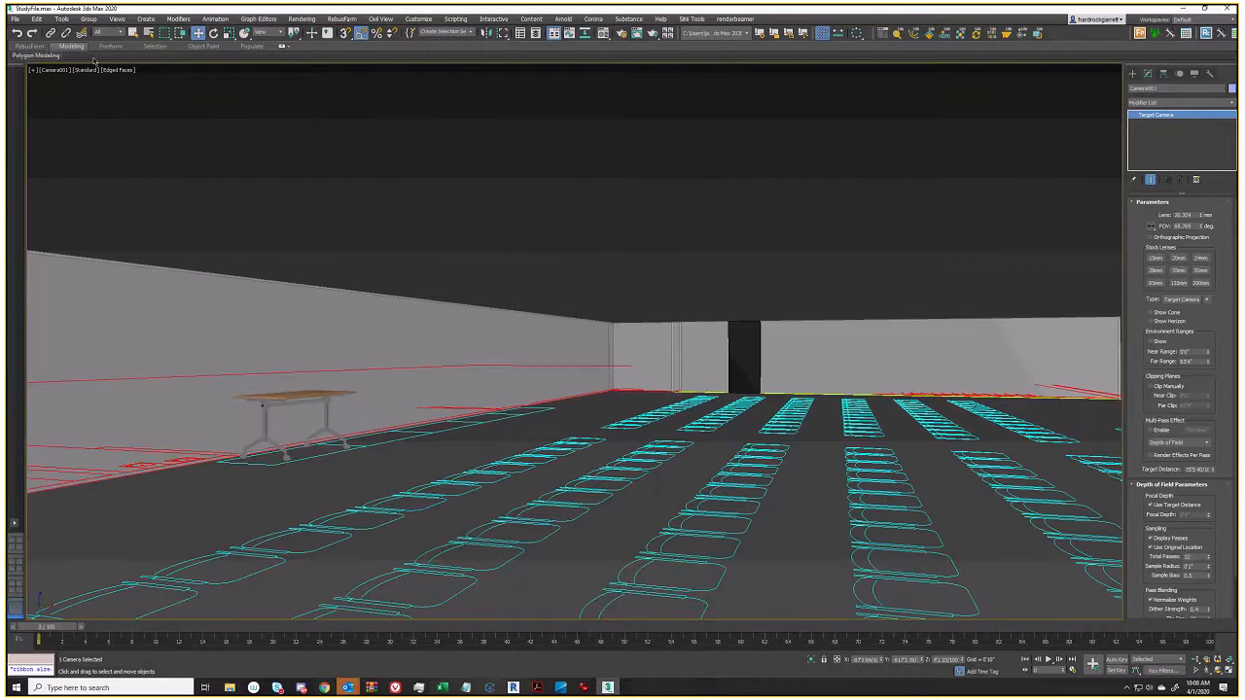
Check in Render Setup that the output size is 6000 × 4000
left_click(116, 70)
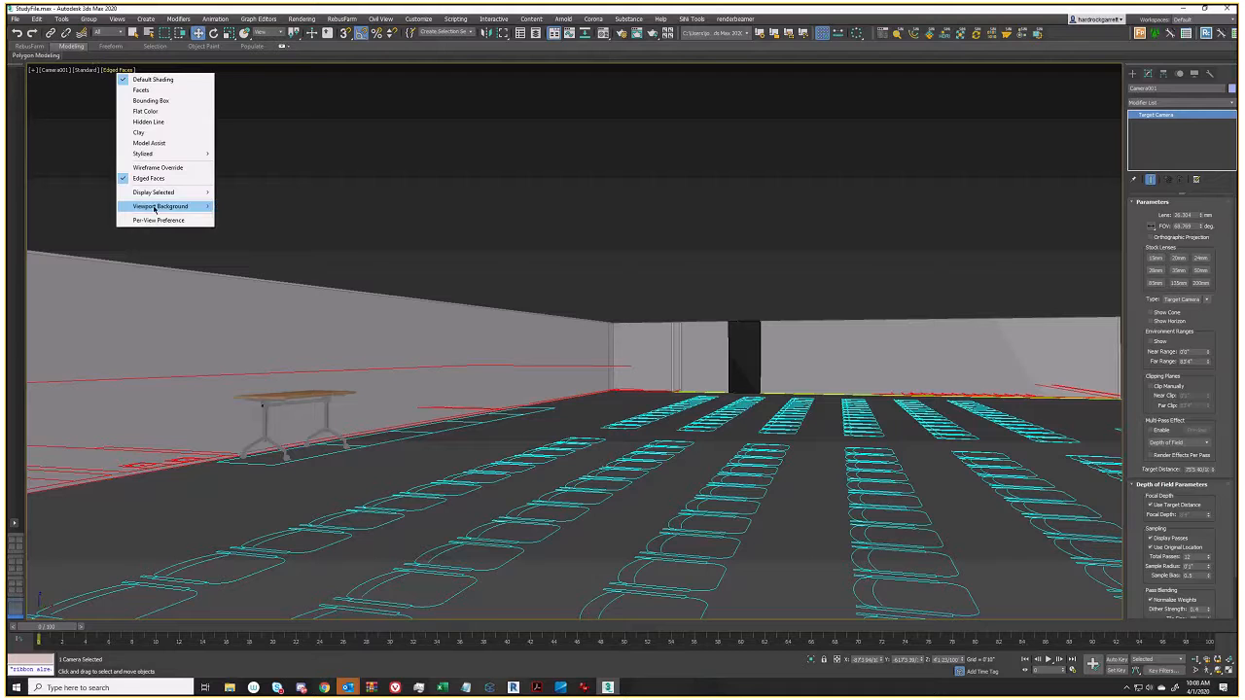
left_click(445, 204)
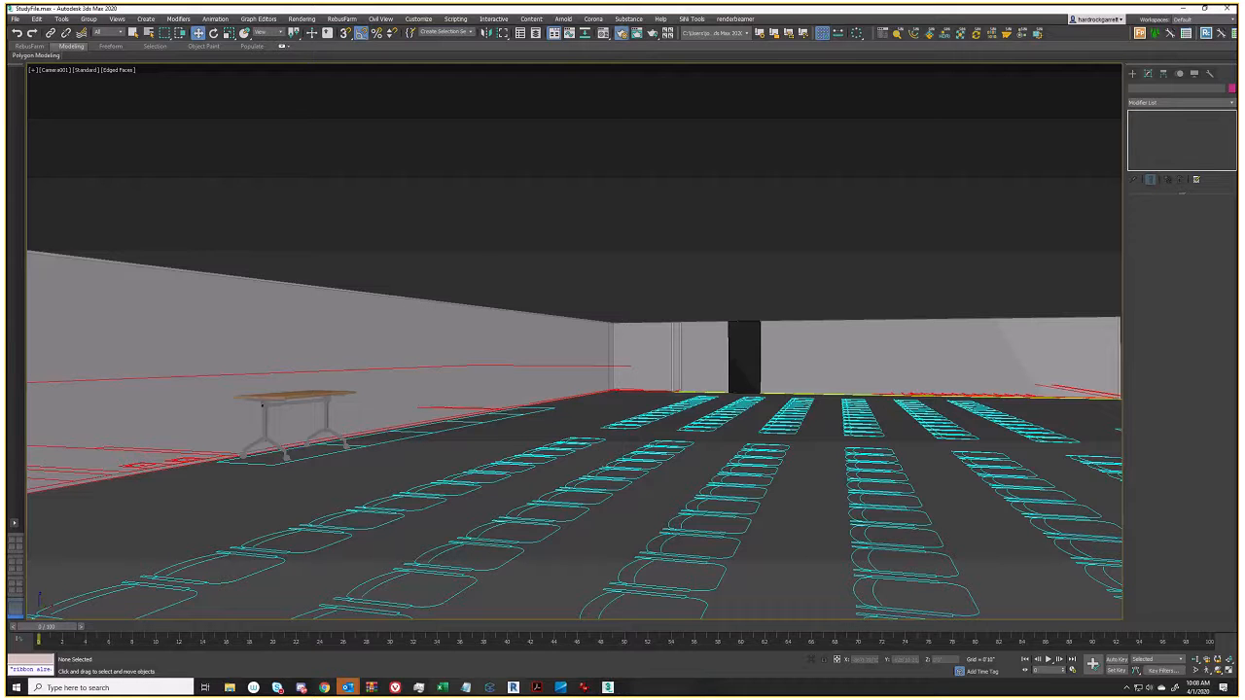
key("F10")
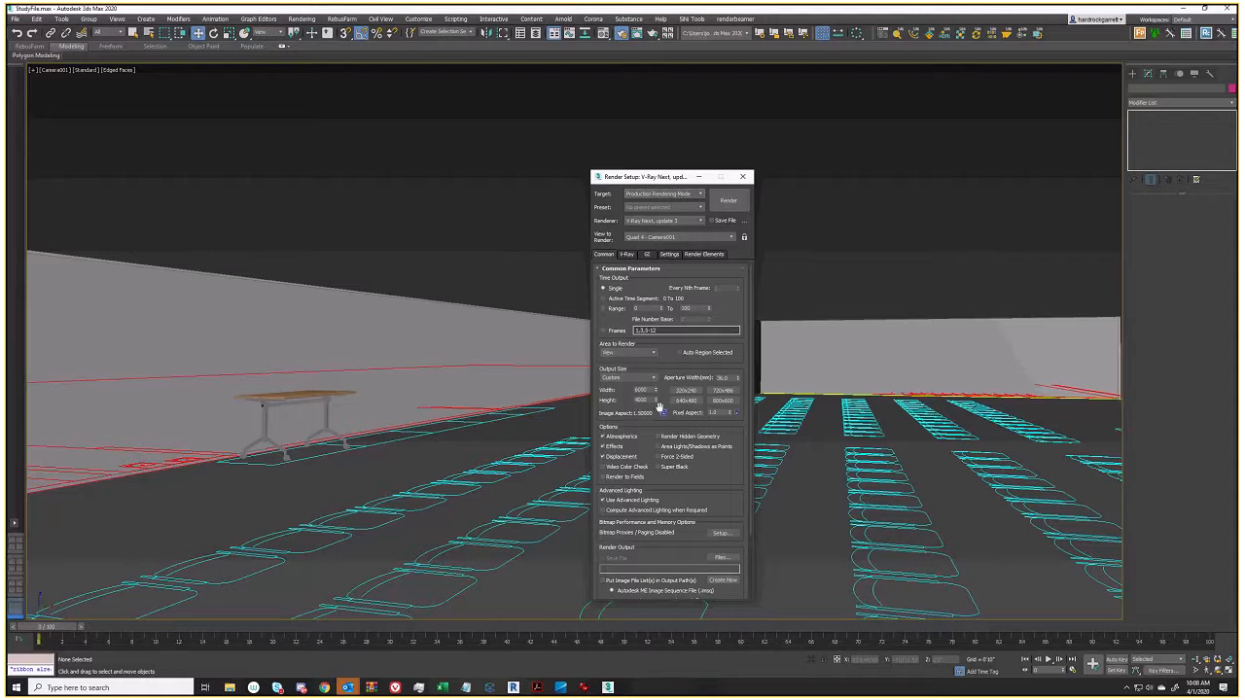
left_click(698, 178)
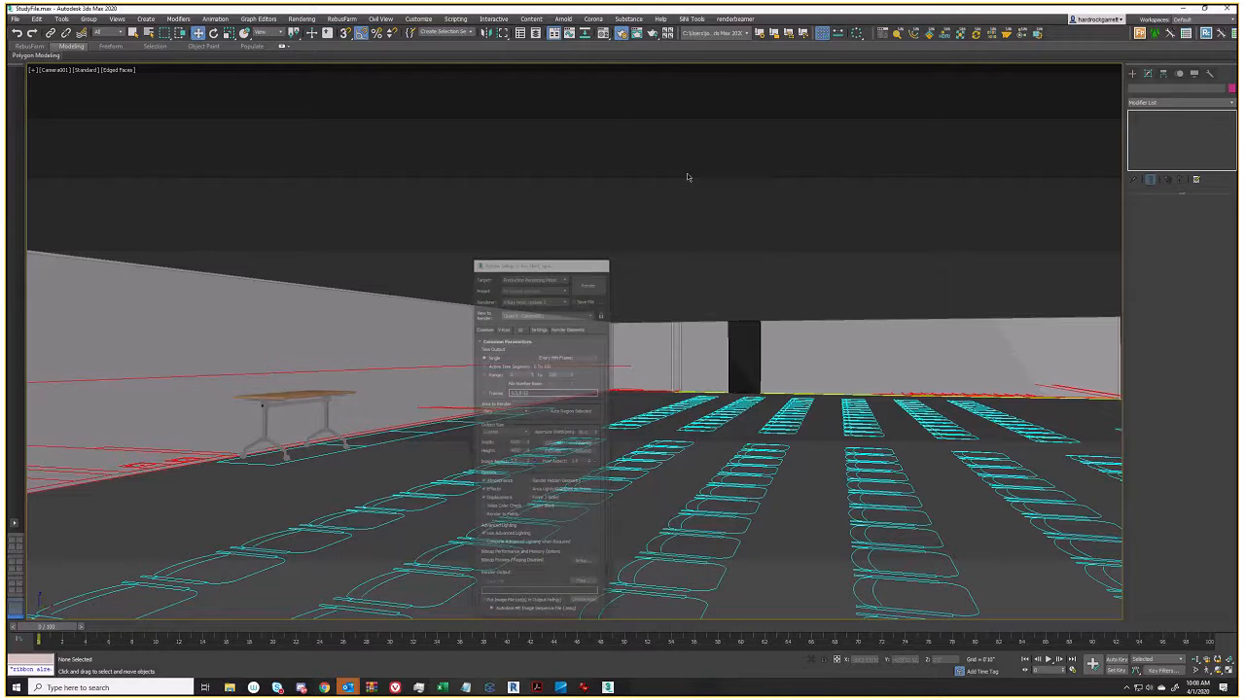
Open Configure Viewport Background for the Camera001 view
left_click(124, 73)
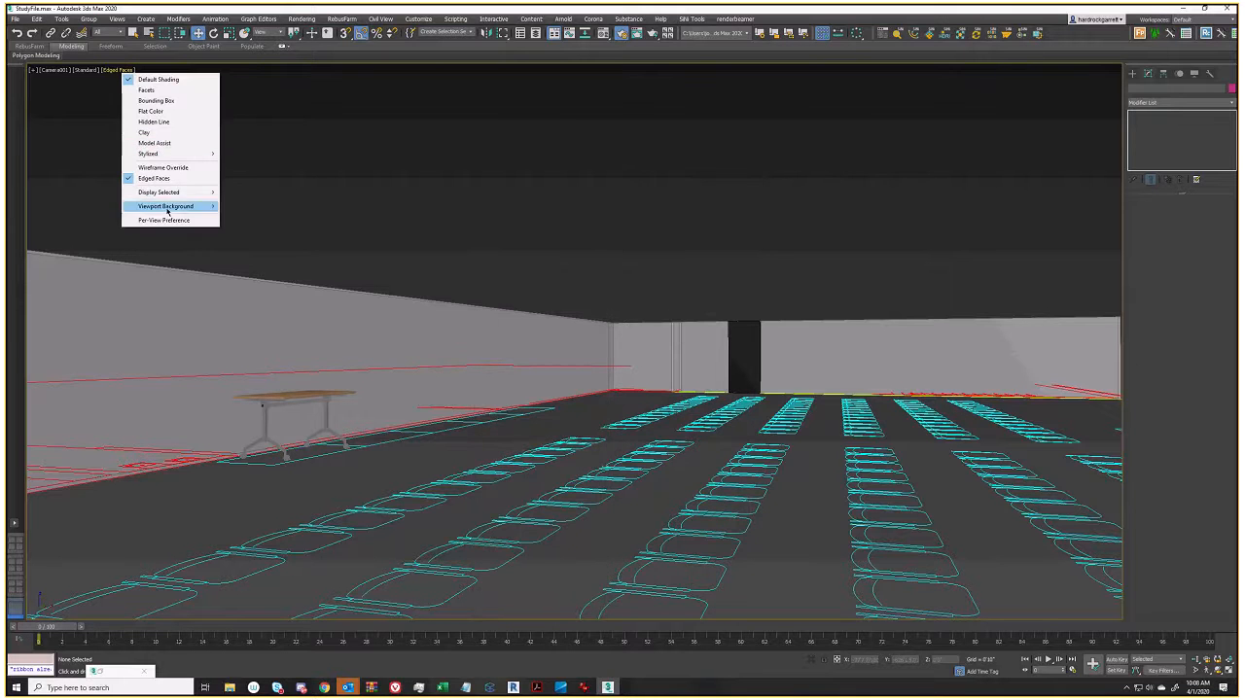
mouse_move(171, 207)
left_click(277, 255)
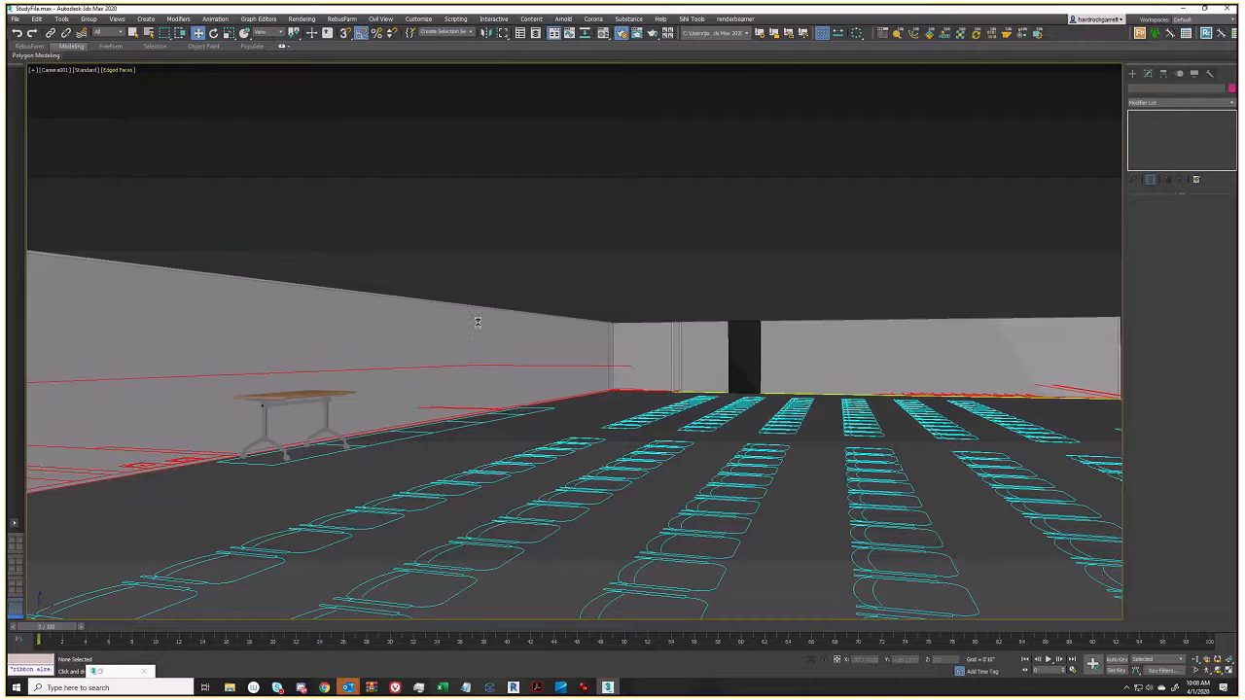
Use the Basketball_Court.jpg file as the background and apply it to the Camera001 view
left_click_drag(608, 212, 611, 187)
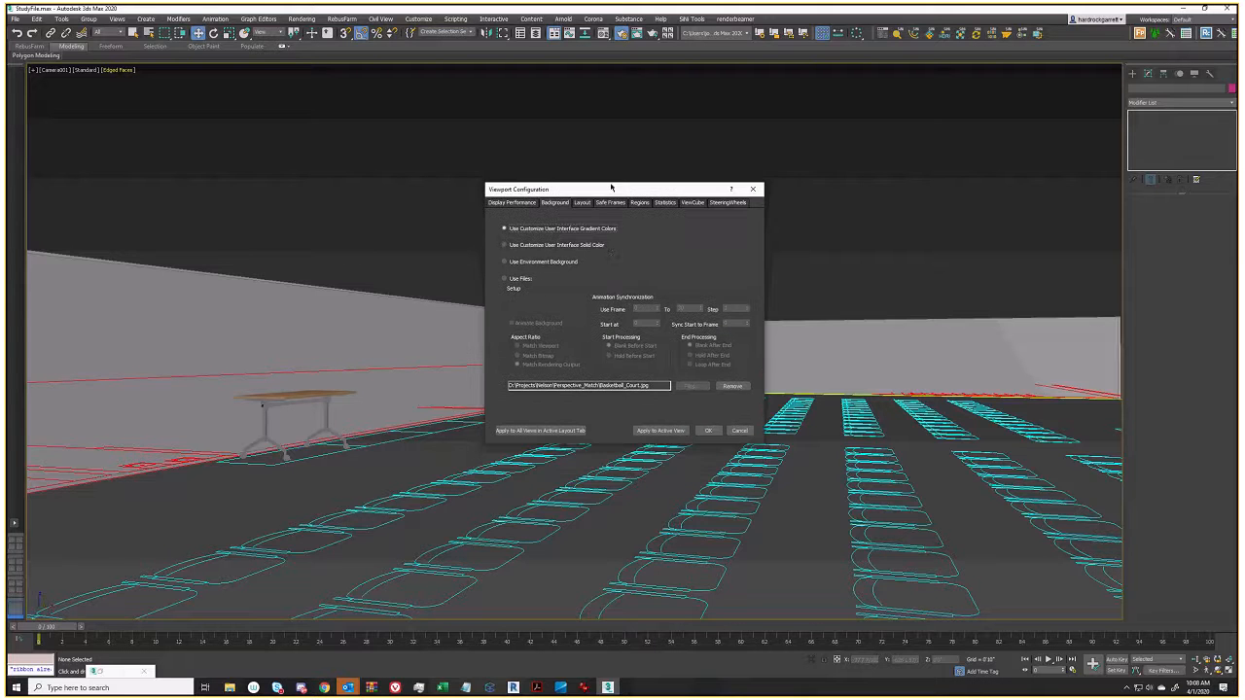
left_click(504, 280)
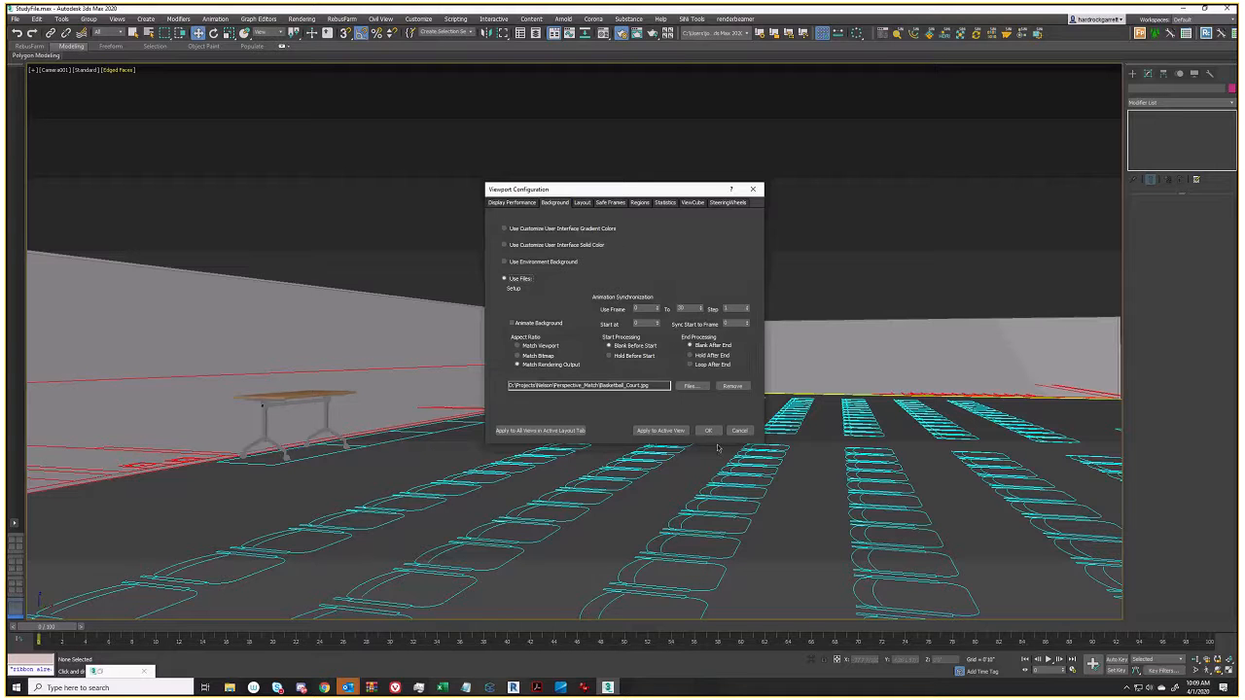
left_click(662, 431)
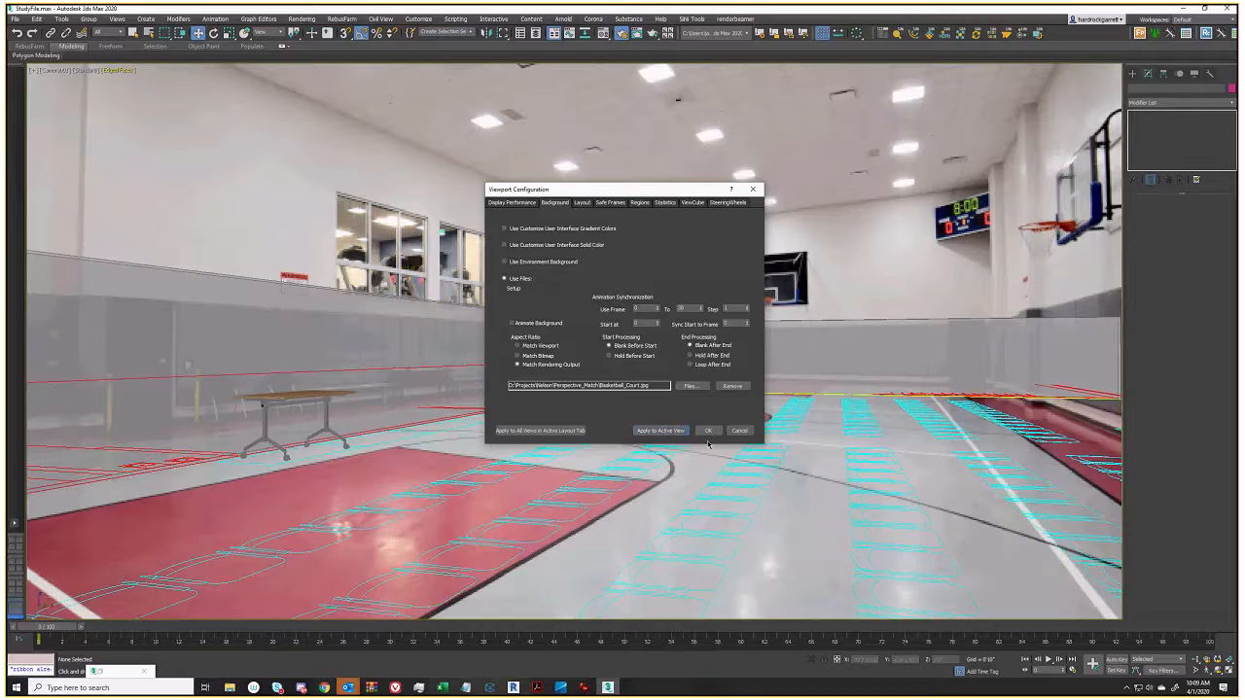
Close the background settings and widen Camera001's field of view to fit the gym photo
left_click(708, 432)
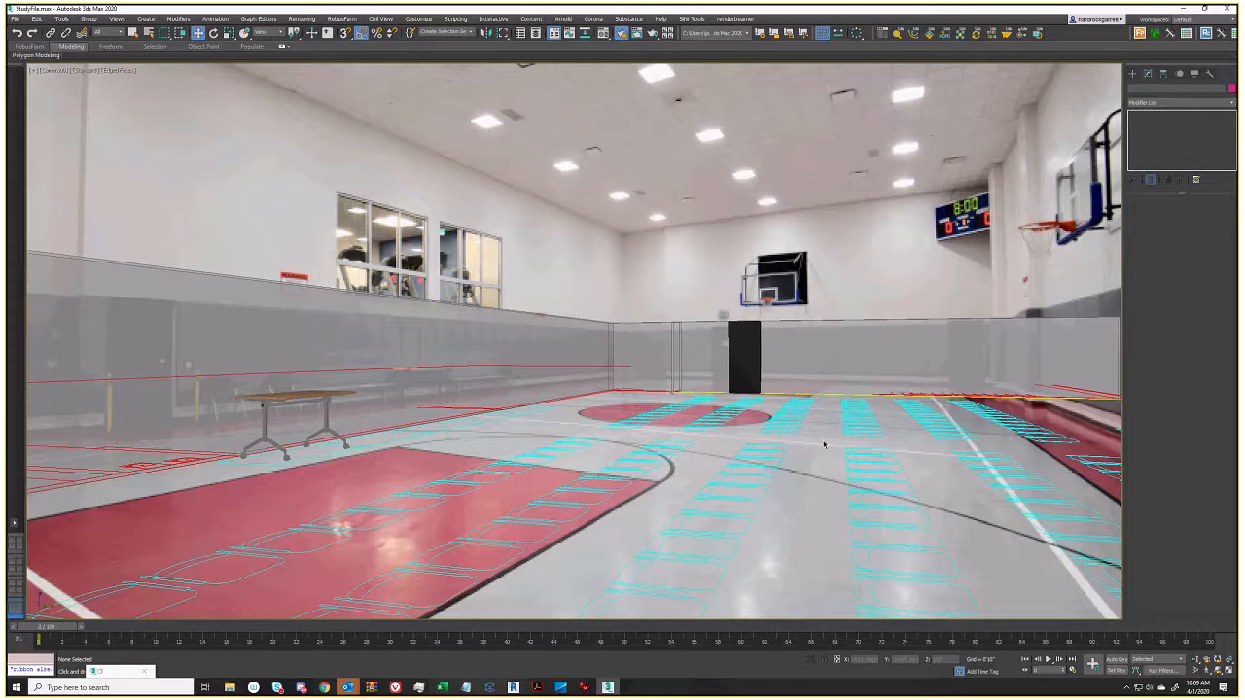
left_click(1196, 670)
left_click_drag(585, 373, 677, 419)
mouse_move(678, 418)
middle_mouse_down()
mouse_move(731, 419)
mouse_move(673, 411)
middle_mouse_up()
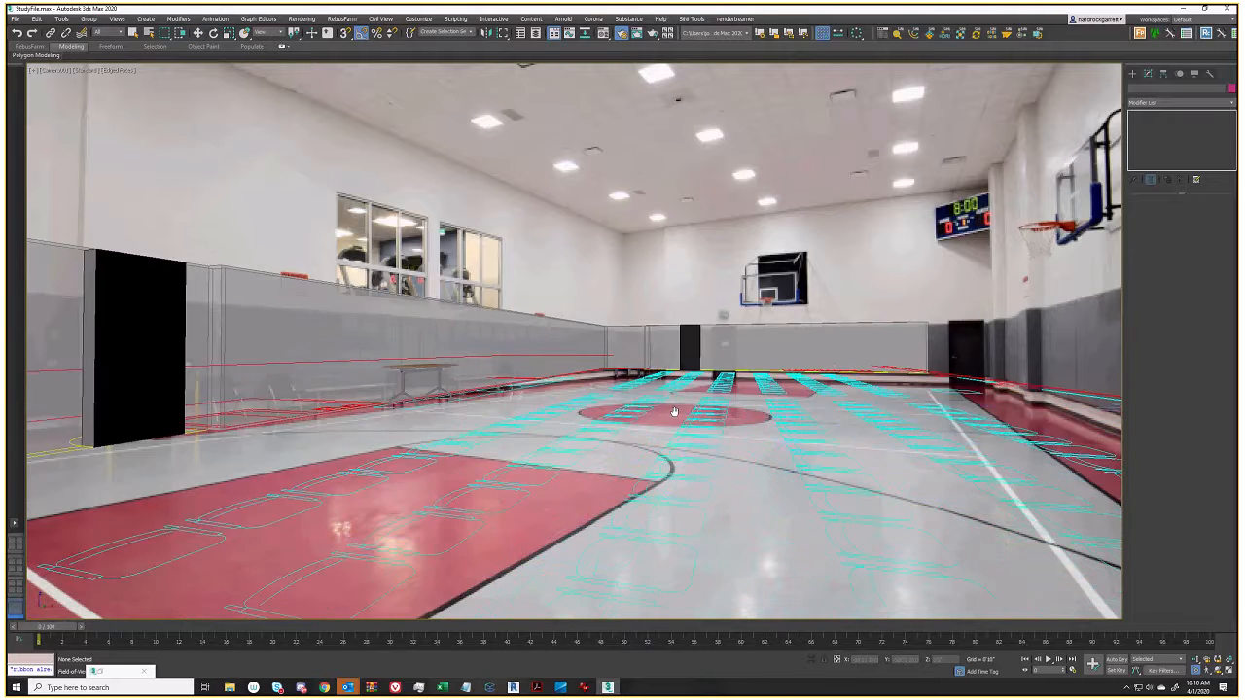
Turn the camera and adjust its perspective so the model lines up with the photo
left_click(1208, 673)
left_click_drag(622, 412, 587, 403)
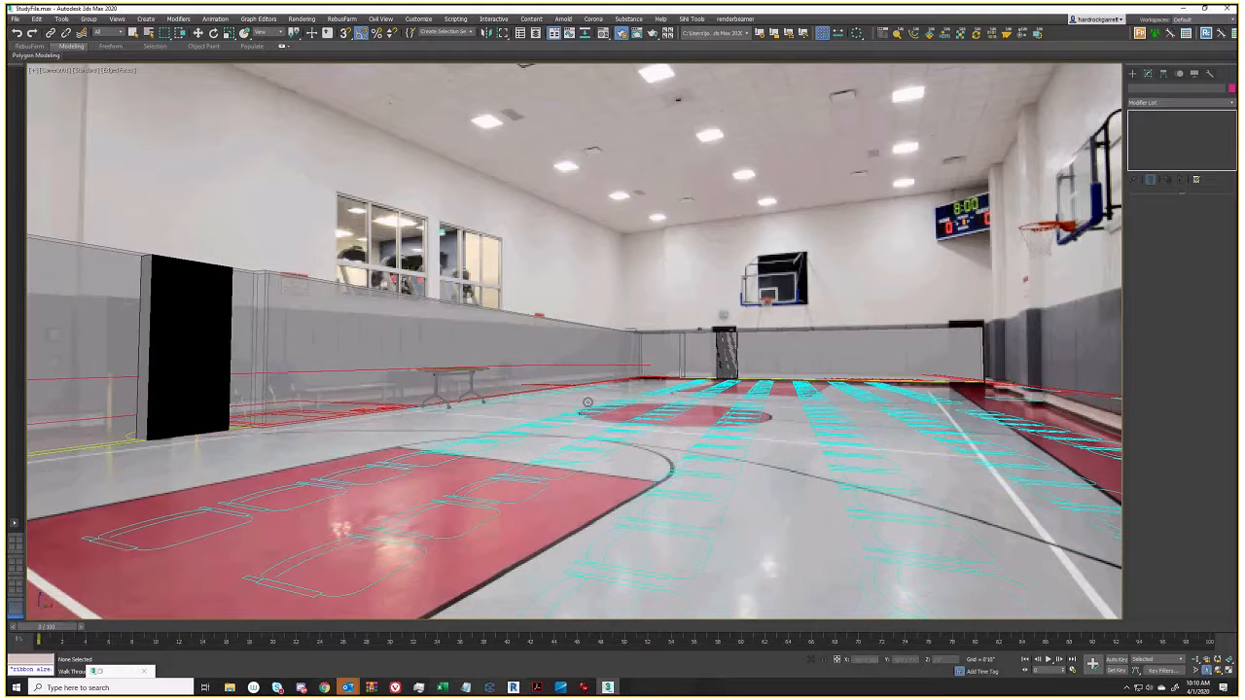
left_click(1196, 661)
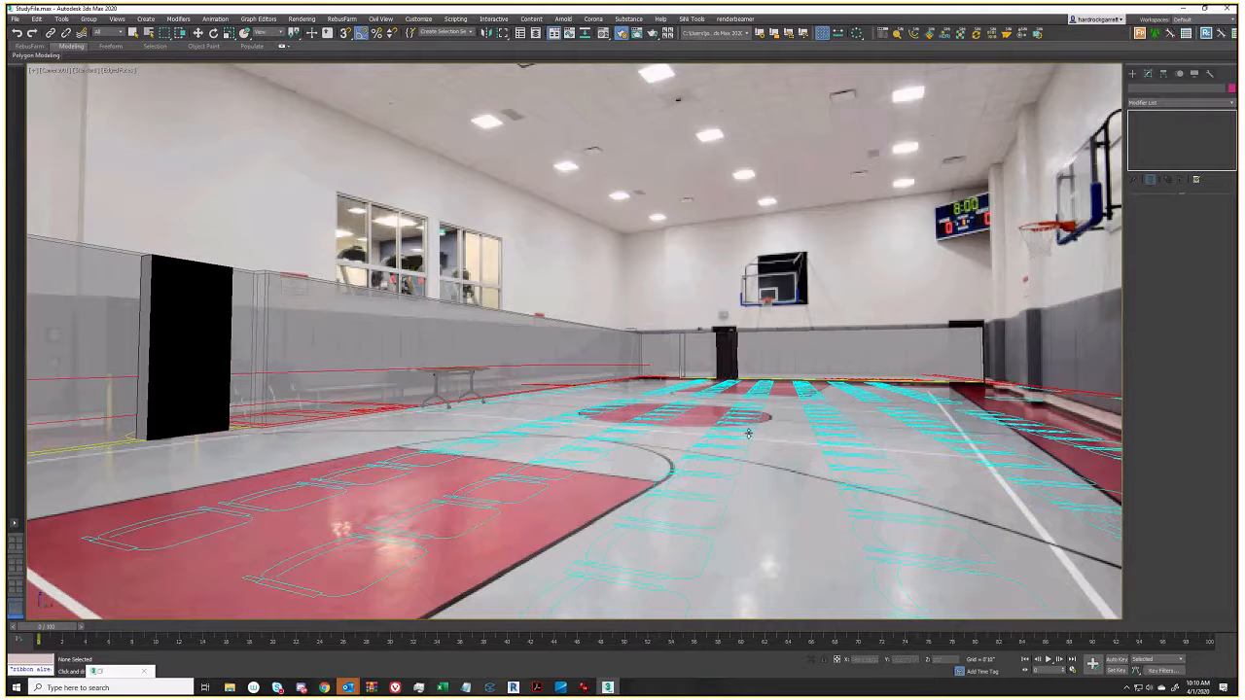
left_click_drag(748, 434, 740, 433)
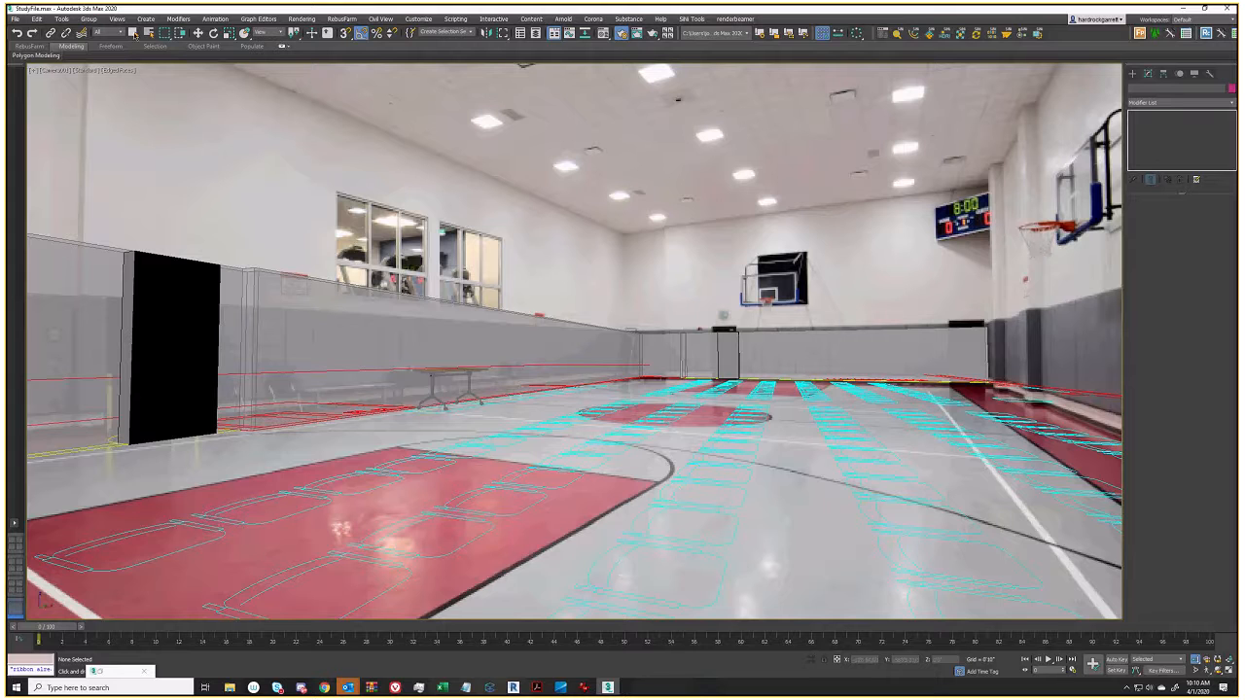
Pan and dolly the camera until the walls and chair rows match the photo's depth
left_click(134, 33)
middle_click_drag(724, 334, 642, 380)
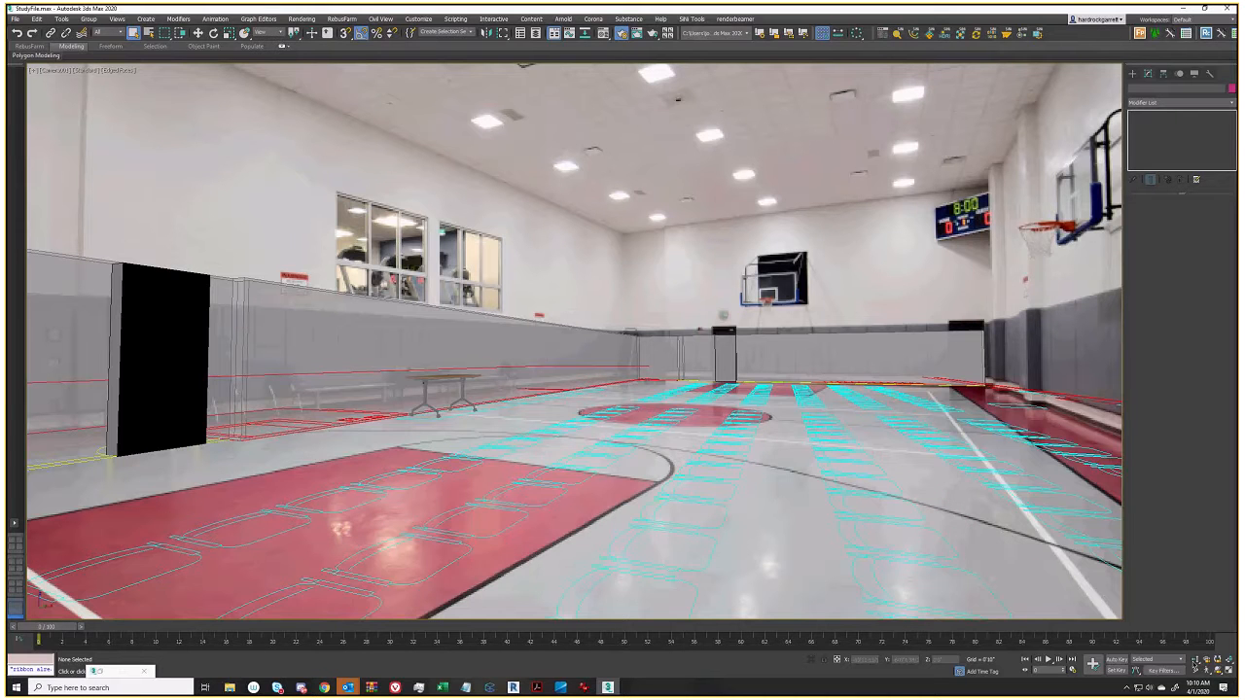
left_click(1196, 661)
mouse_move(741, 370)
left_mouse_down()
mouse_move(742, 414)
mouse_move(740, 376)
left_mouse_up()
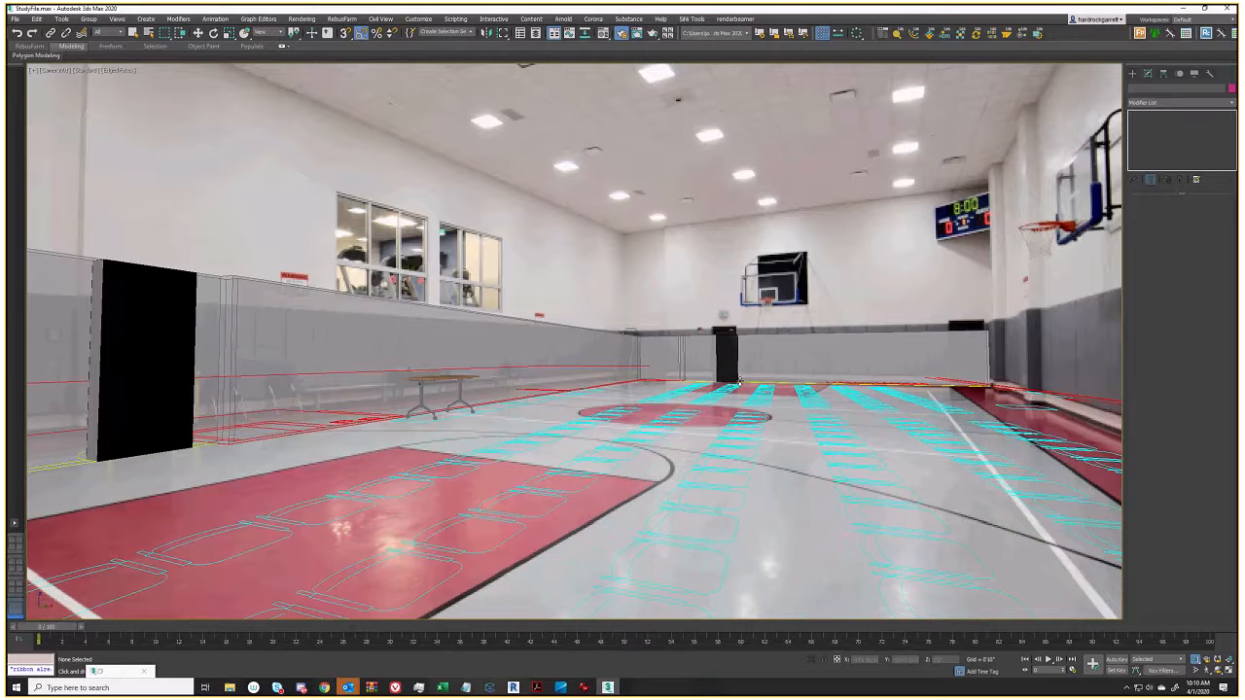
Try showing Perspective Match vanishing lines, then select Camera001 in the Top view
left_click(1133, 75)
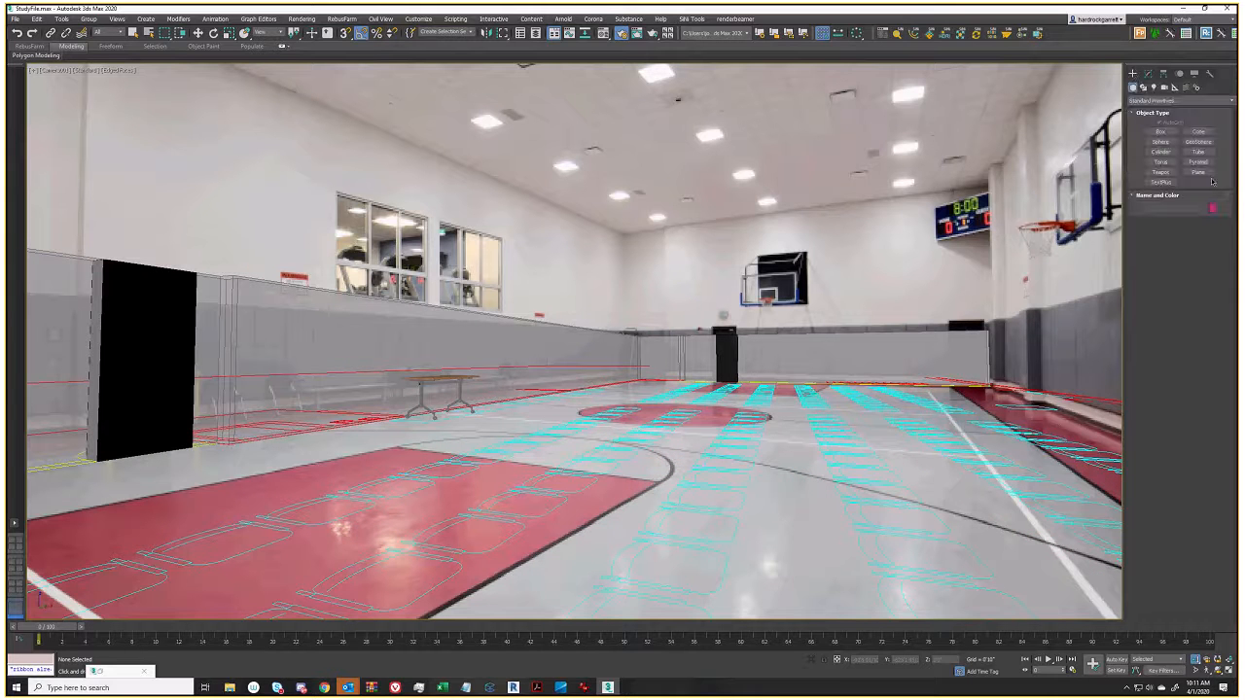
left_click(1210, 74)
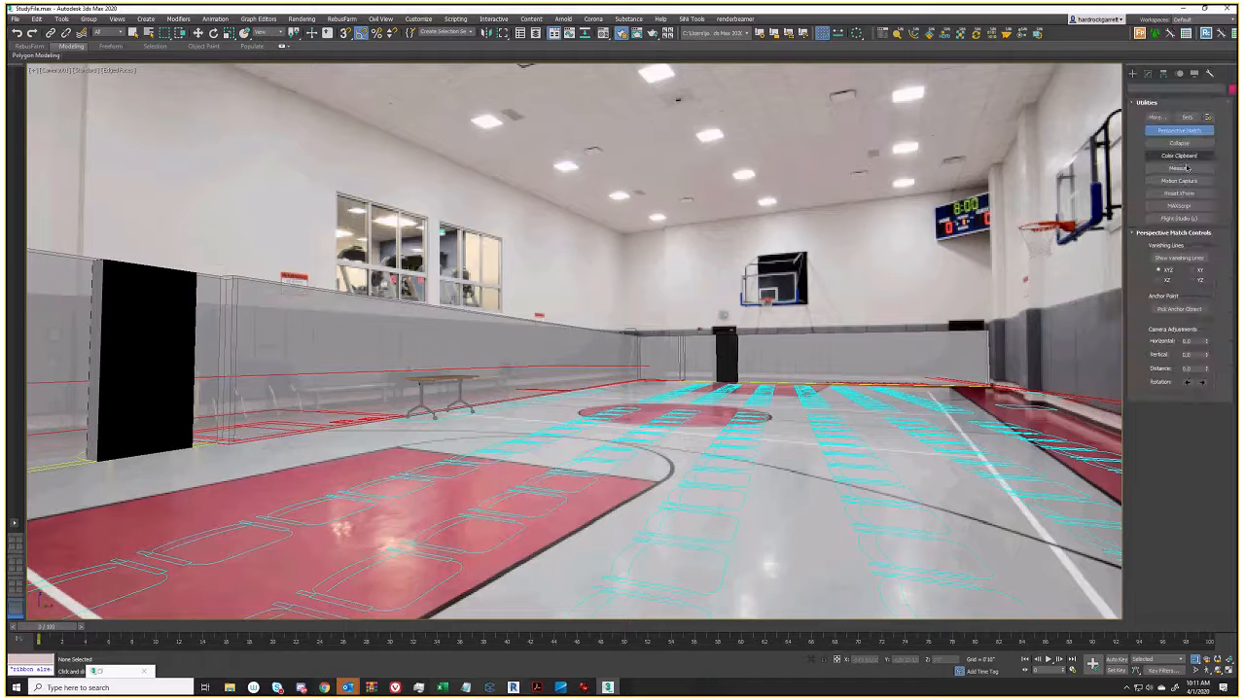
left_click(1181, 258)
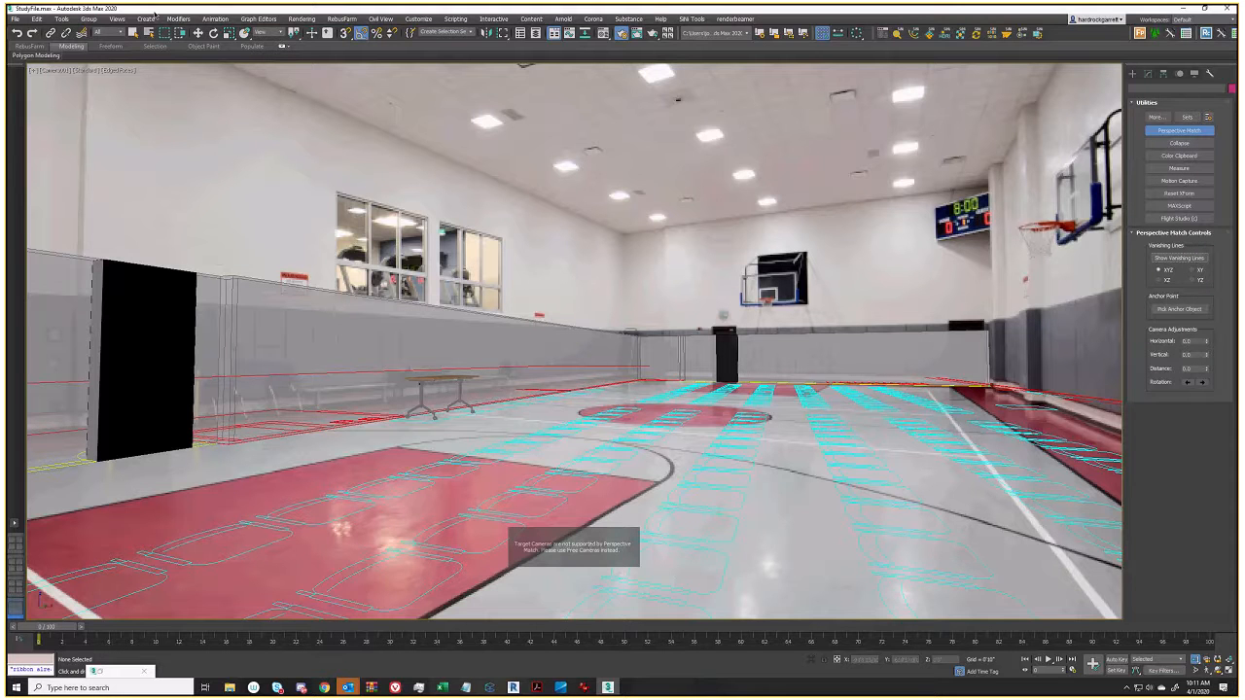
left_click(133, 32)
left_click(524, 342)
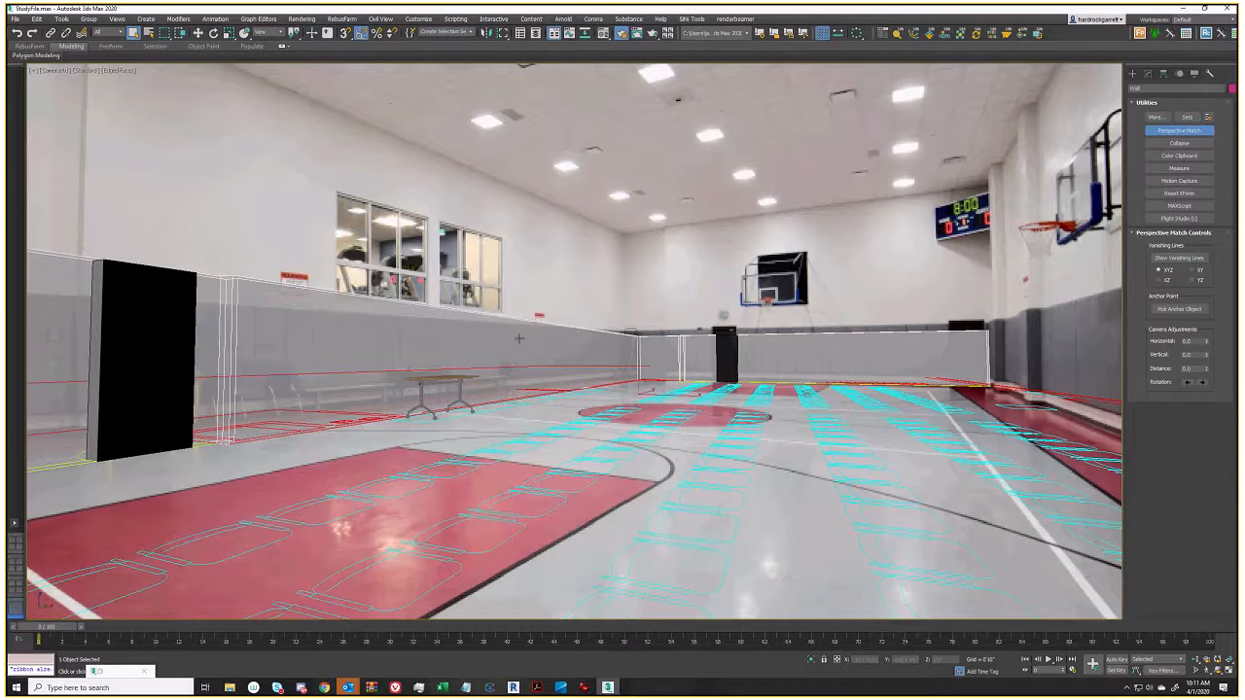
key("t")
left_click(573, 554)
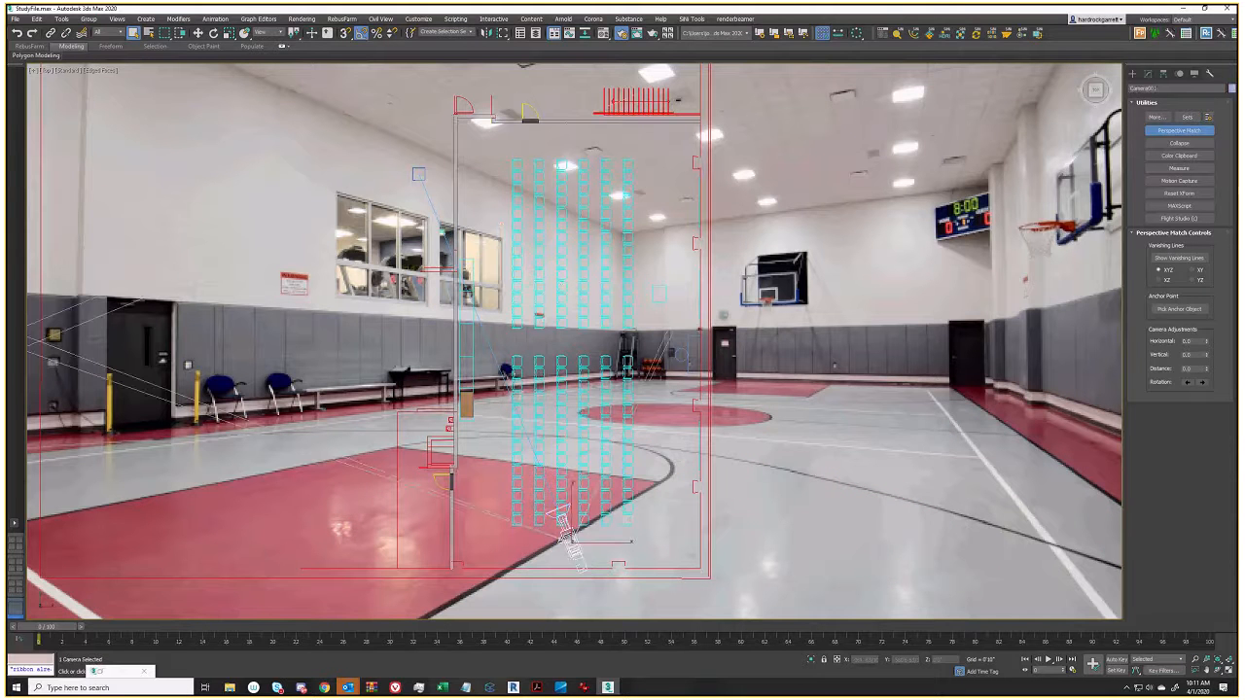
Change Camera001's type from Target Camera to Free Camera and return to the camera view
left_click(1148, 74)
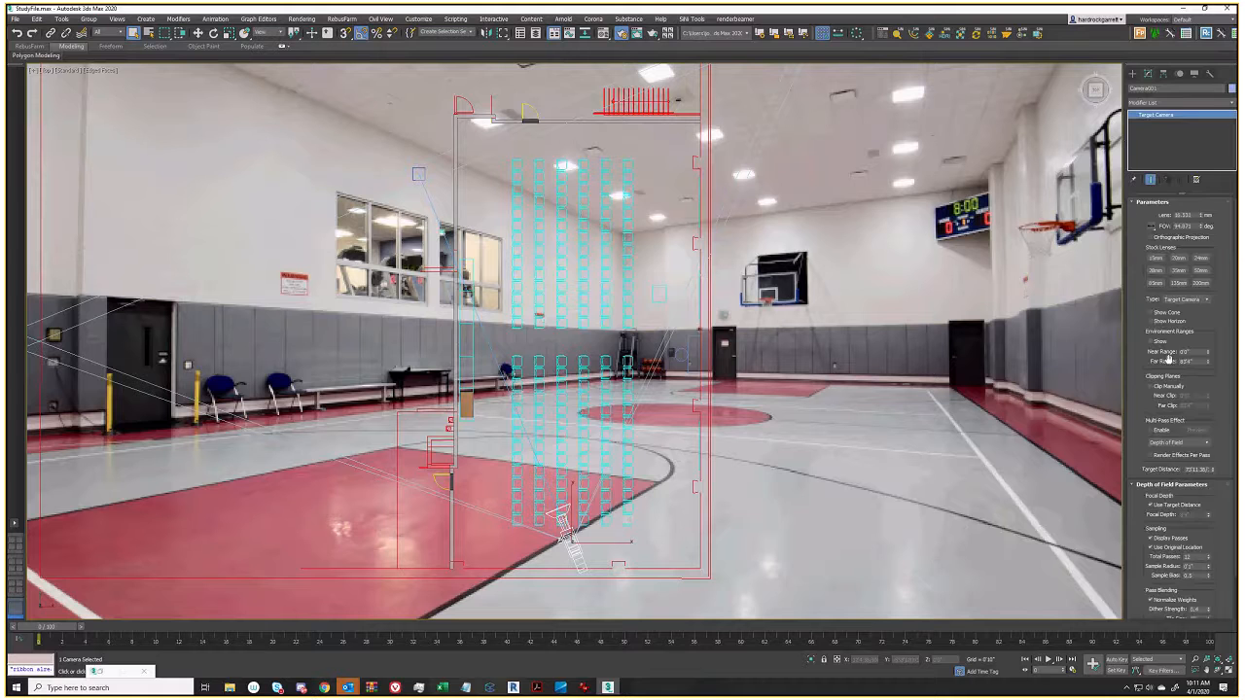
scroll(1223, 334, "down", 1)
left_click(1182, 280)
left_click(1179, 289)
middle_click_drag(576, 536, 594, 551)
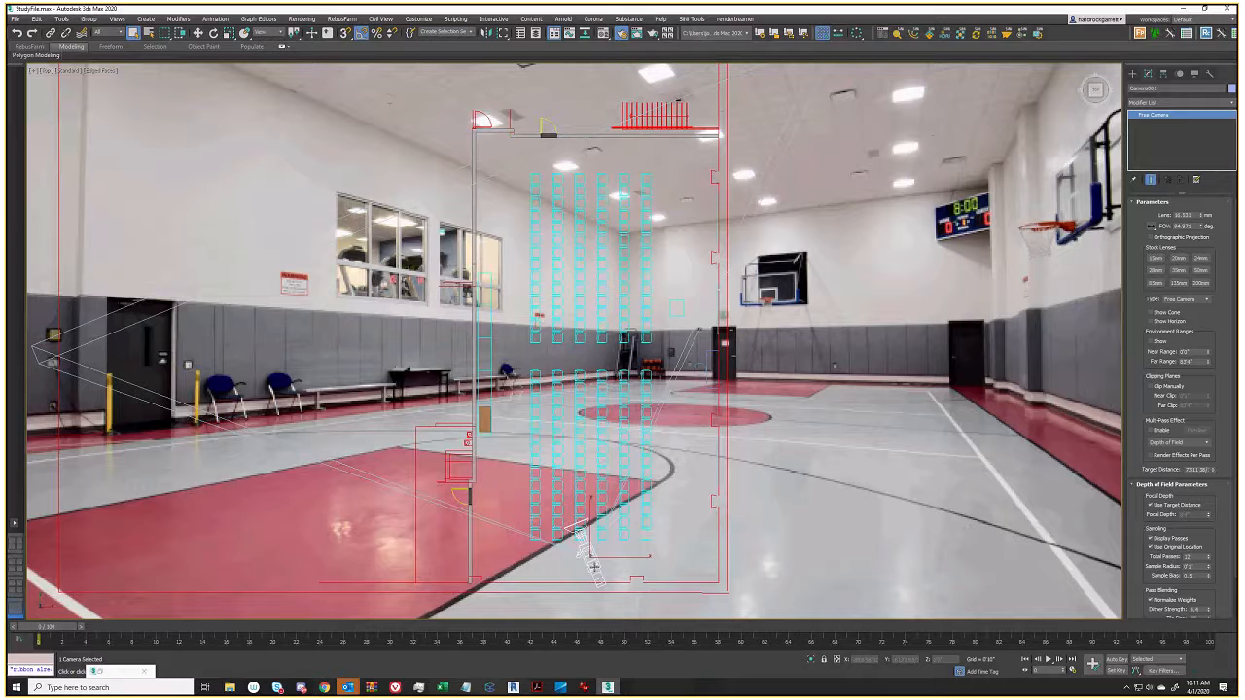
key("c")
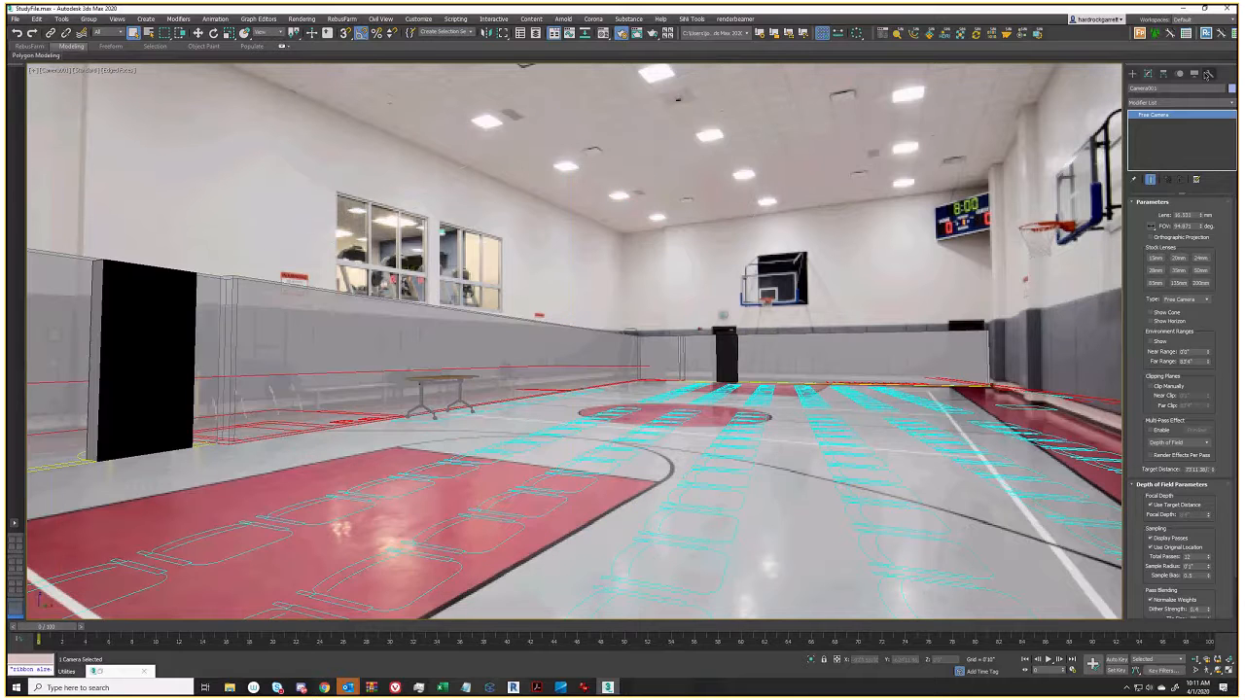
Show Perspective Match's vanishing lines and stretch a vertical line along the left wall edge
left_click(1210, 74)
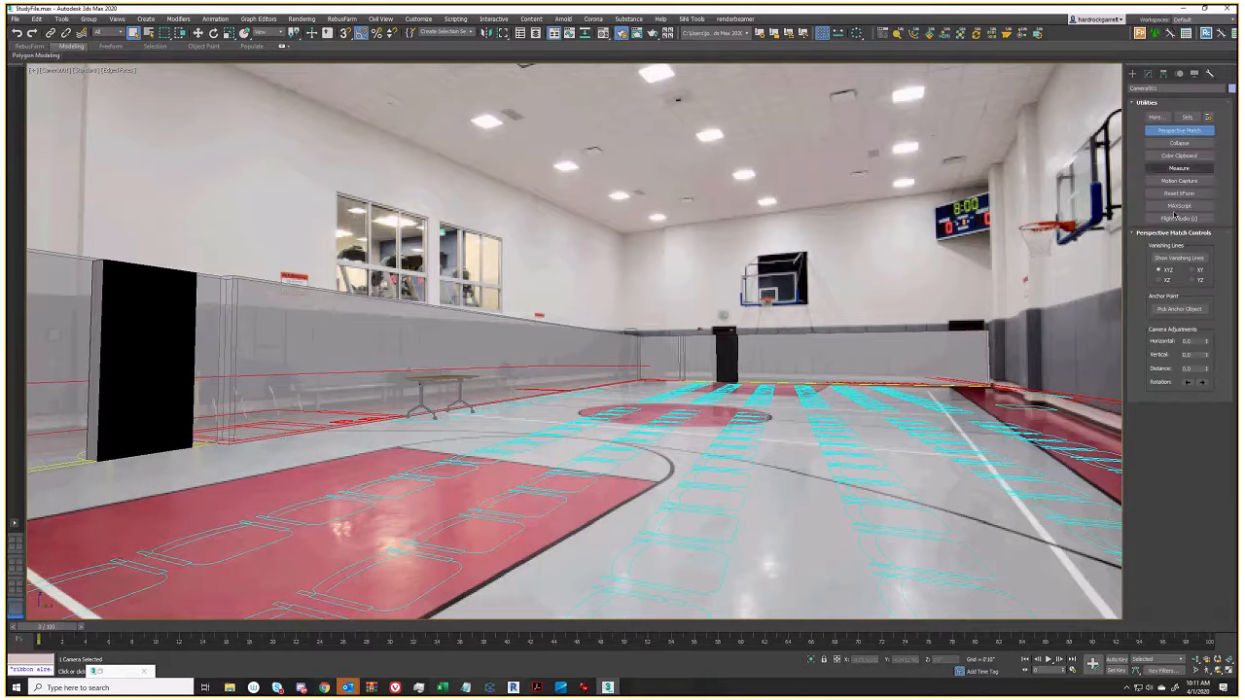
left_click(1180, 259)
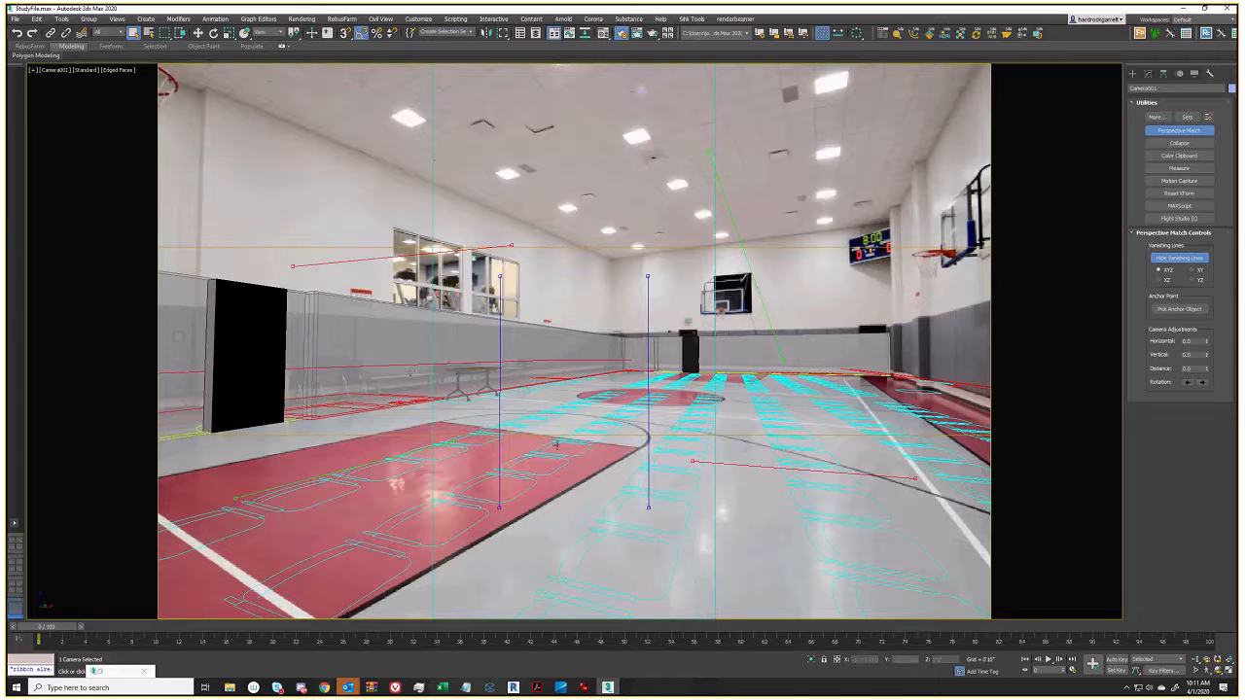
left_click_drag(499, 395, 200, 229)
left_click_drag(196, 341, 195, 375)
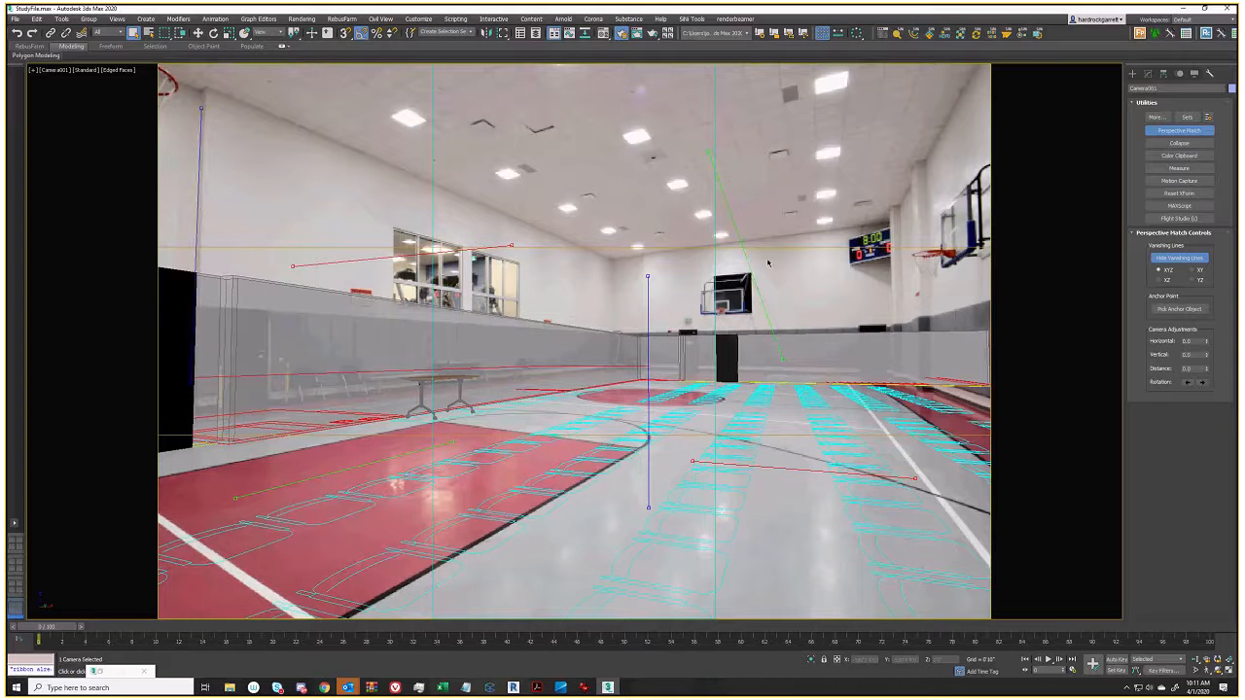
Drag the other vertical vanishing line onto the right wall corner and fine-tune its endpoints
left_click_drag(645, 317, 930, 389)
left_click_drag(926, 161, 926, 158)
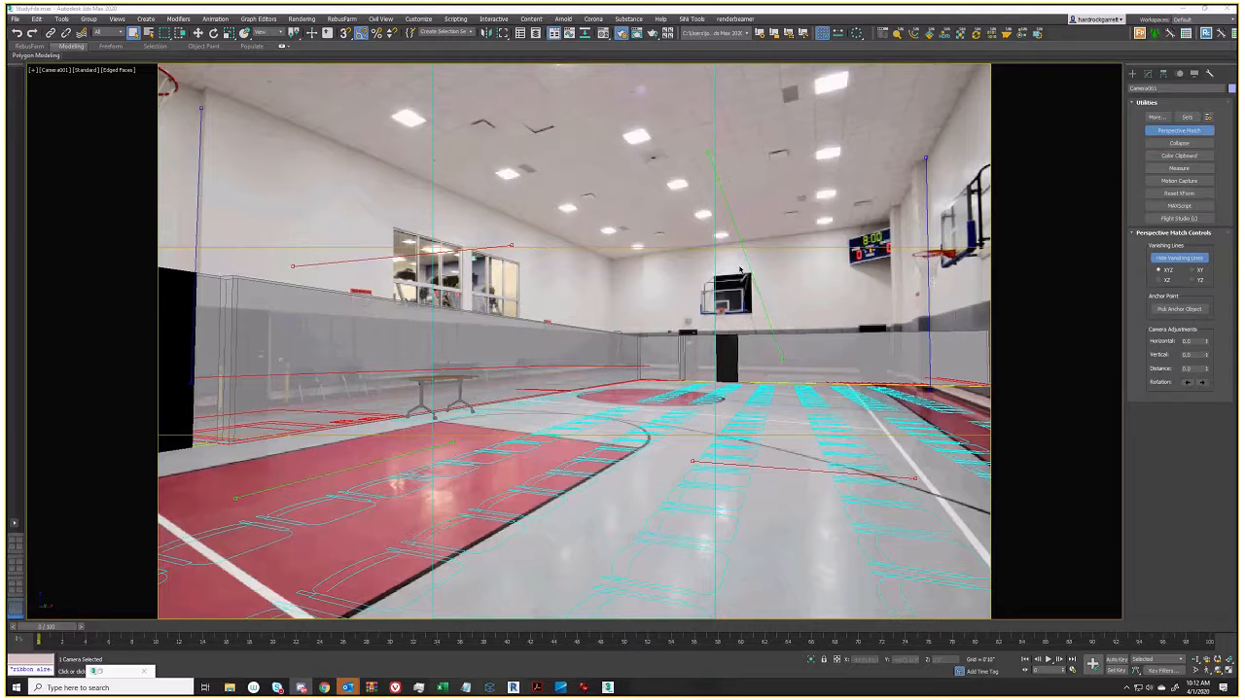
Undo a misplaced line move, raise the floor line, and realign the right vertical vanishing line
left_click(738, 235)
left_click_drag(392, 257, 392, 172)
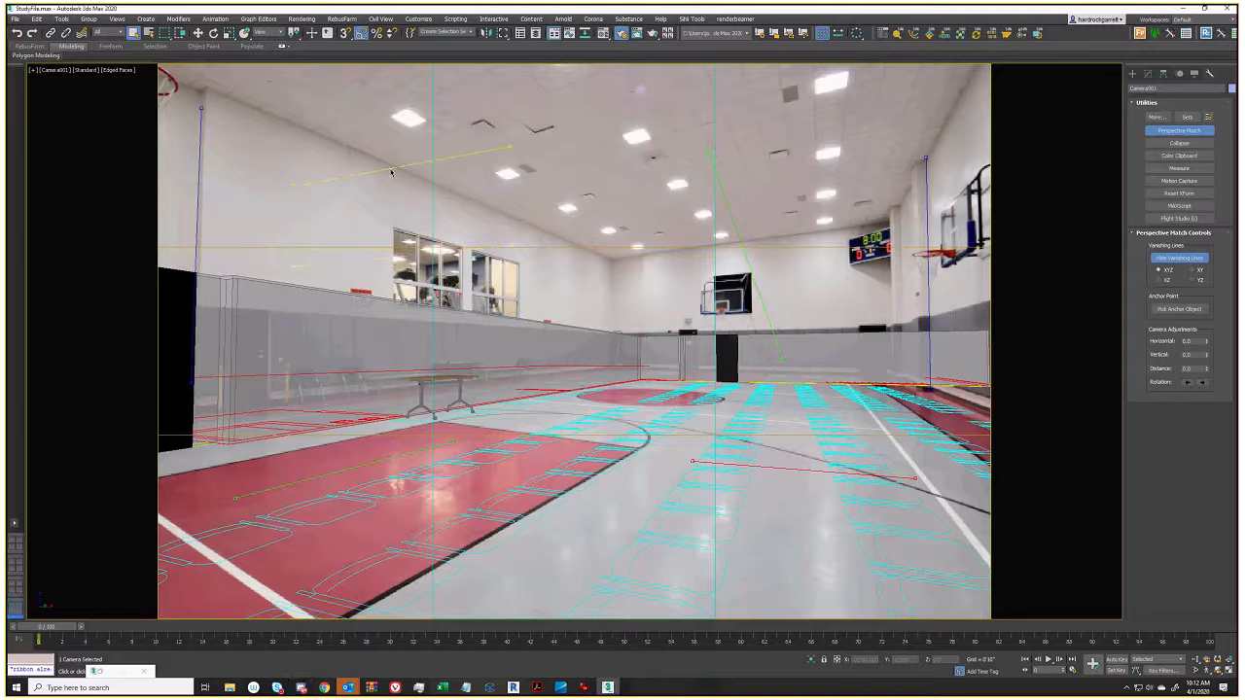
key("ctrl+z")
left_click_drag(327, 485, 298, 451)
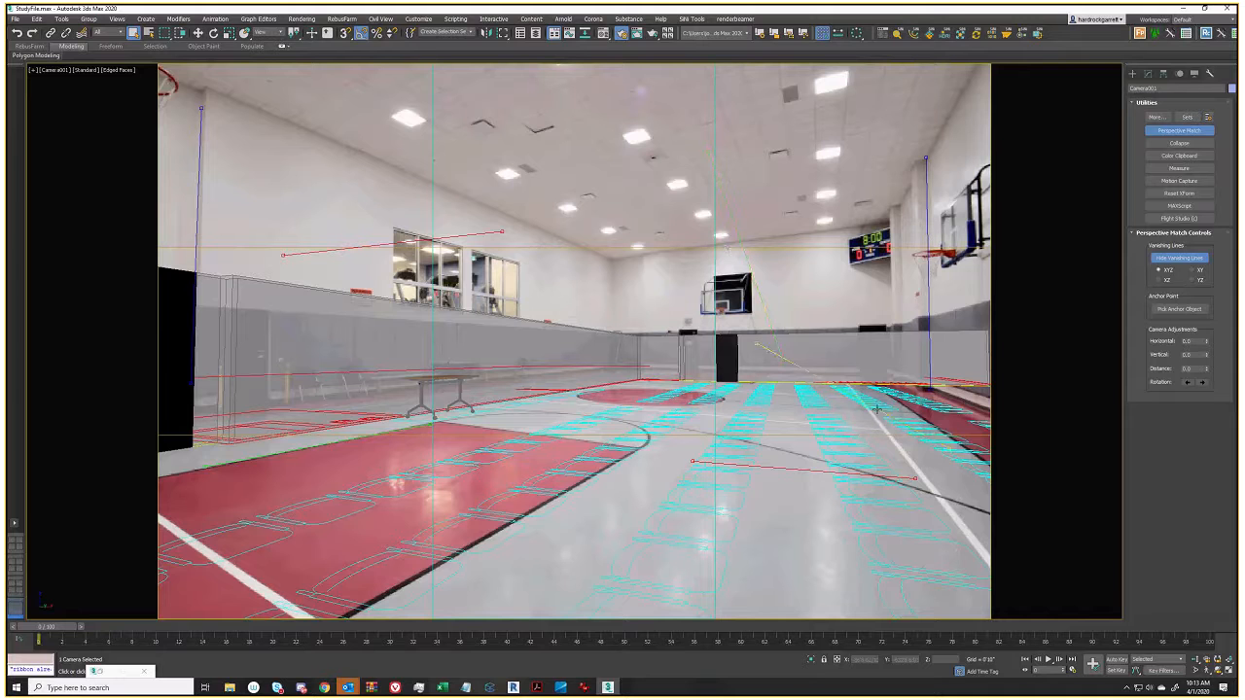
left_click_drag(742, 246, 845, 337)
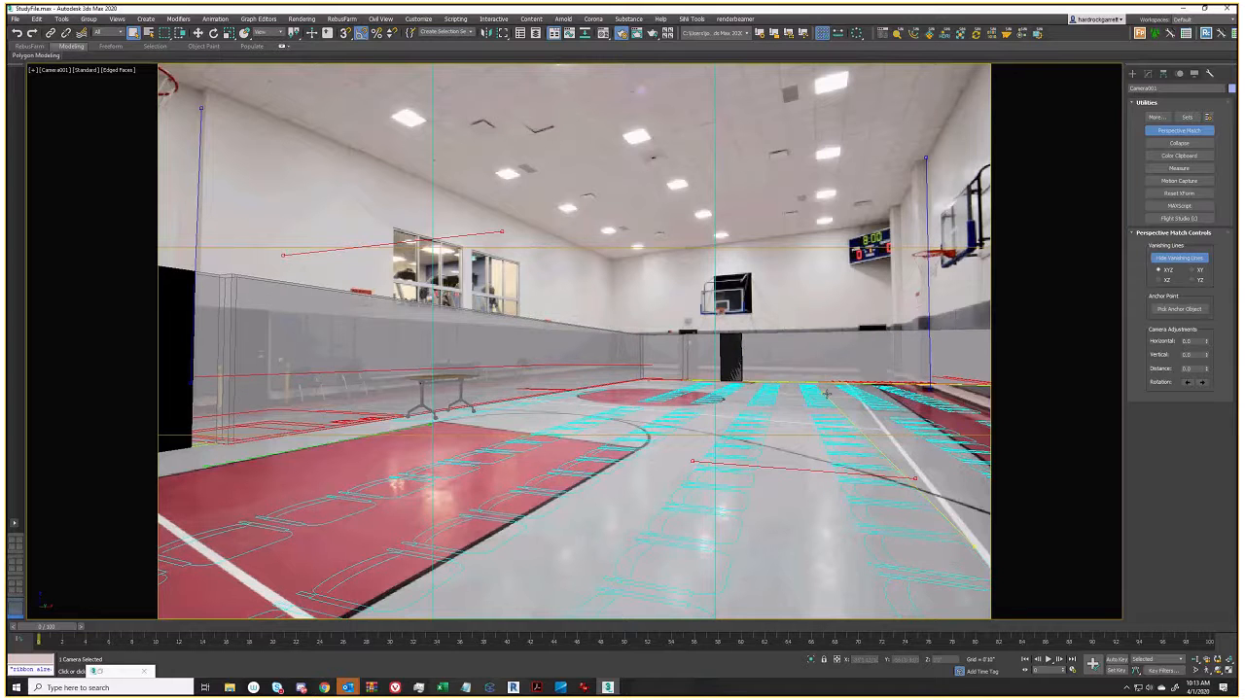
left_click_drag(826, 393, 865, 407)
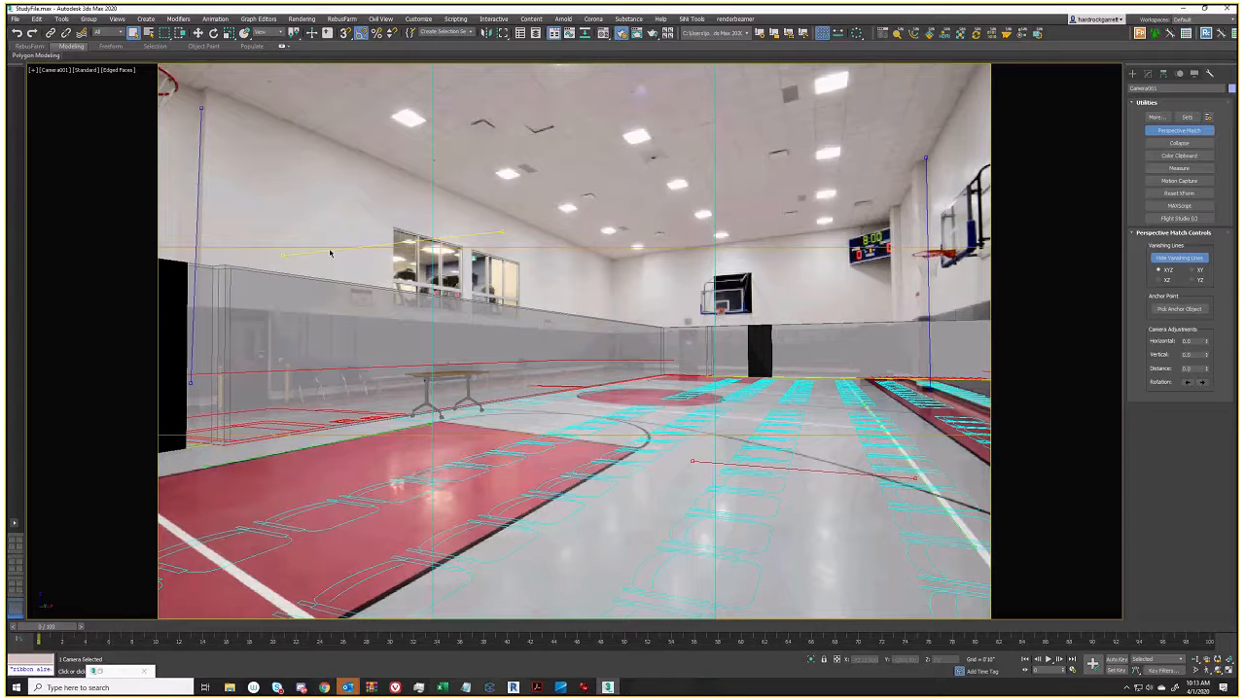
Place the red horizontal lines along the back wall top and court floor lines, then bring up Discord
left_click_drag(329, 254, 663, 261)
left_click_drag(834, 243, 835, 233)
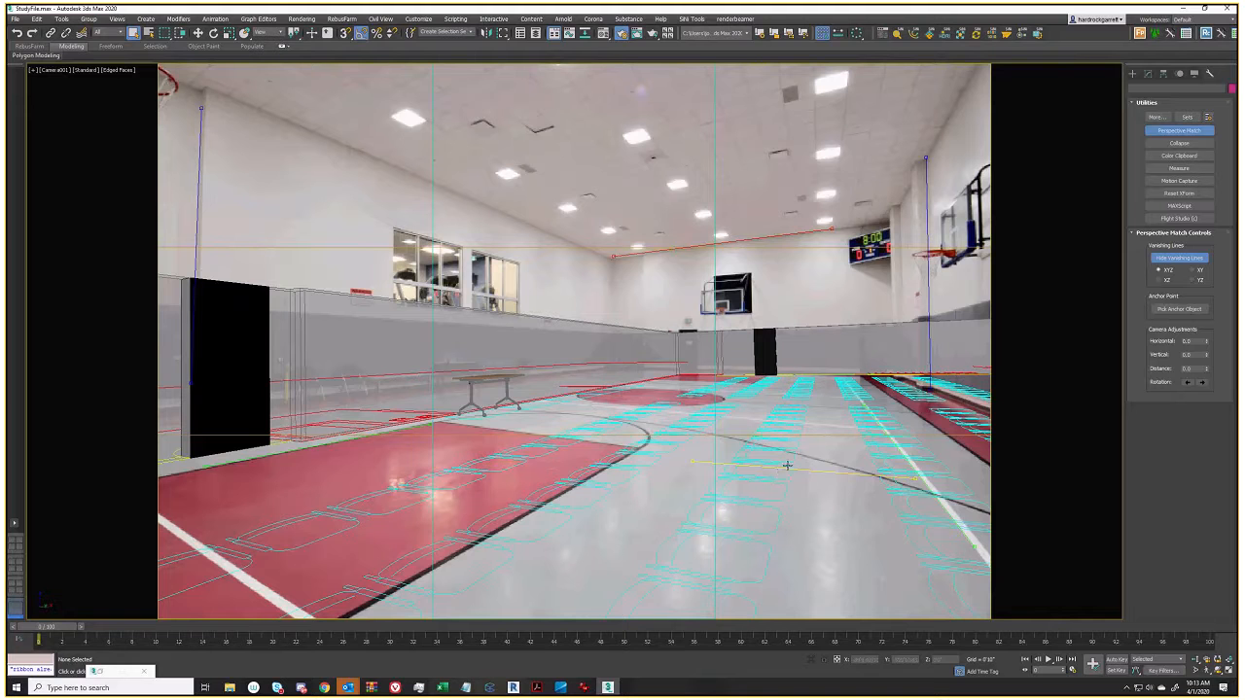
left_click_drag(808, 472, 306, 543)
left_click_drag(394, 560, 303, 613)
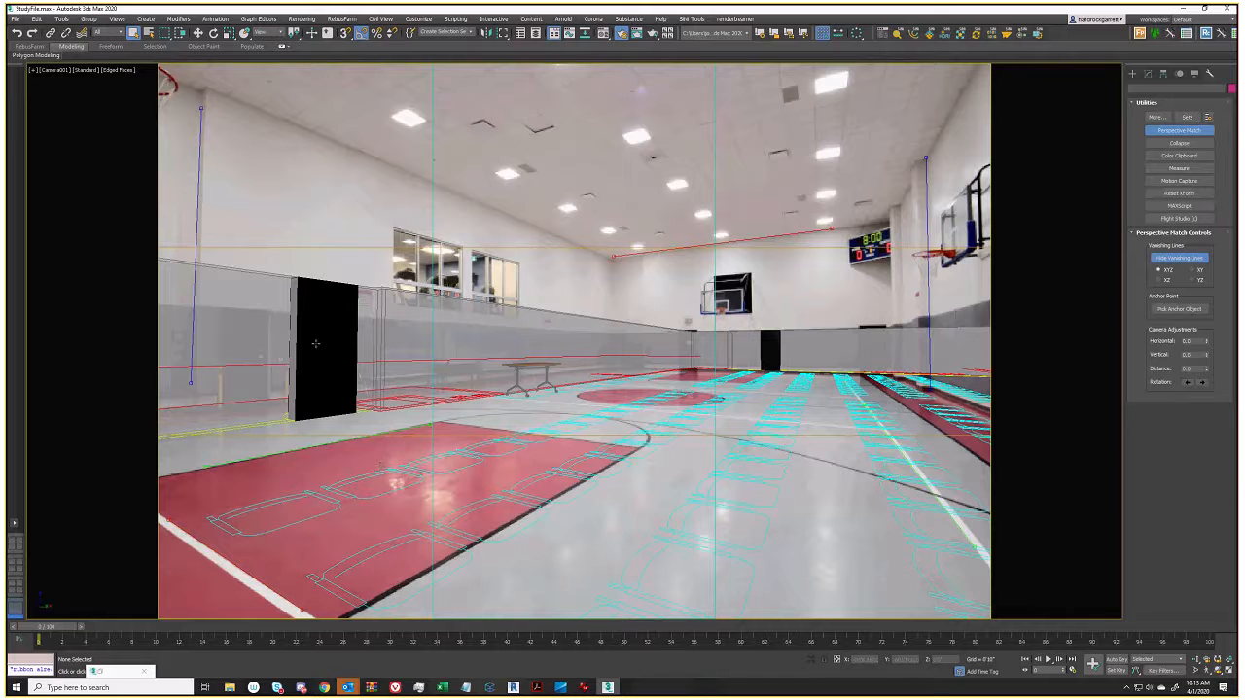
left_click_drag(614, 257, 617, 261)
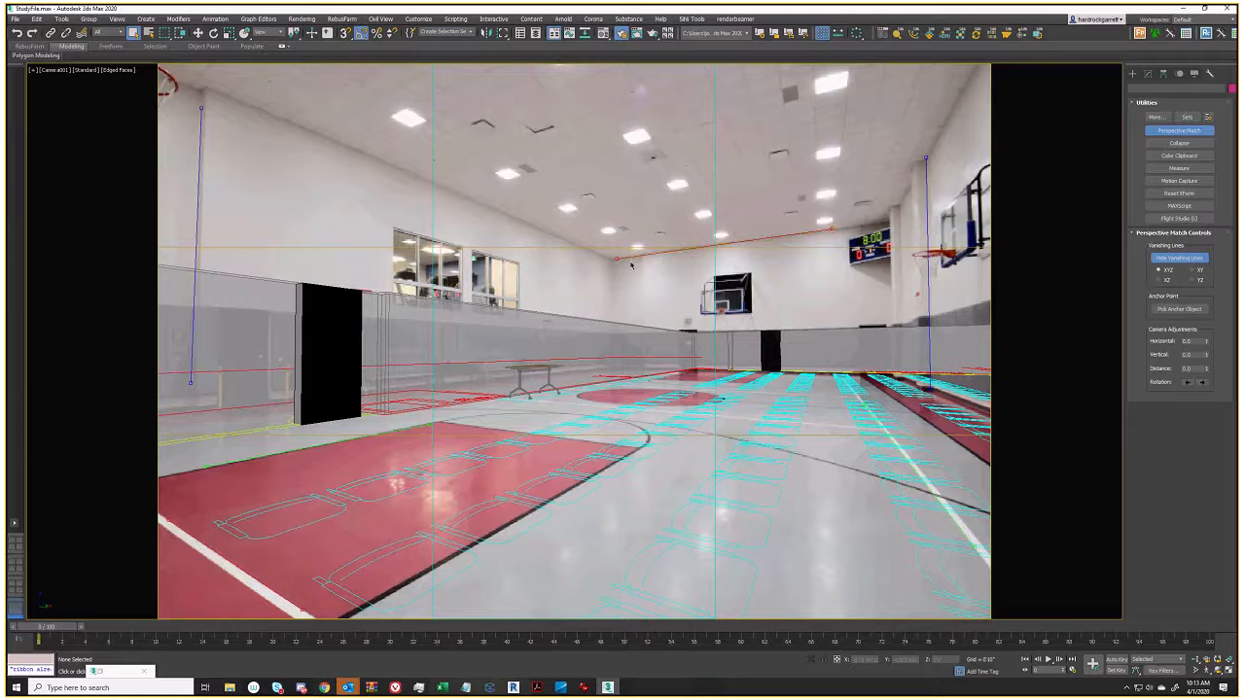
left_click_drag(255, 575, 172, 525)
left_click_drag(236, 568, 642, 501)
left_click_drag(7, 219, 695, 112)
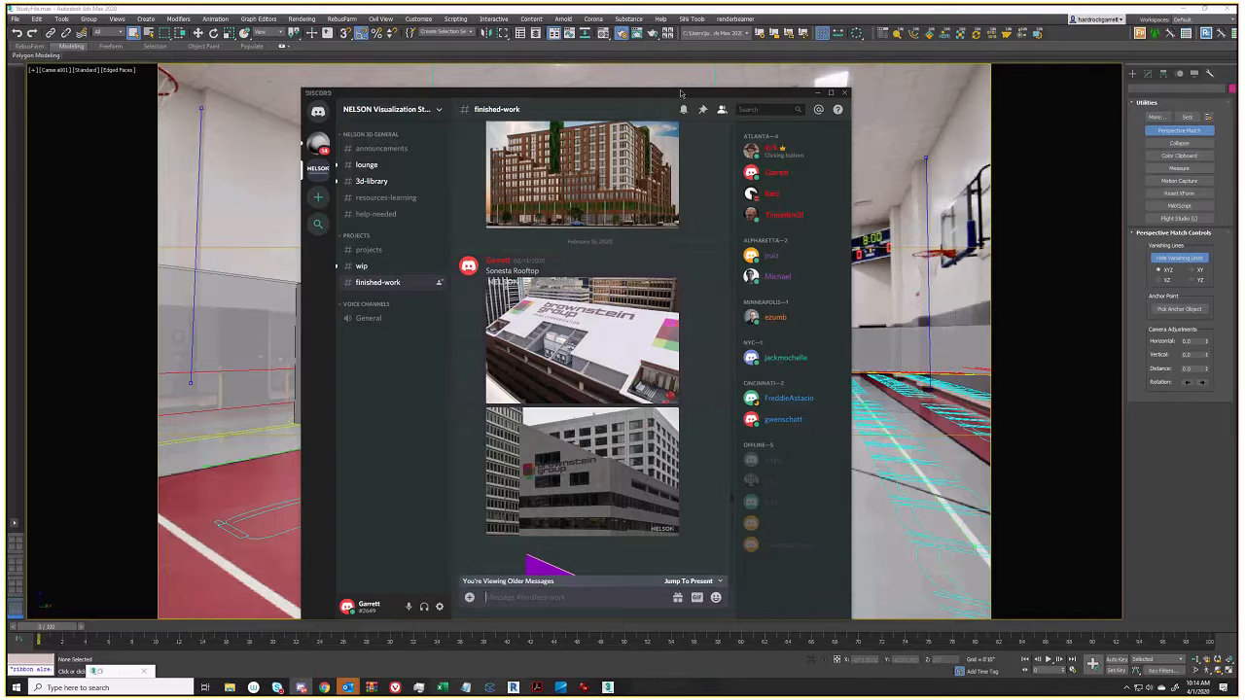
Minimize the Discord window
left_click(818, 93)
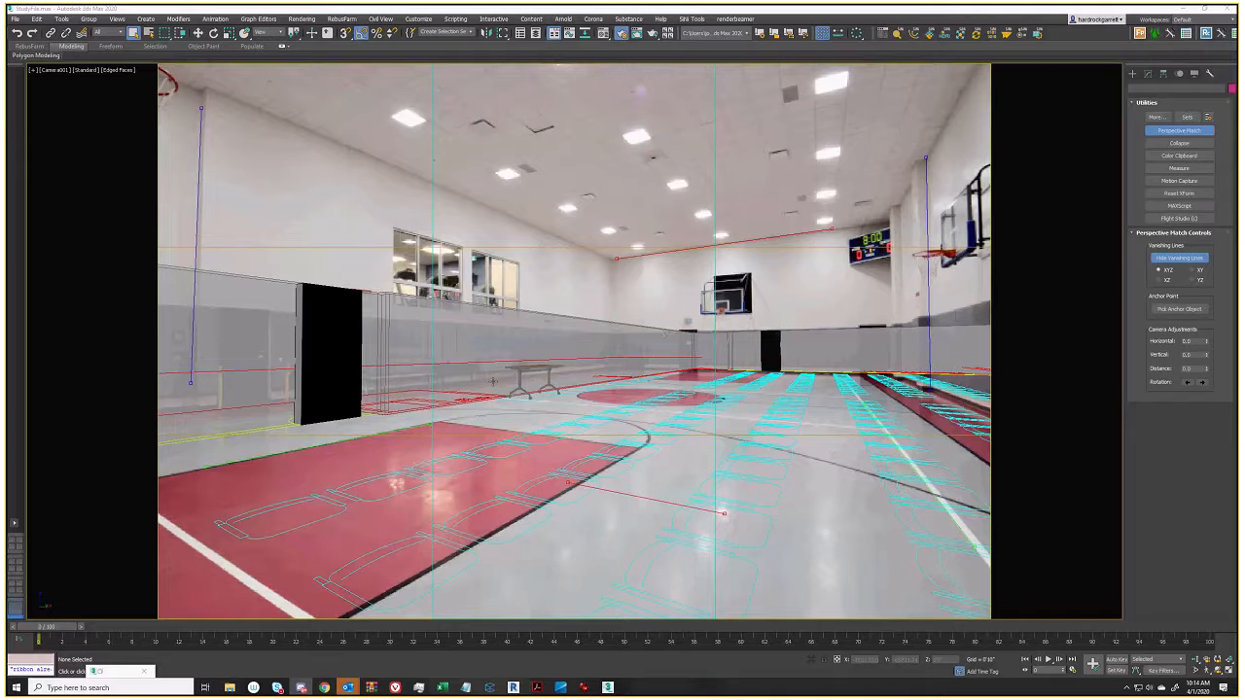
Adjust the floor vanishing line's endpoint, select the black box, and exit Perspective Match via the Create panel
left_click(551, 348)
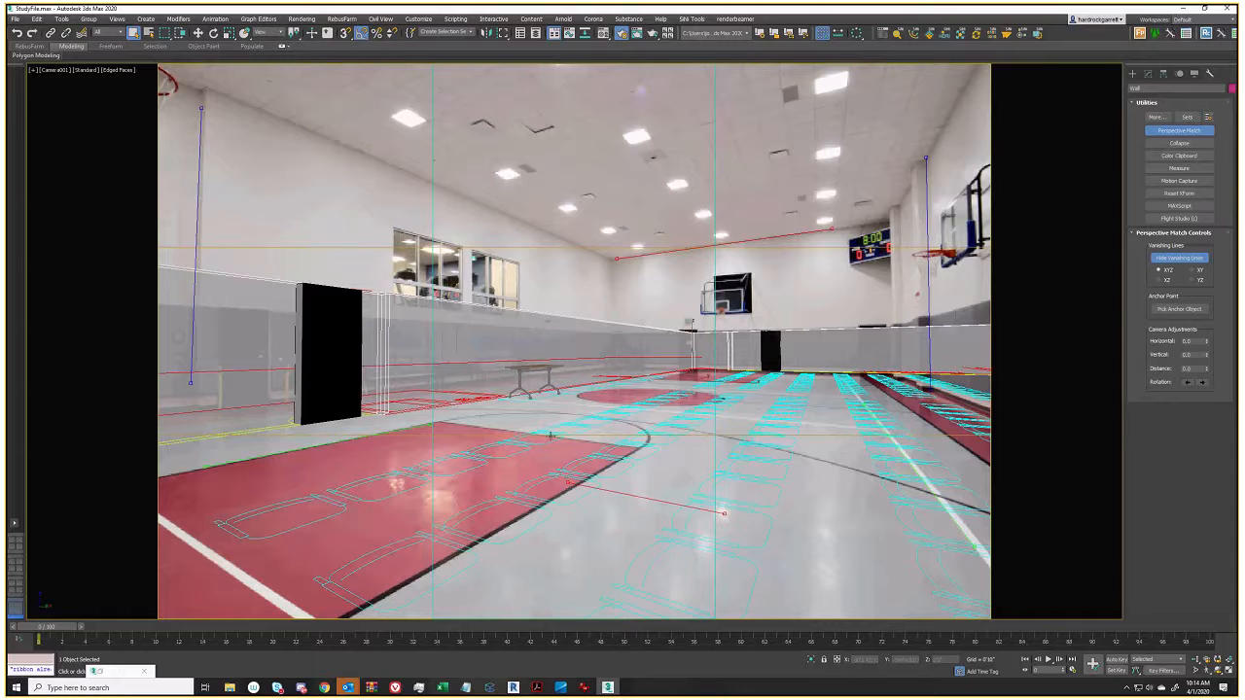
left_click_drag(682, 509, 724, 513)
left_click(317, 318)
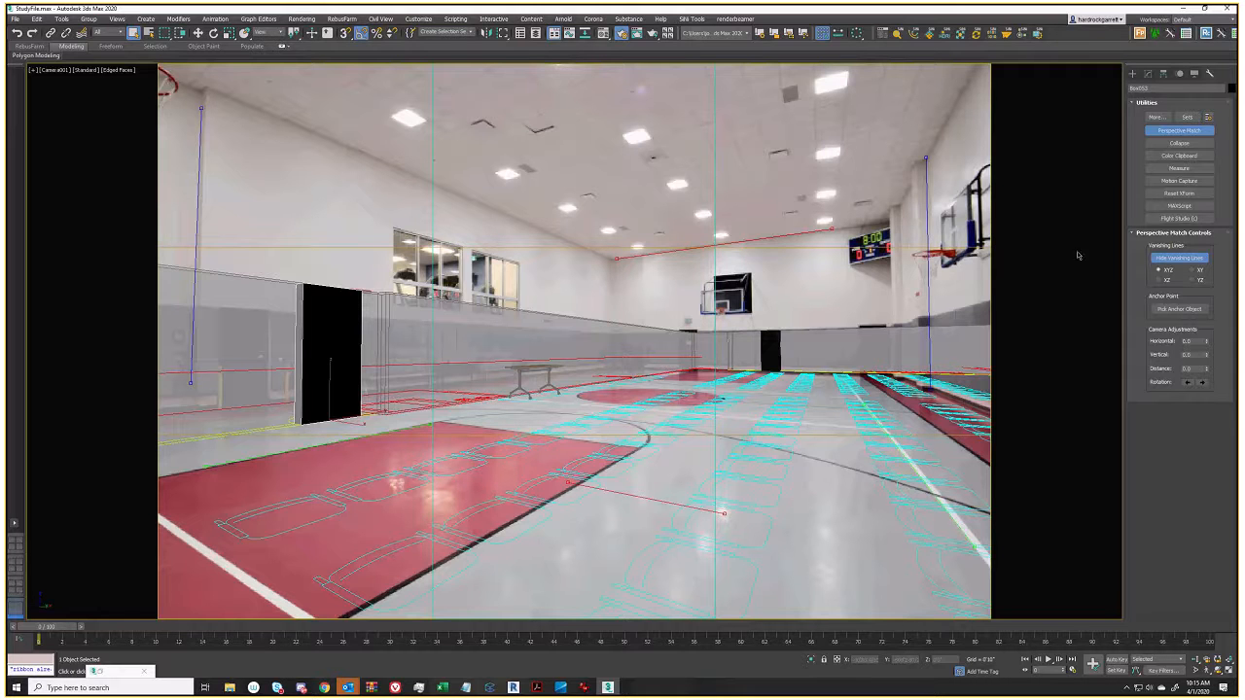
left_click(1133, 73)
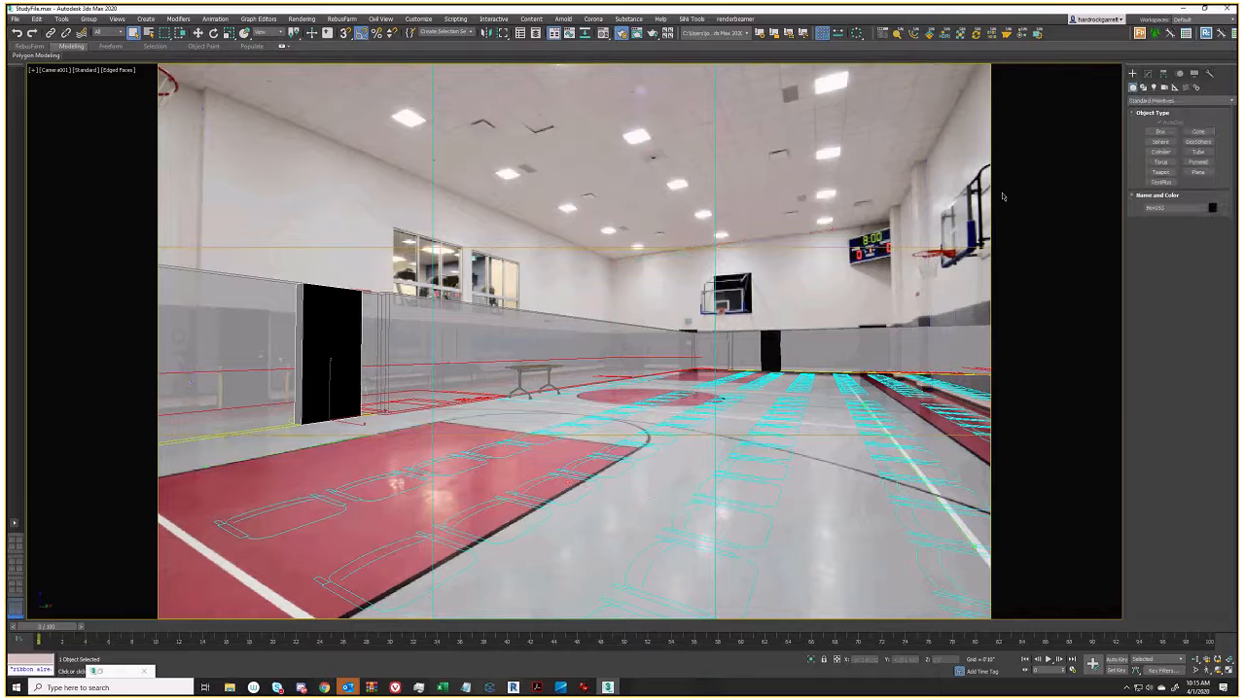
Create a Dummy helper on the court floor
left_click(1162, 132)
left_click(1175, 87)
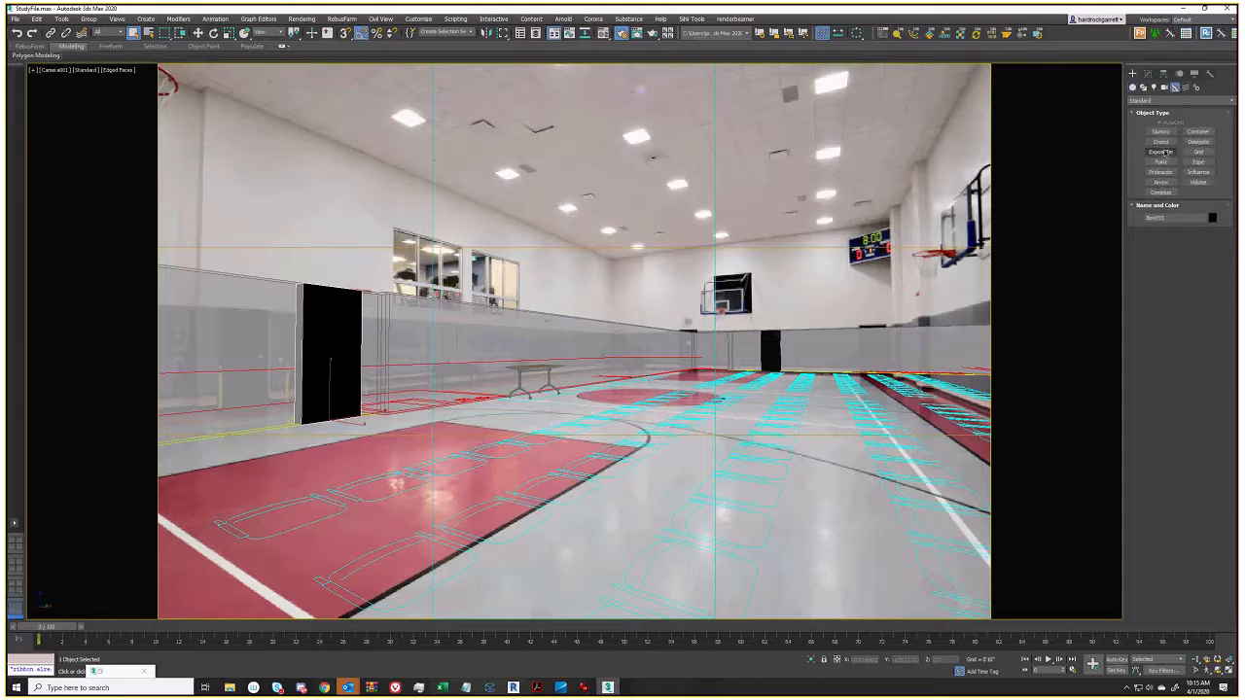
left_click(1160, 132)
left_click_drag(453, 418, 463, 426)
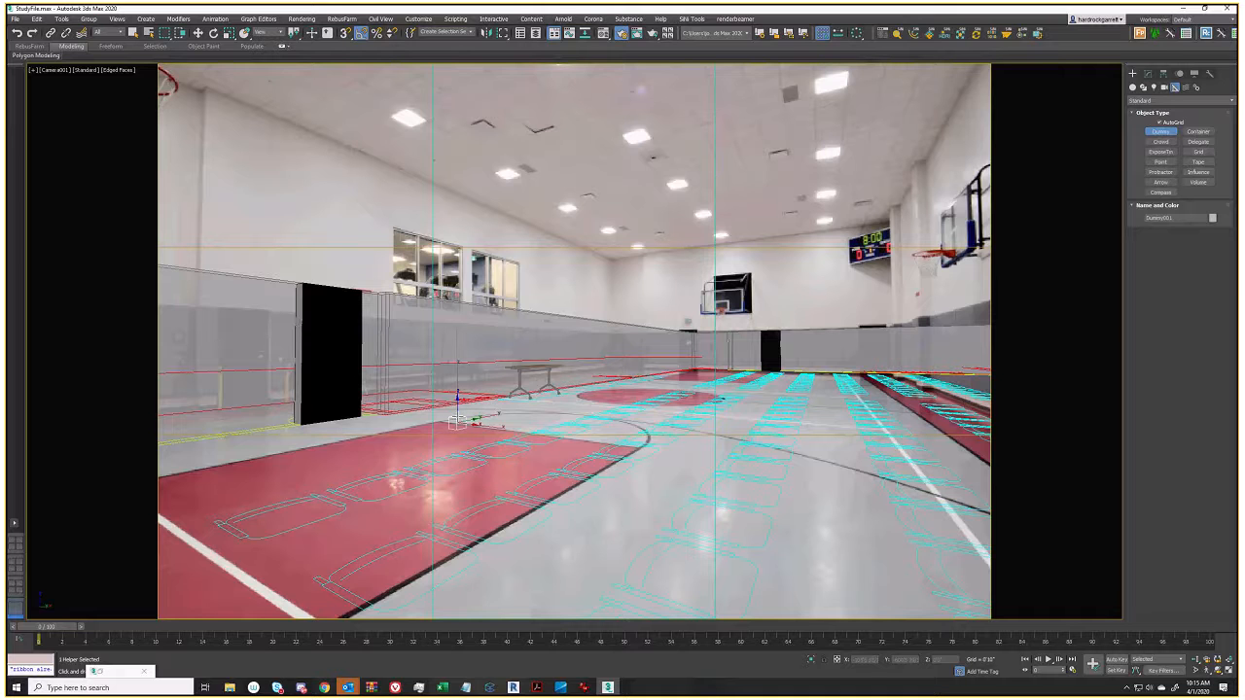
mouse_move(463, 421)
left_mouse_down()
mouse_move(474, 425)
mouse_move(465, 421)
left_mouse_up()
right_click(465, 421)
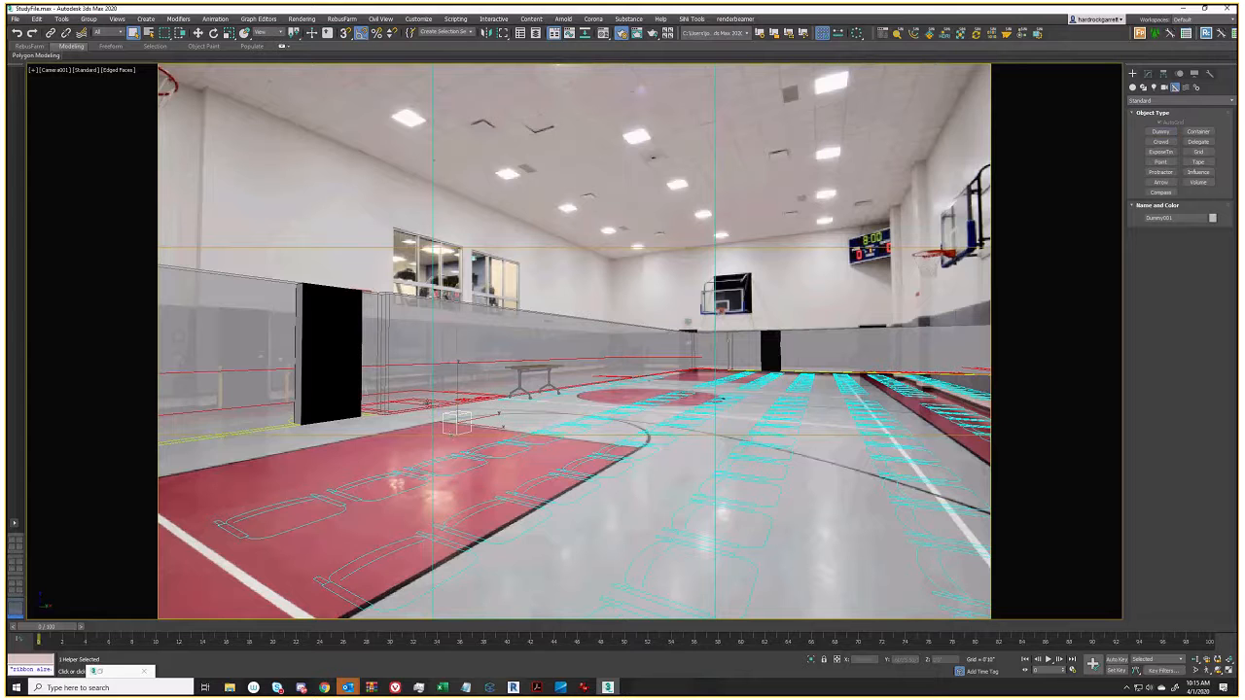
Isolate the helper and black door by hiding unselected objects, then switch to Perspective view
left_click(337, 331, "ctrl")
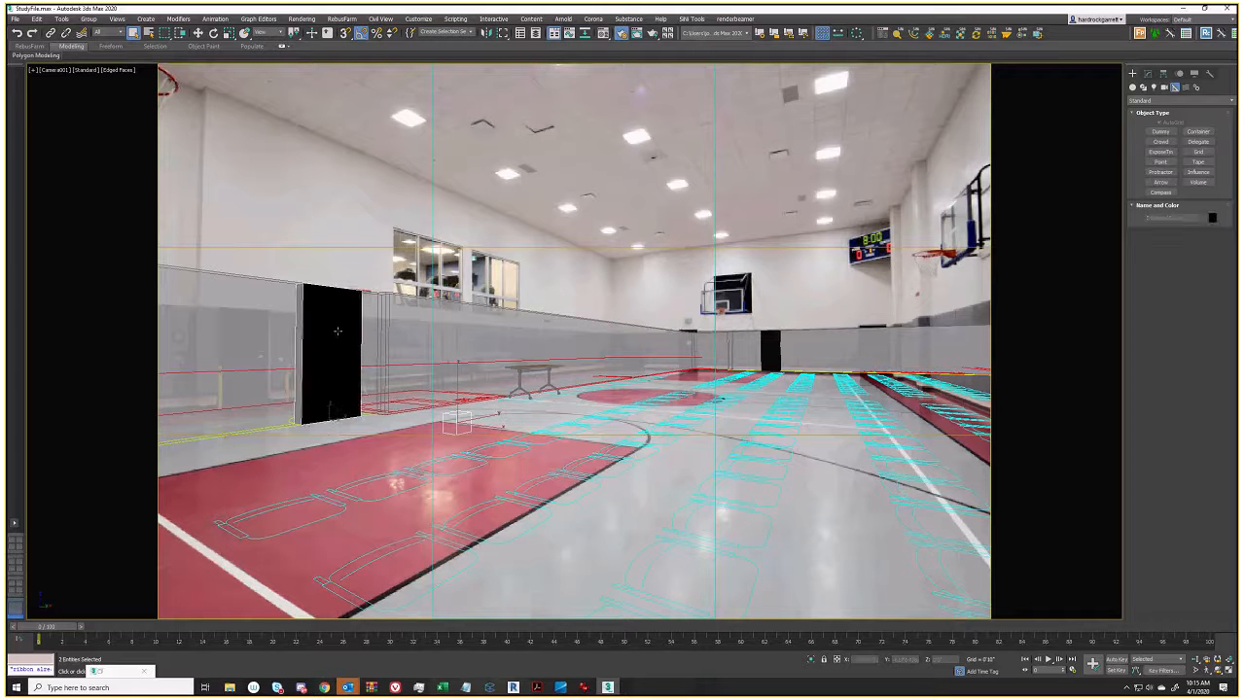
right_click(338, 331)
left_click(382, 250)
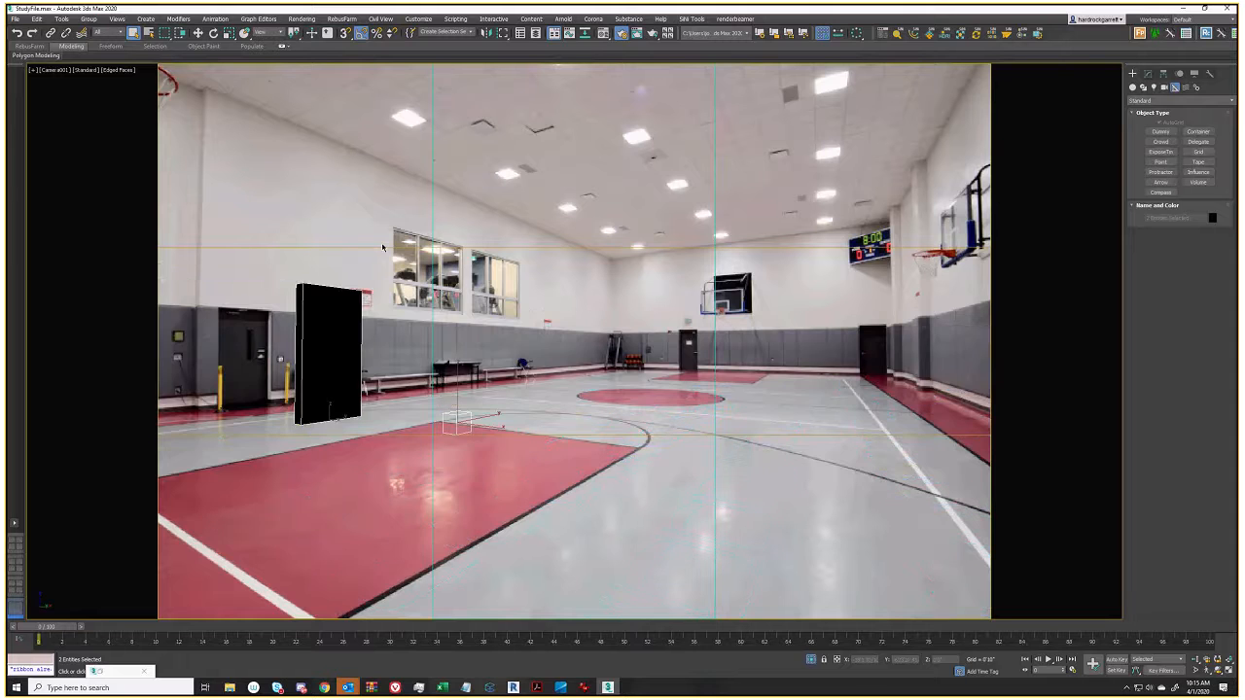
key("p")
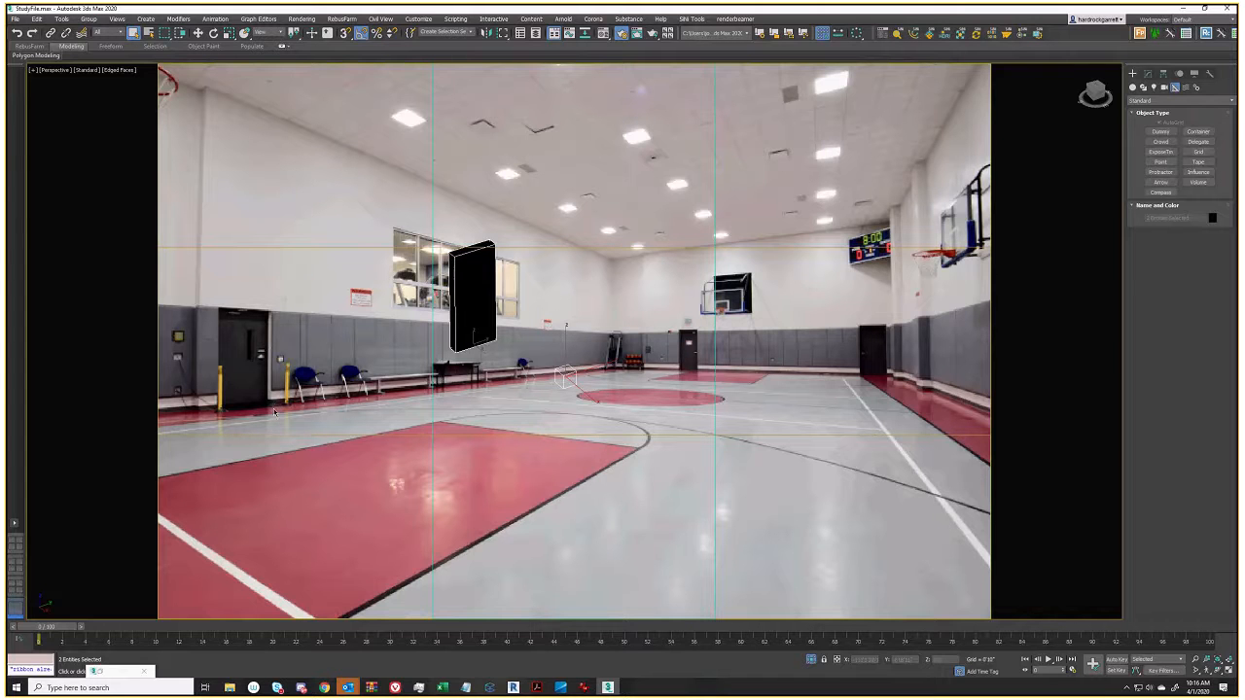
With vertex snapping on, move the Dummy helper onto the black panel's bottom corner
right_click(617, 387)
left_click(588, 386)
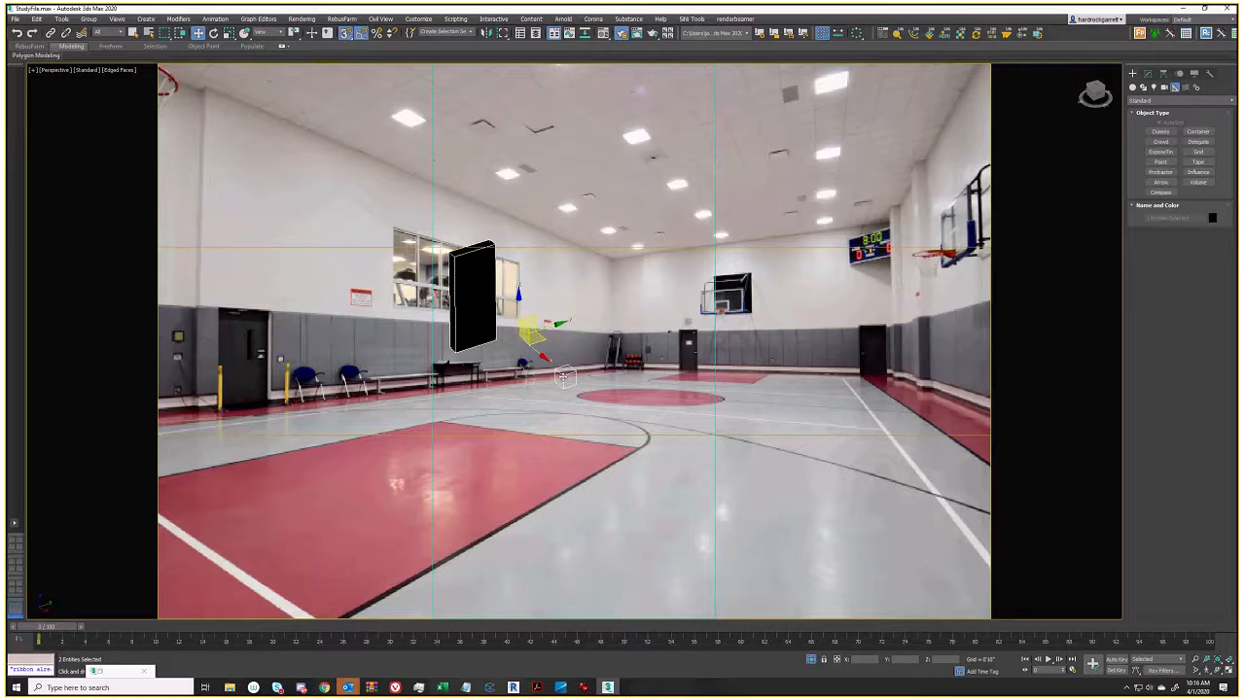
left_click(565, 378)
left_click(345, 35)
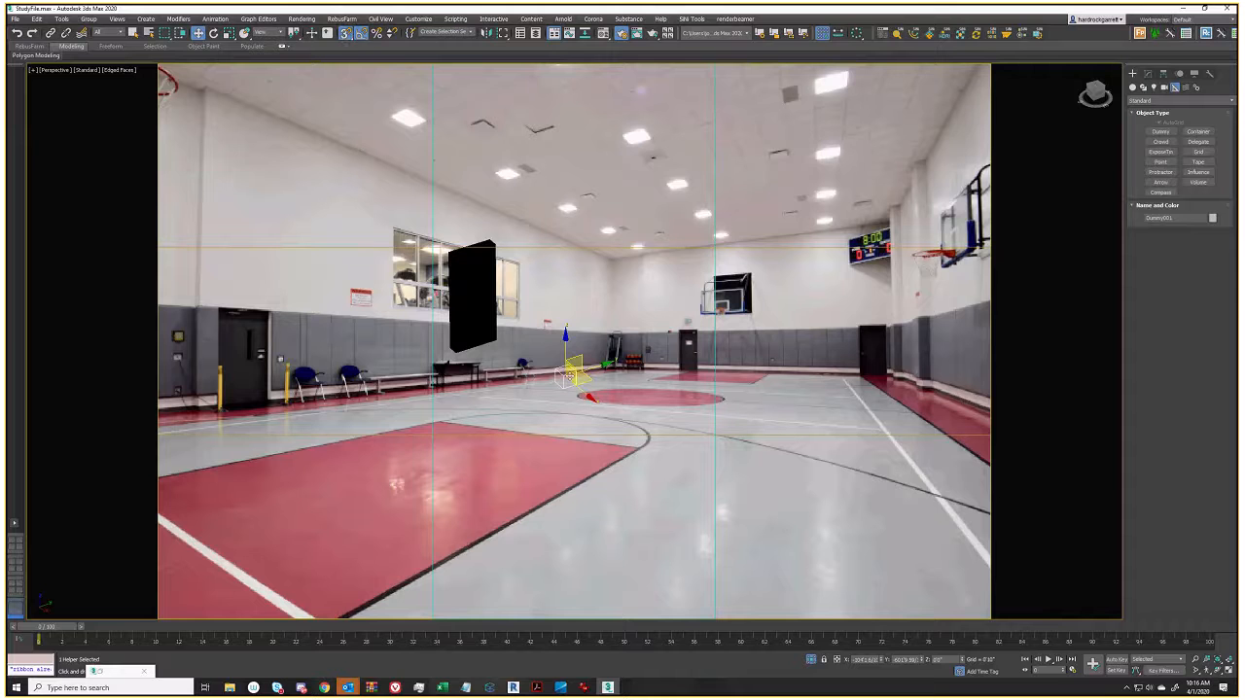
left_click_drag(568, 375, 499, 346)
scroll(499, 346, "up", 5)
middle_click_drag(498, 345, 409, 384, "alt")
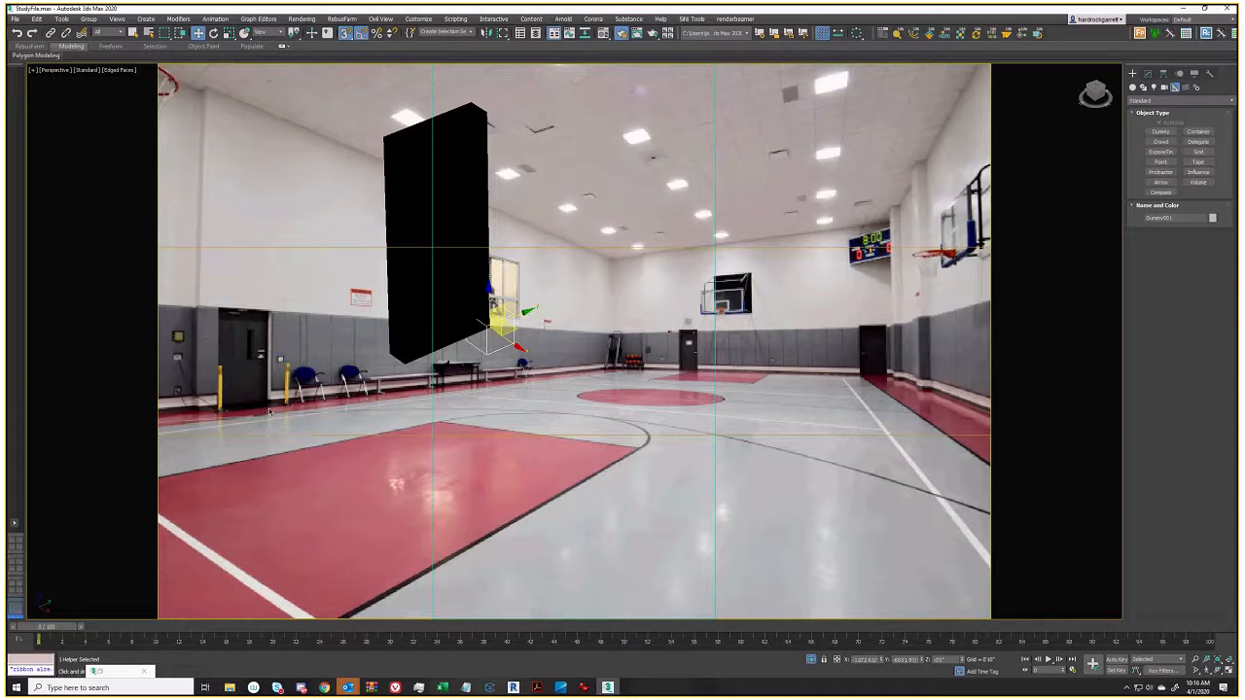
In Camera001 view, pick Dummy001 as Perspective Match's anchor, then unhide the walls and chair rows
key("c")
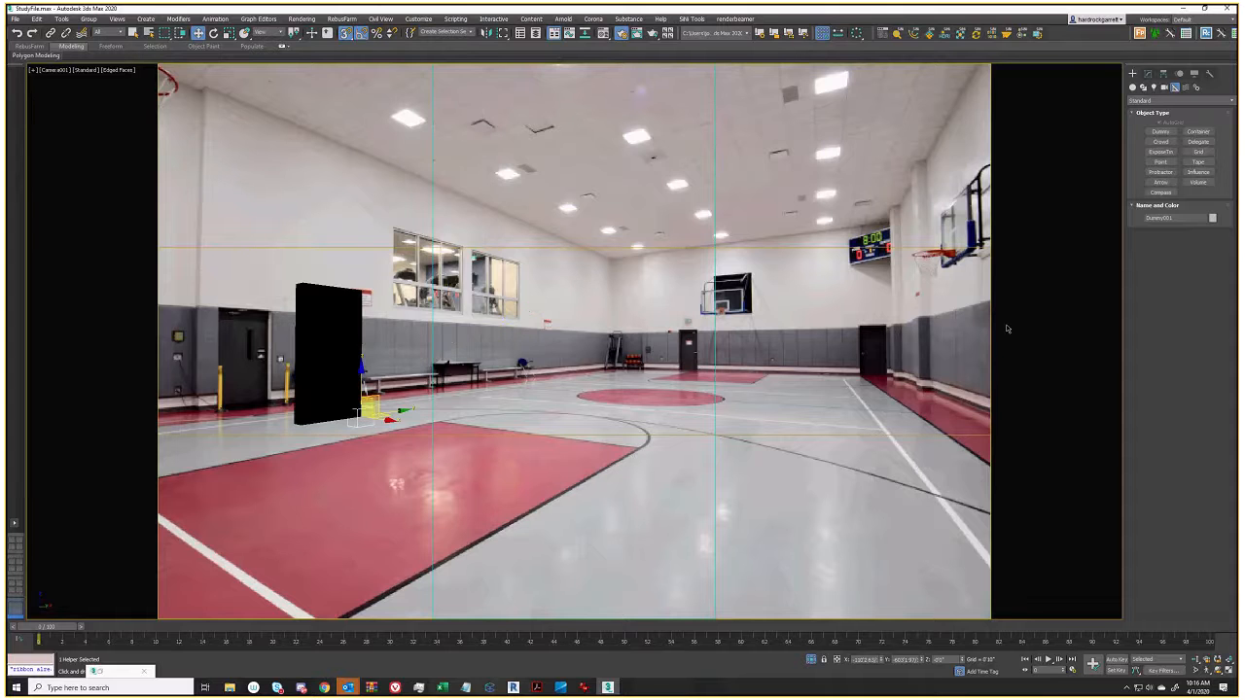
left_click(1209, 74)
left_click(1206, 130)
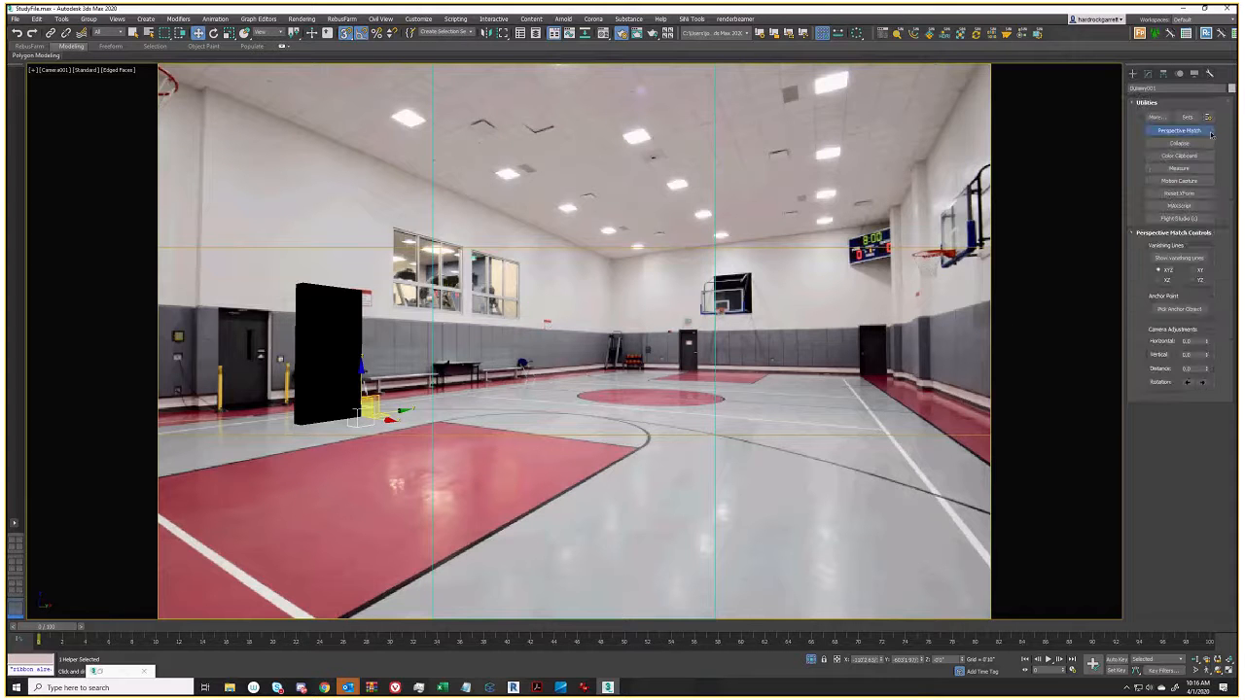
left_click(1179, 309)
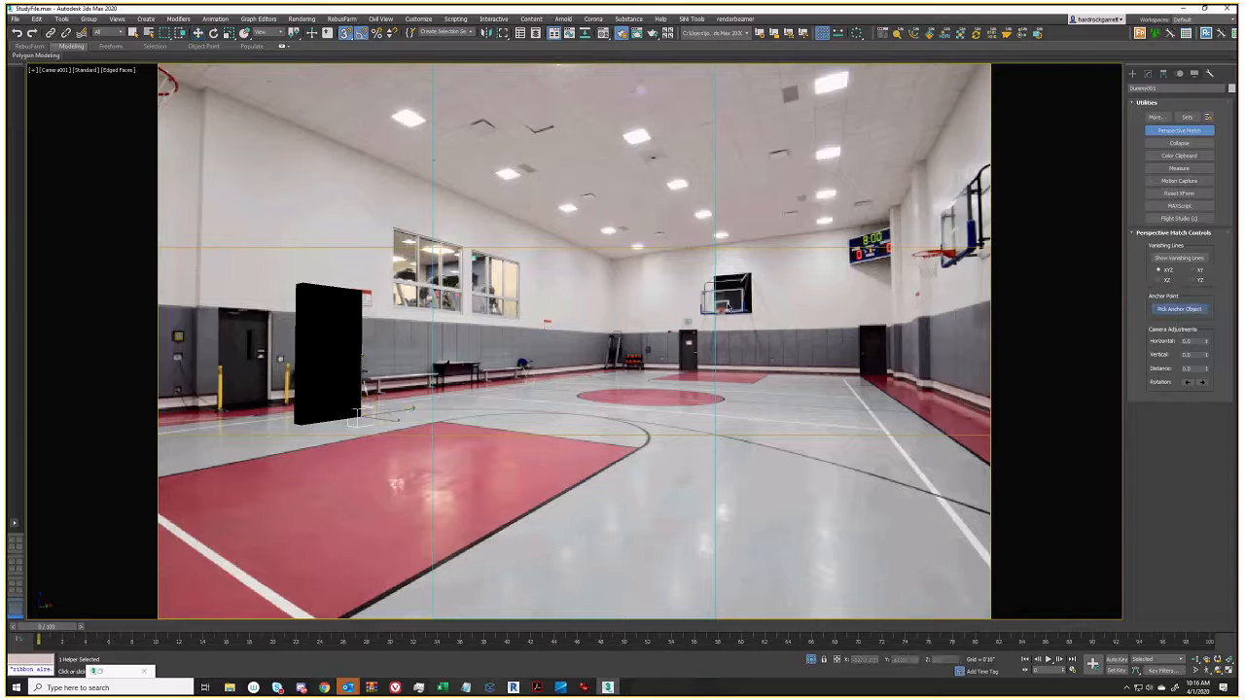
left_click(369, 425)
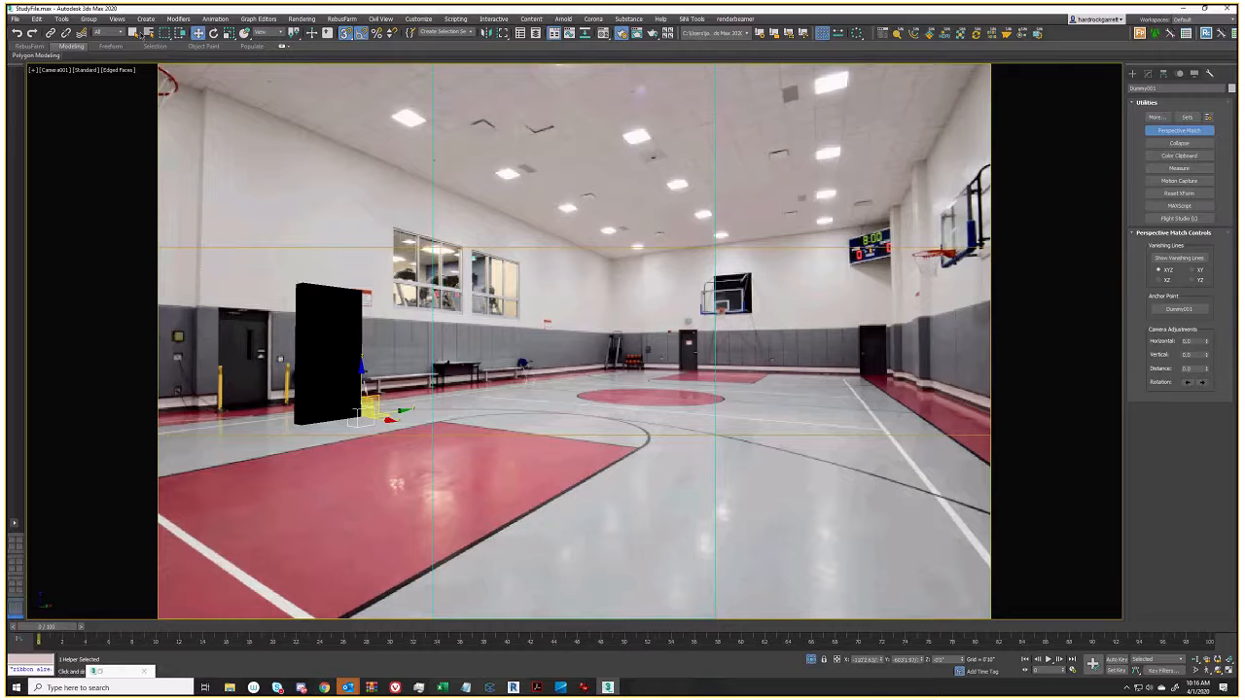
left_click(134, 32)
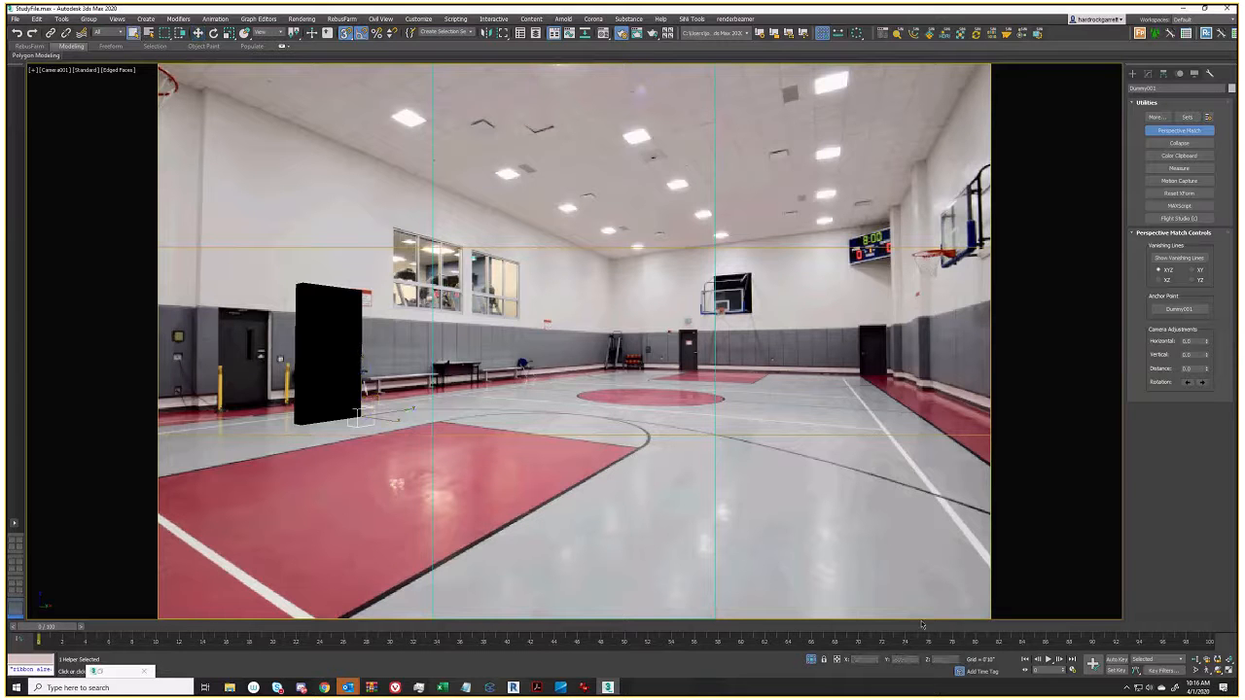
left_click(811, 659)
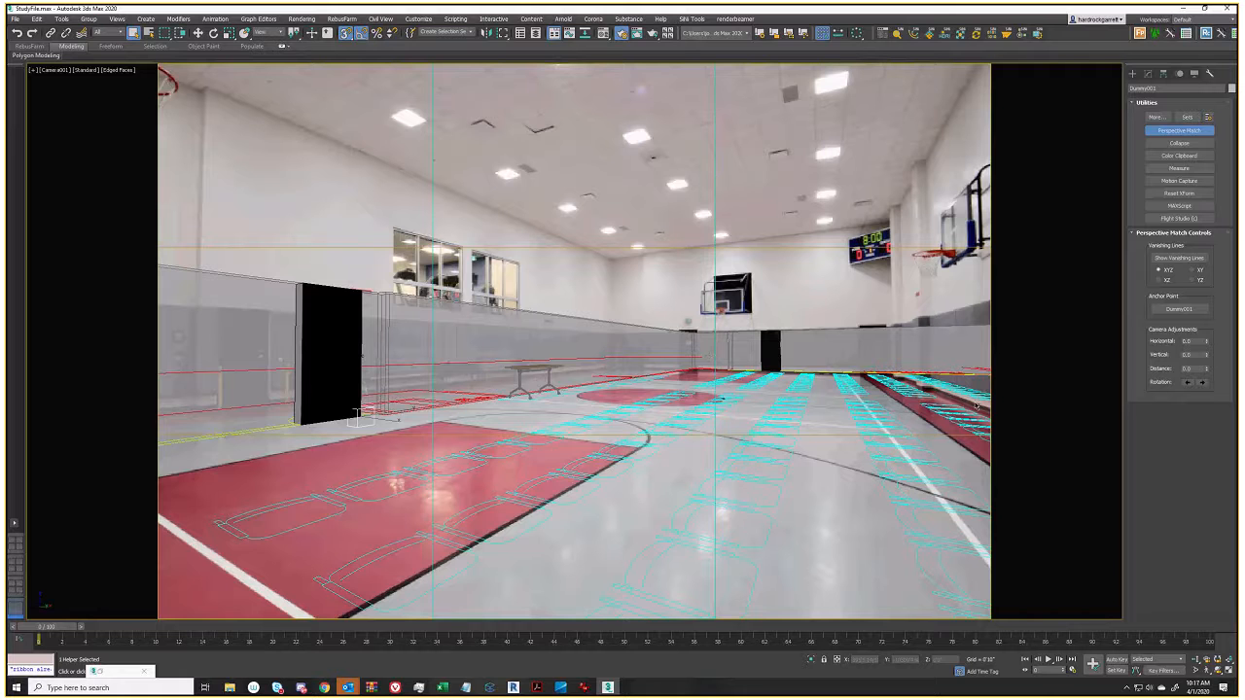
Shift the Perspective Match horizontally and vertically, briefly isolating the helper to adjust the offset
left_click_drag(1207, 342, 1151, 377)
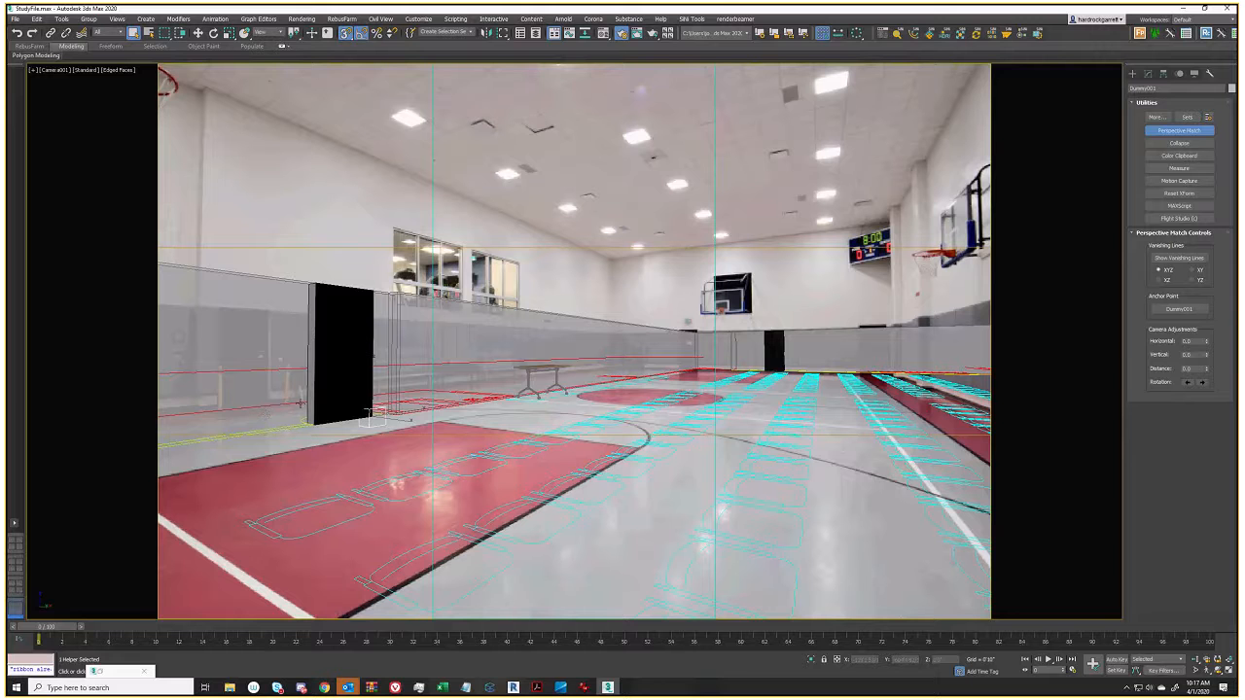
left_click_drag(1206, 341, 1003, 669)
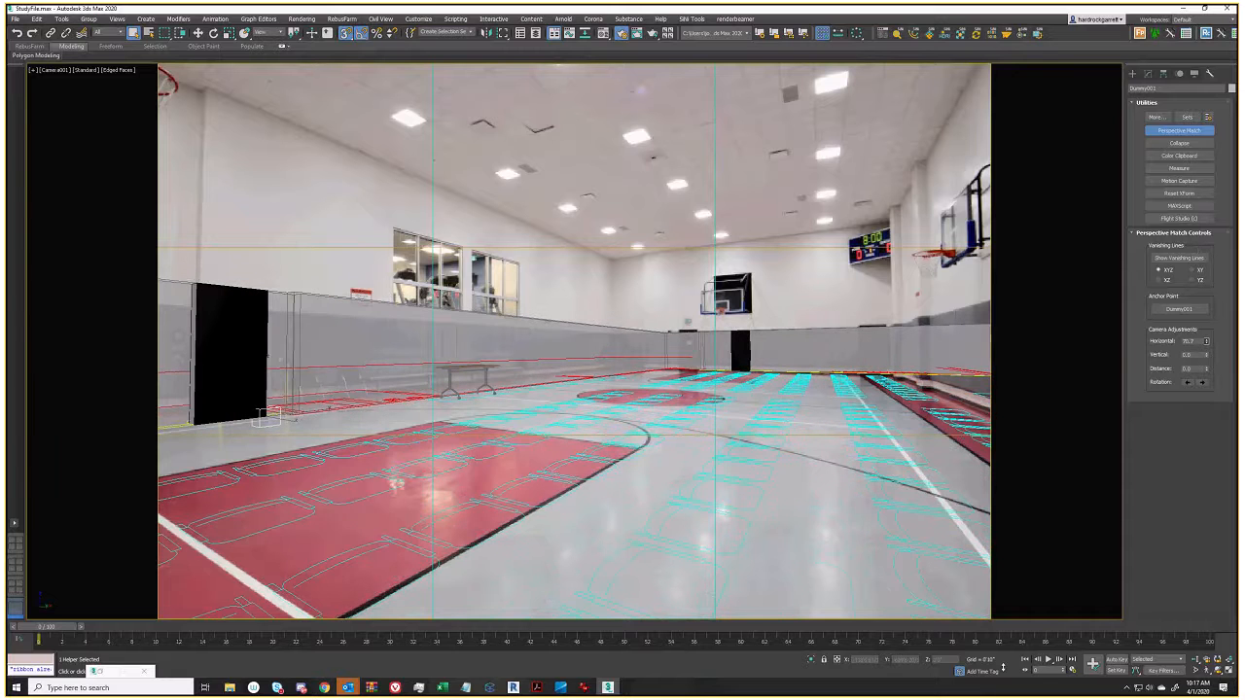
right_click(307, 412)
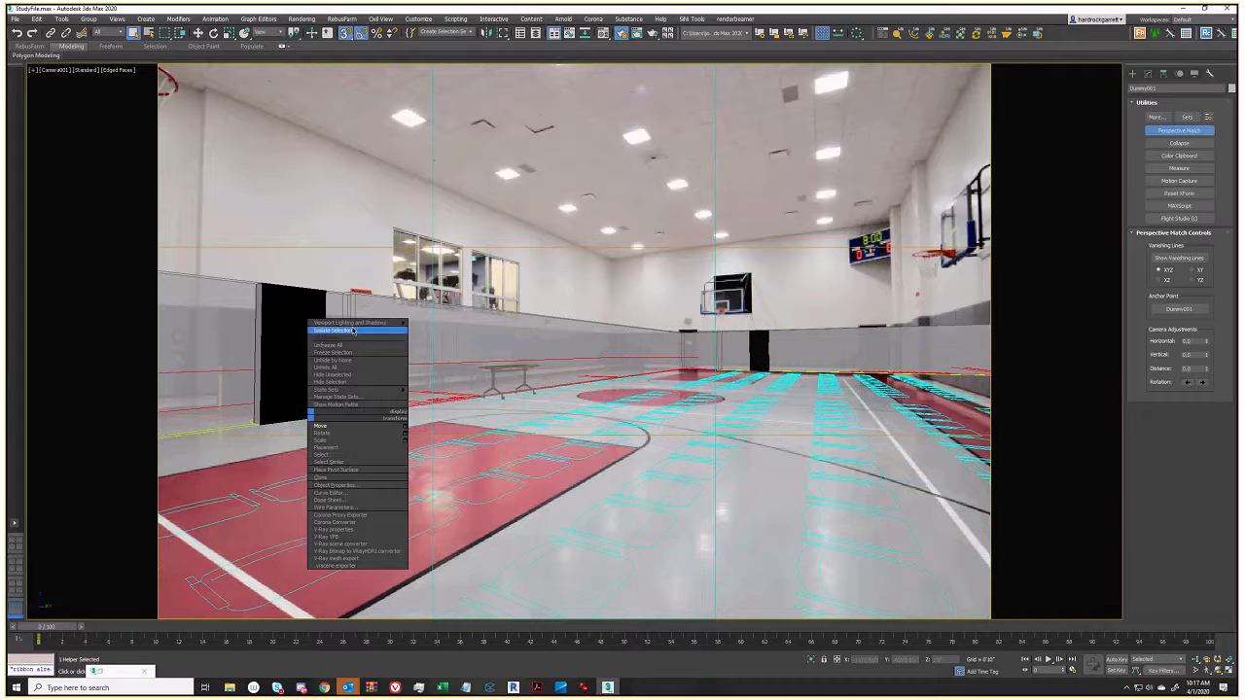
left_click(354, 332)
left_click_drag(1204, 353, 1202, 386)
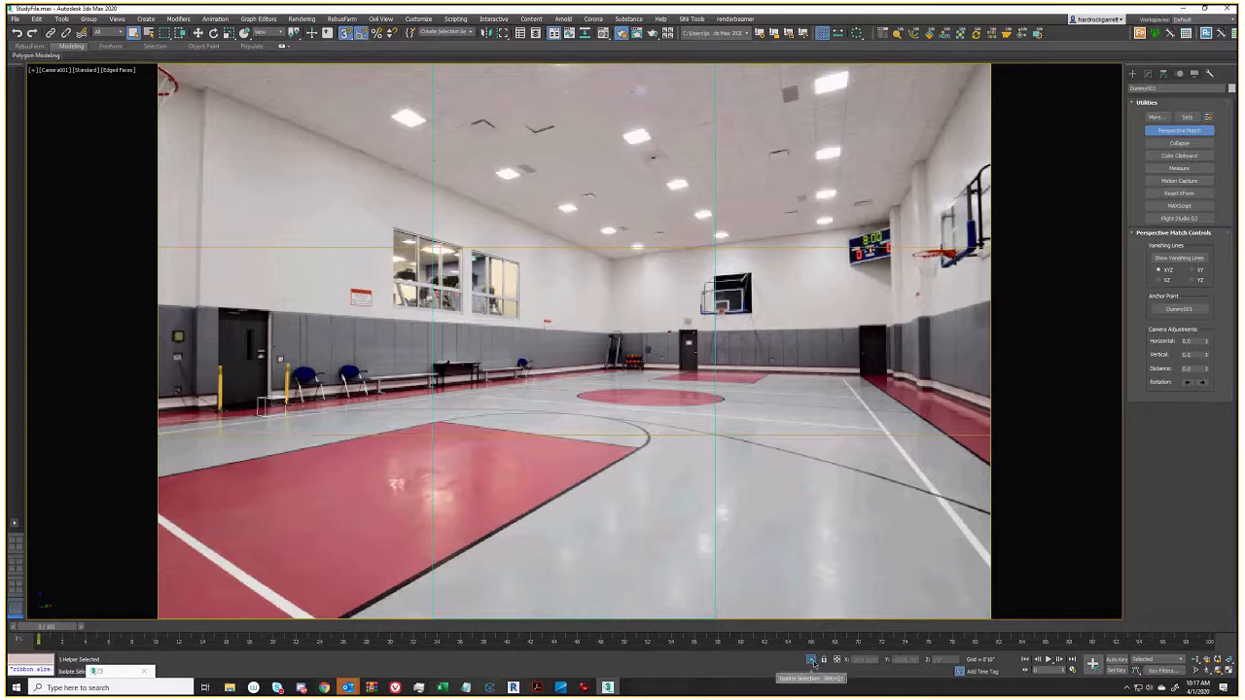
left_click(811, 660)
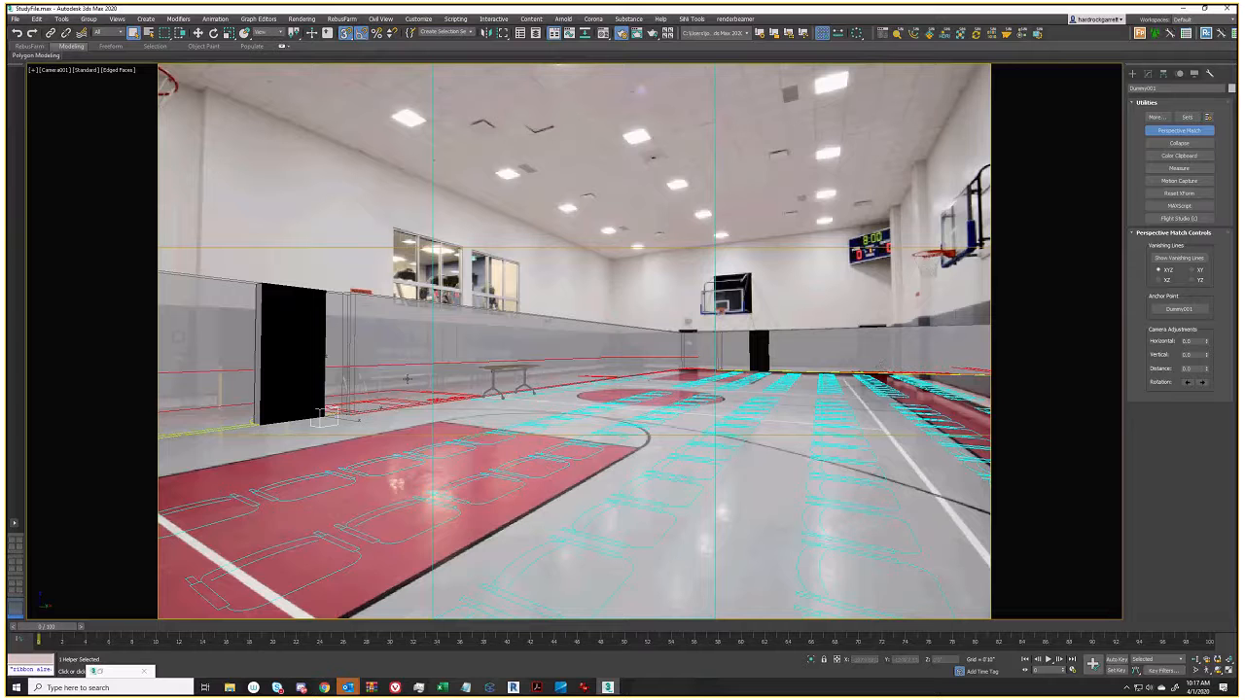
Compare the wireframe model against the photo, nudge it sideways, and pull the camera back
key("F3")
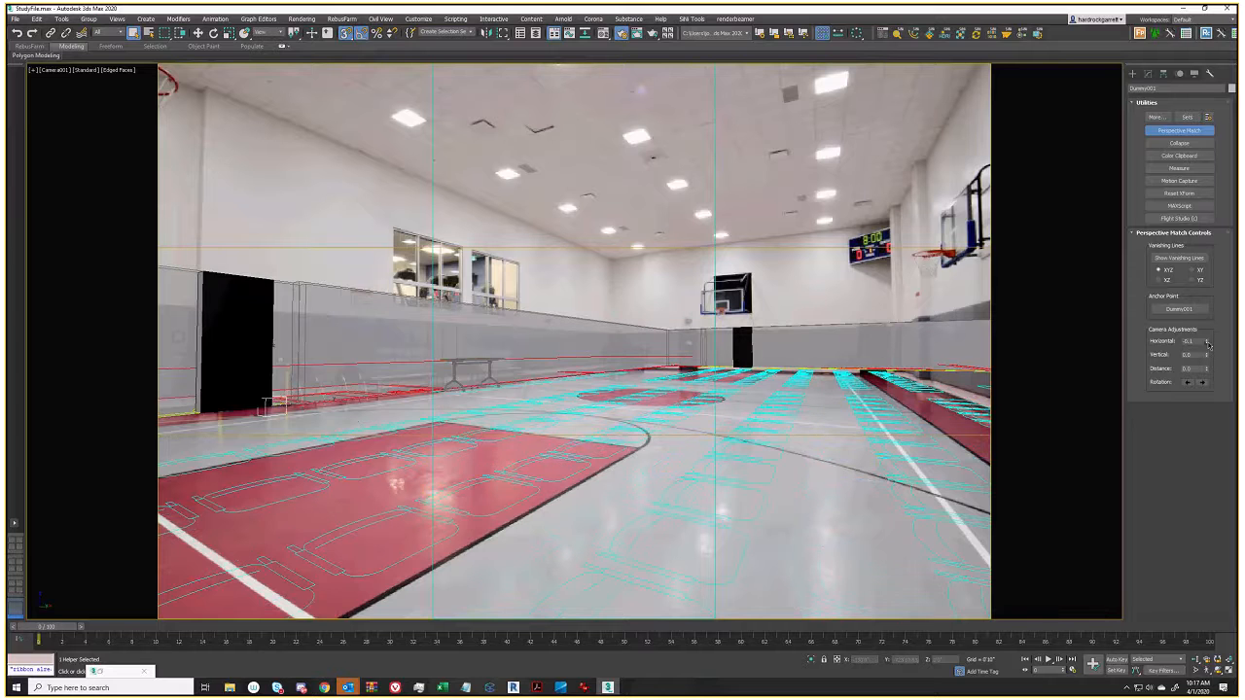
key("F3")
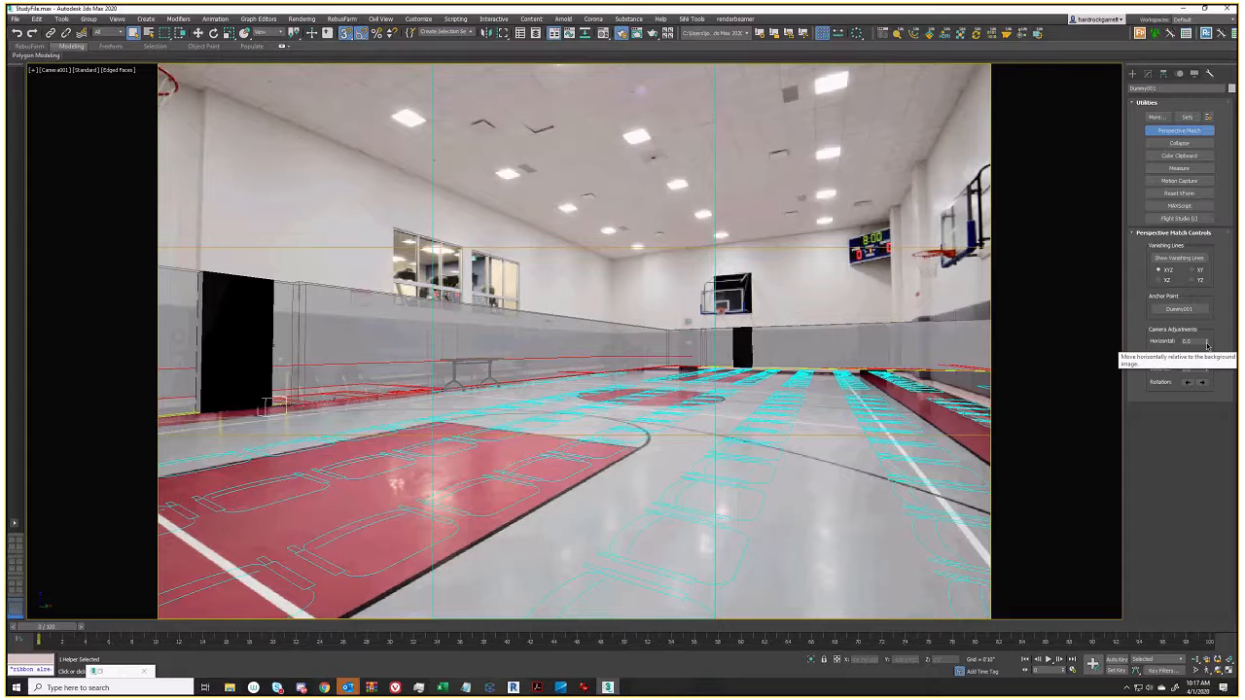
key("F3")
left_click_drag(1210, 352, 1209, 361)
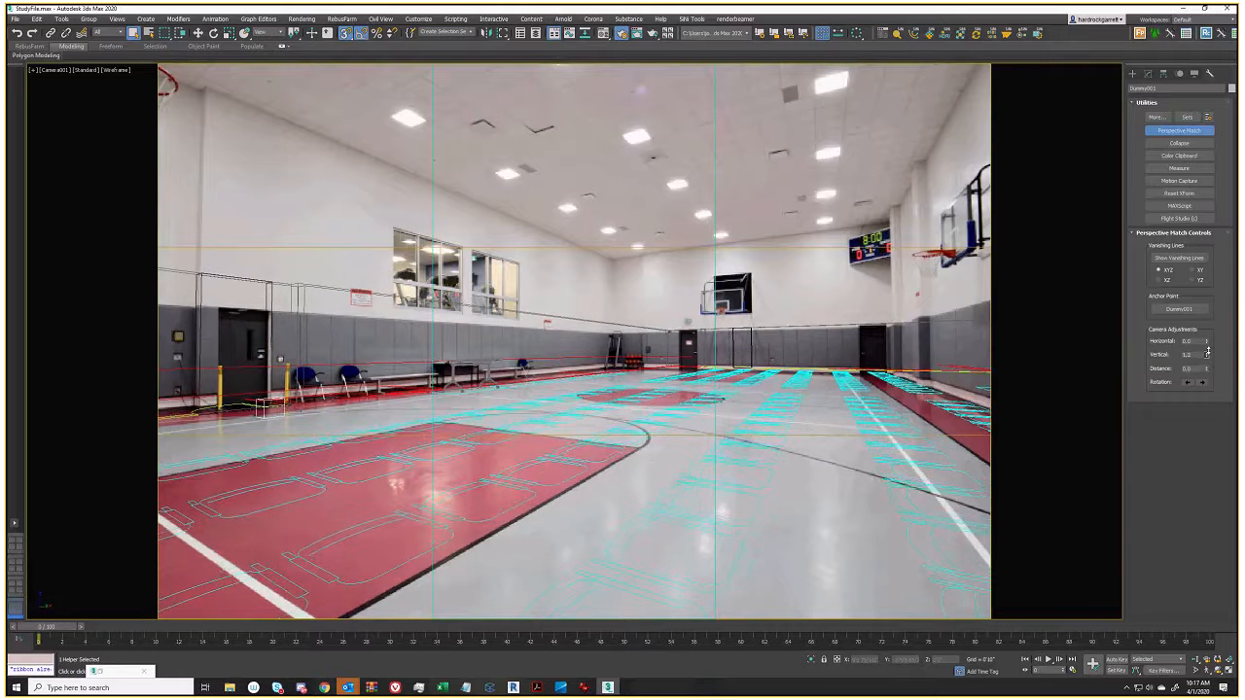
key("F3")
key("F3")
key("F3")
key("F3")
key("F3")
mouse_move(1203, 368)
left_mouse_down()
mouse_move(1207, 444)
mouse_move(42, 208)
mouse_move(43, 178)
mouse_move(92, 320)
mouse_move(84, 234)
mouse_move(92, 256)
mouse_move(93, 214)
mouse_move(102, 273)
mouse_move(97, 197)
left_mouse_up()
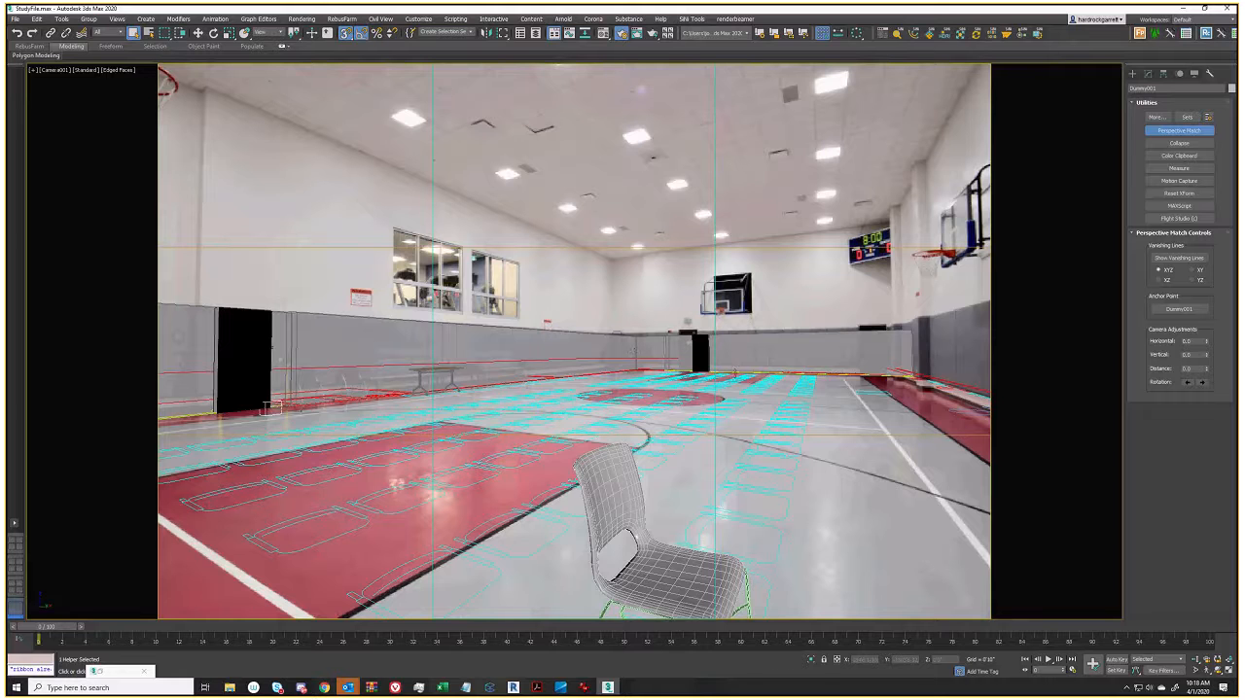
Adjust the camera distance, then align the red and blue vanishing line endpoints to the ceiling edge and wall corners
left_click_drag(1207, 371, 1233, 525)
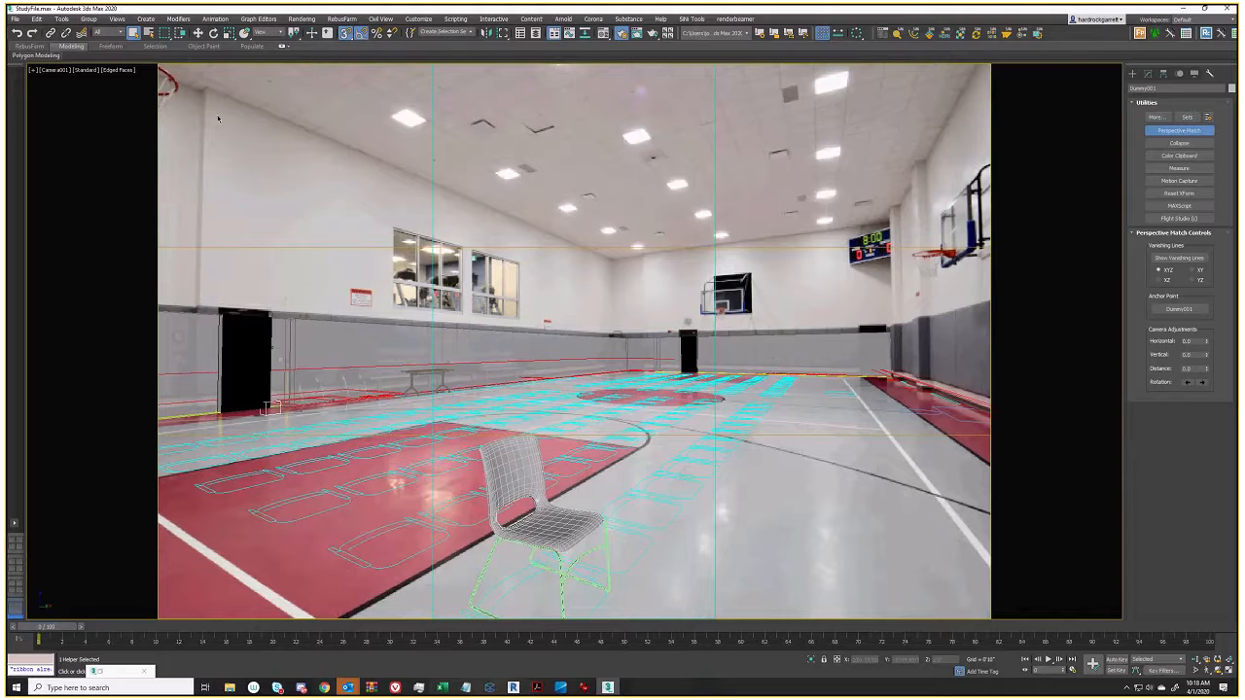
left_click(135, 34)
left_click(1158, 258)
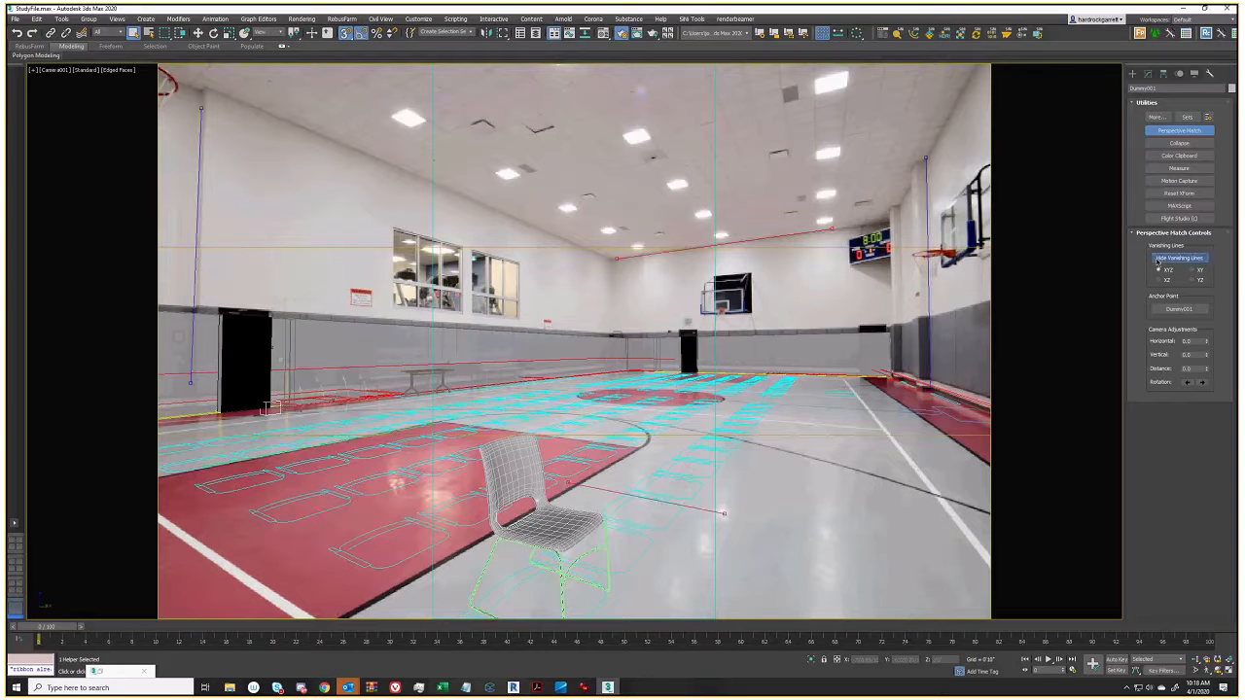
left_click_drag(832, 229, 831, 229)
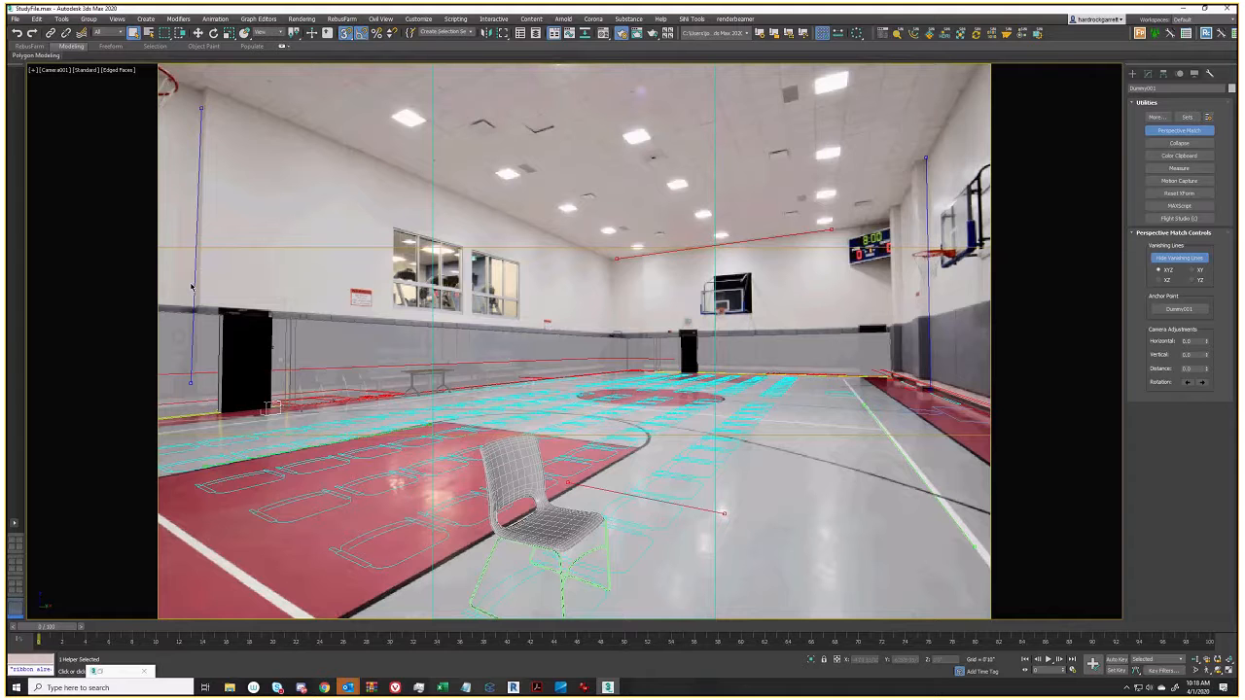
left_click_drag(191, 384, 189, 382)
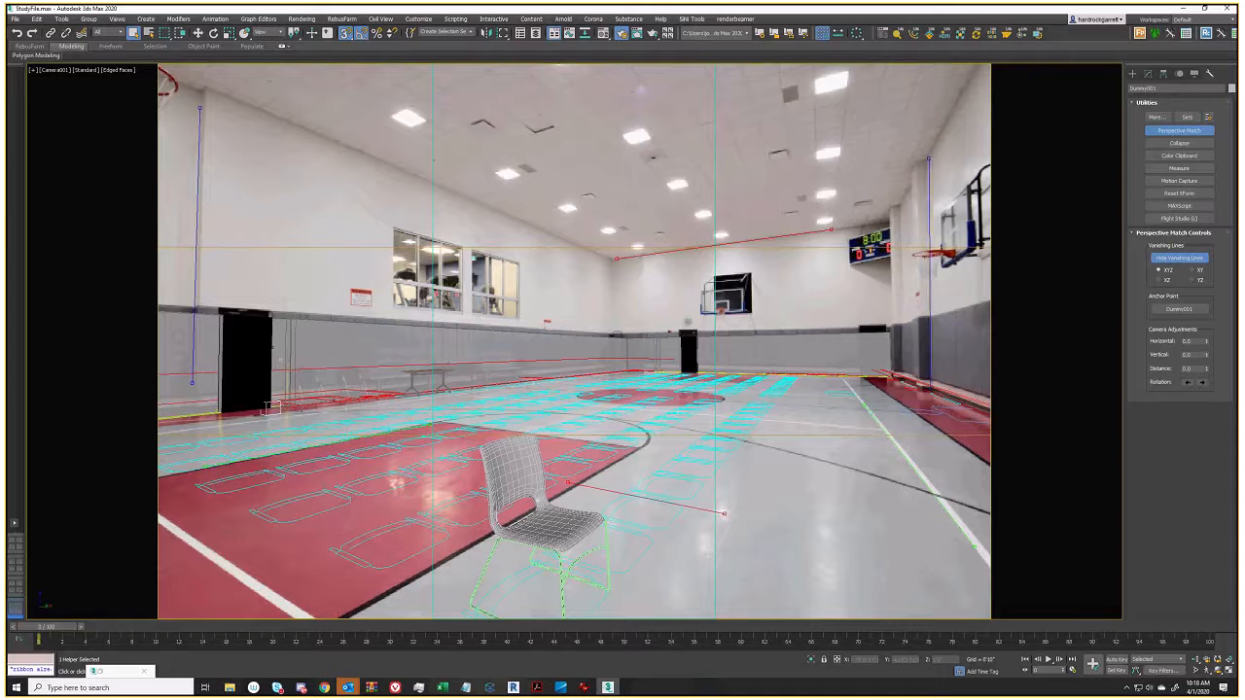
left_click_drag(929, 159, 926, 158)
left_click_drag(832, 231, 841, 232)
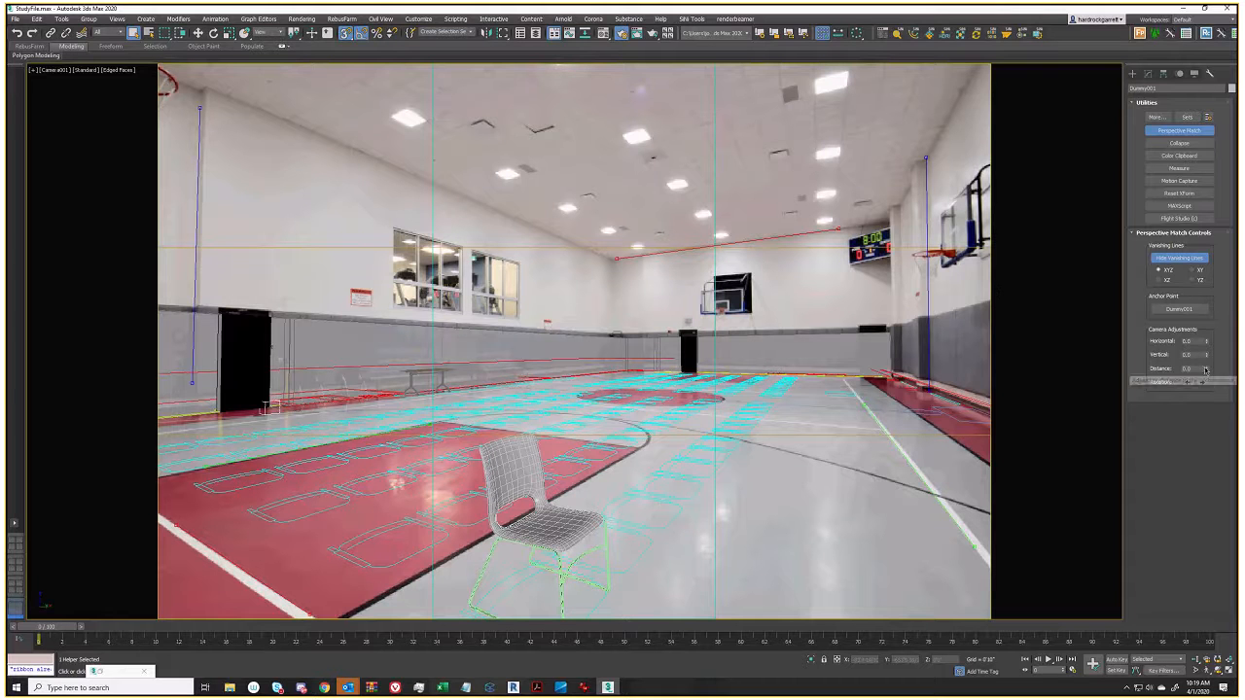
Open StudyFile01.max from recent files without saving, ignore missing files, and view through Camera001
left_click_drag(1206, 370, 1205, 370)
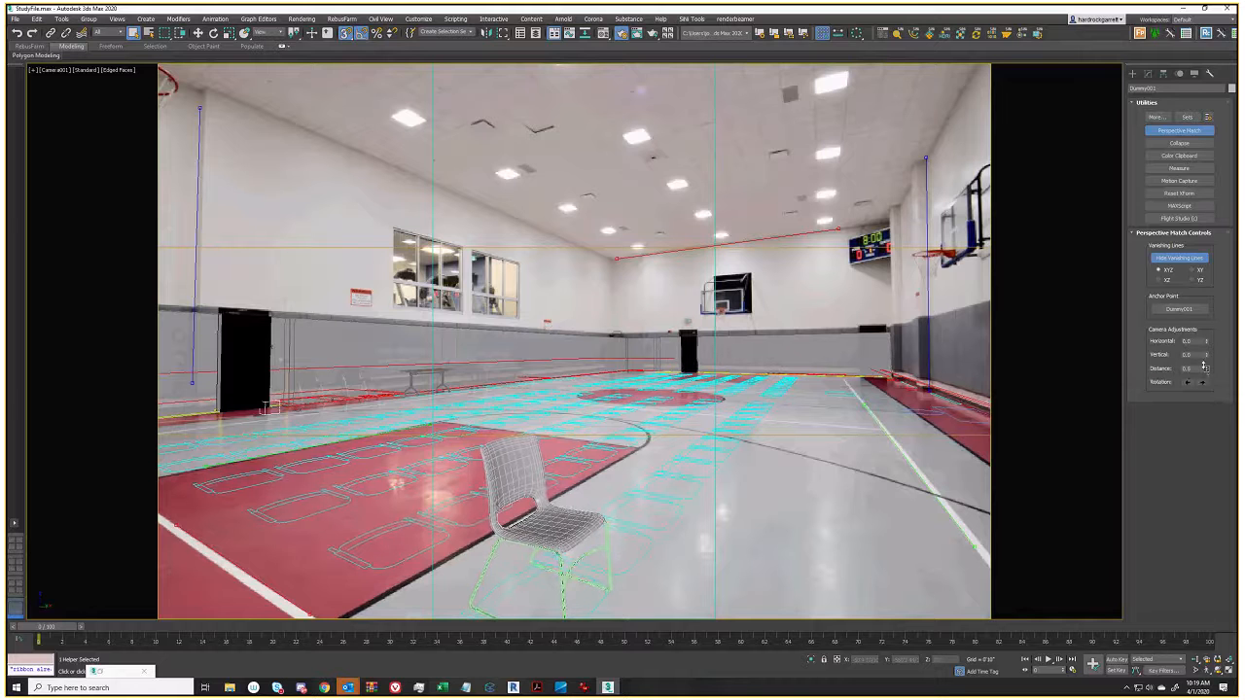
left_click(14, 20)
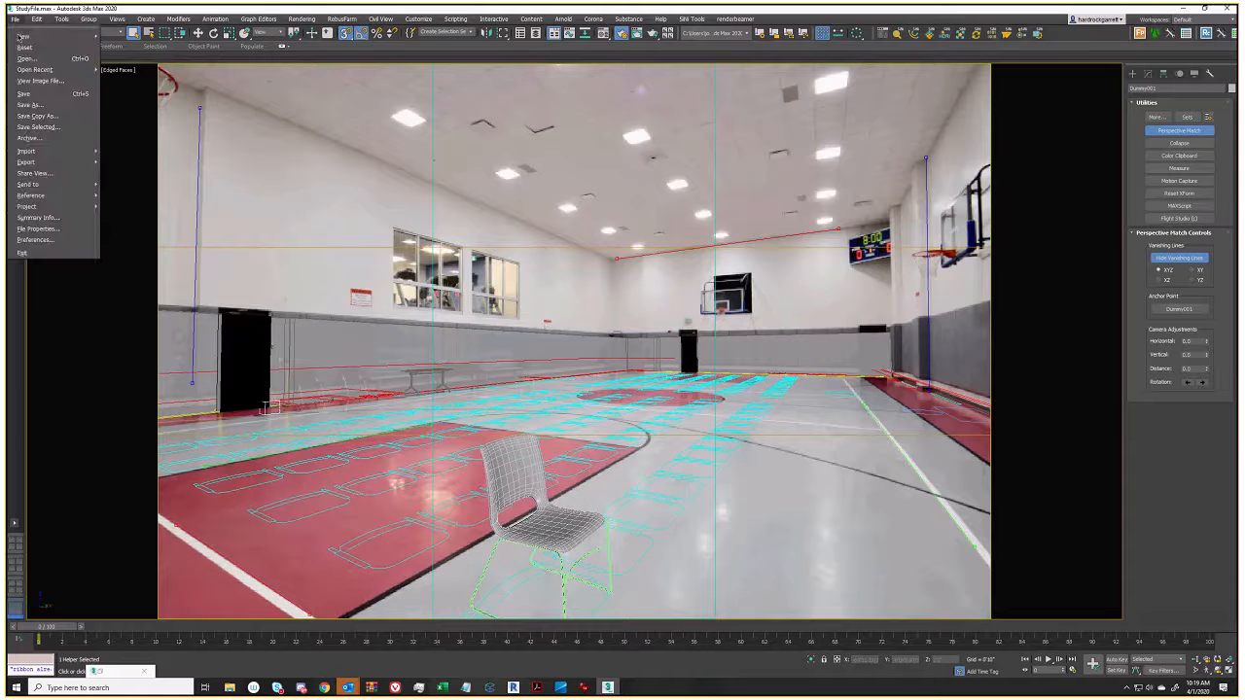
mouse_move(39, 69)
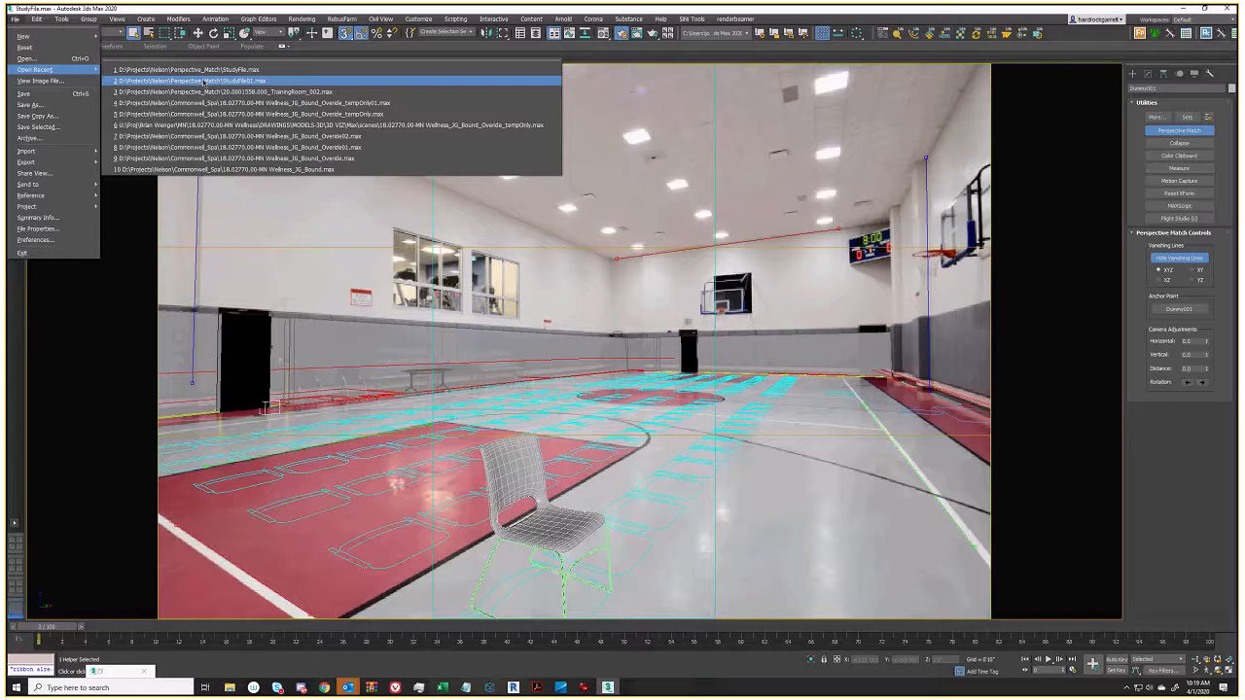
left_click(224, 86)
left_click(625, 361)
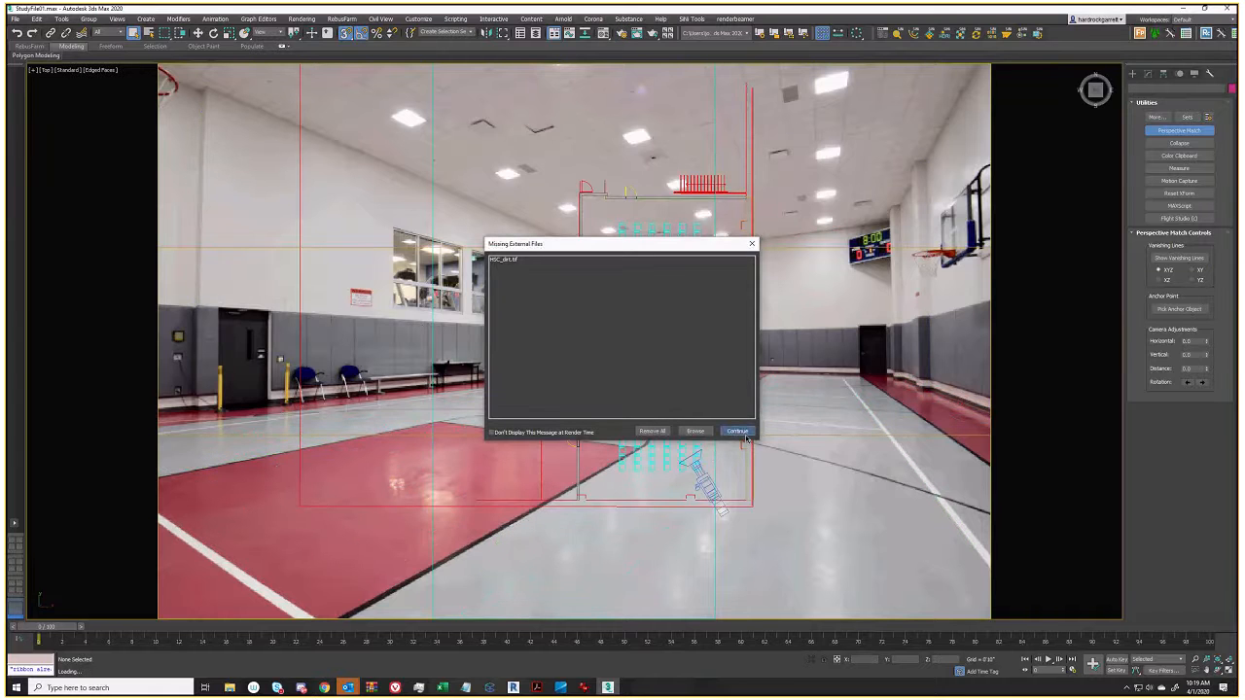
left_click(739, 432)
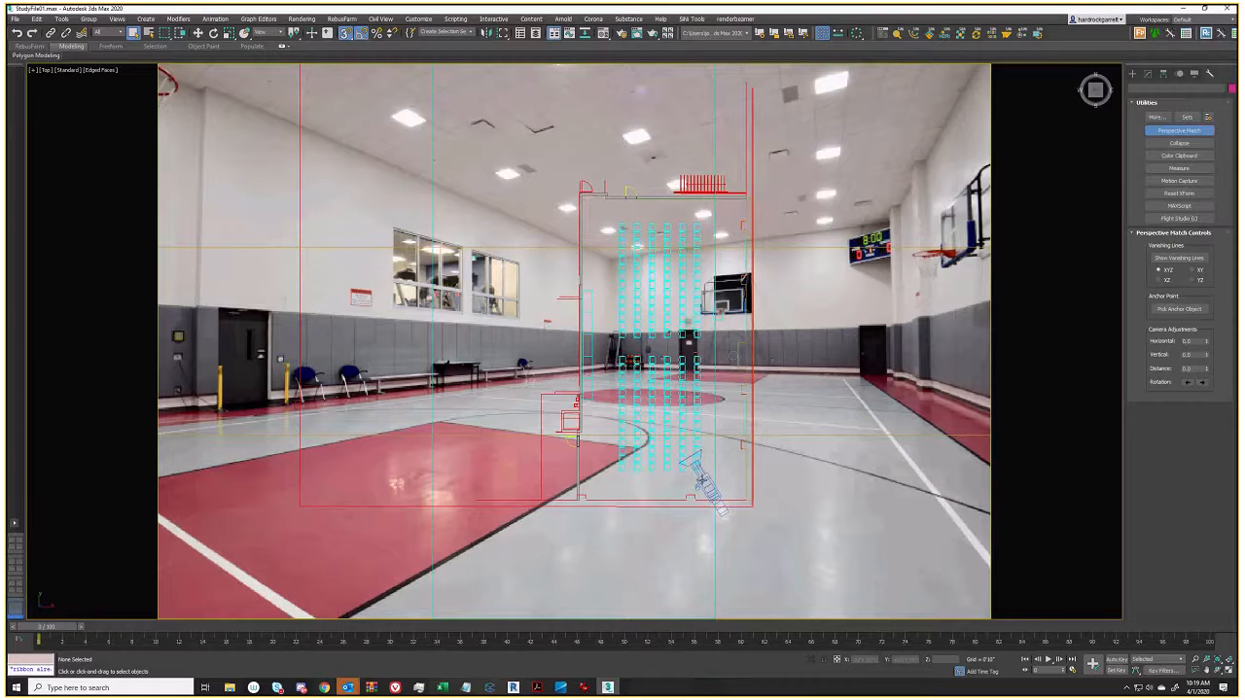
left_click(701, 479)
key("c")
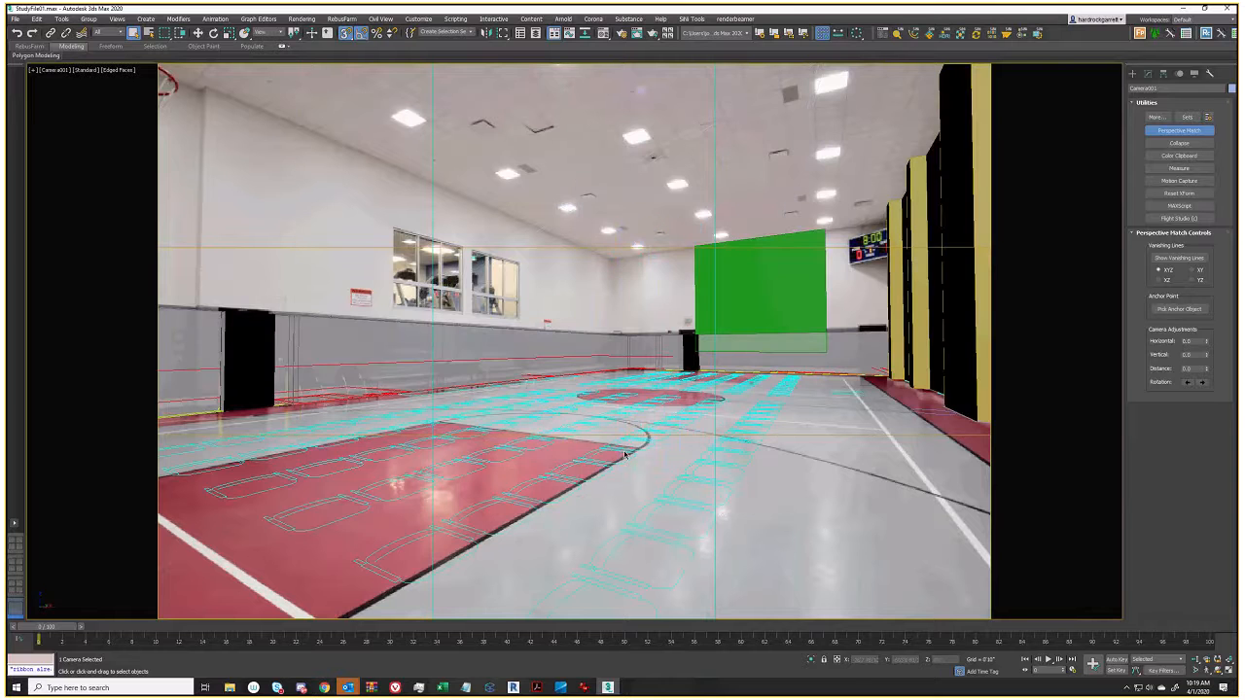
Select the black door box, then switch the Camera001 view to wireframe
left_click(247, 330)
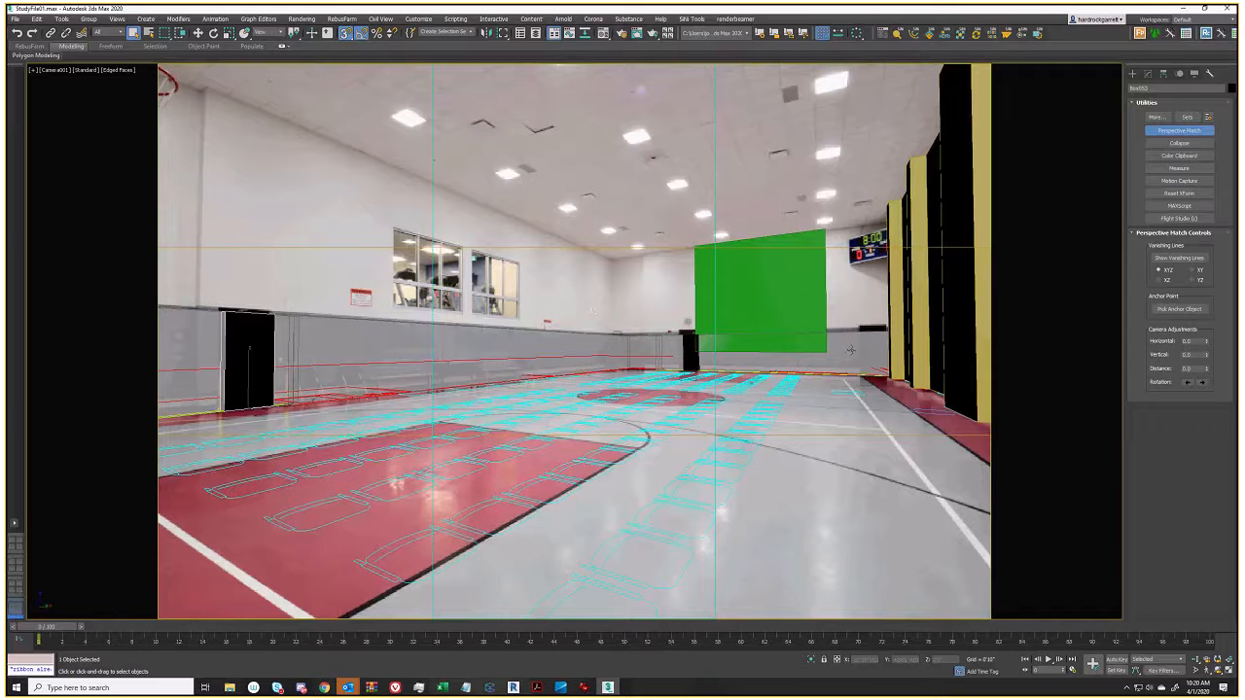
key("F3")
key("F3")
key("F3")
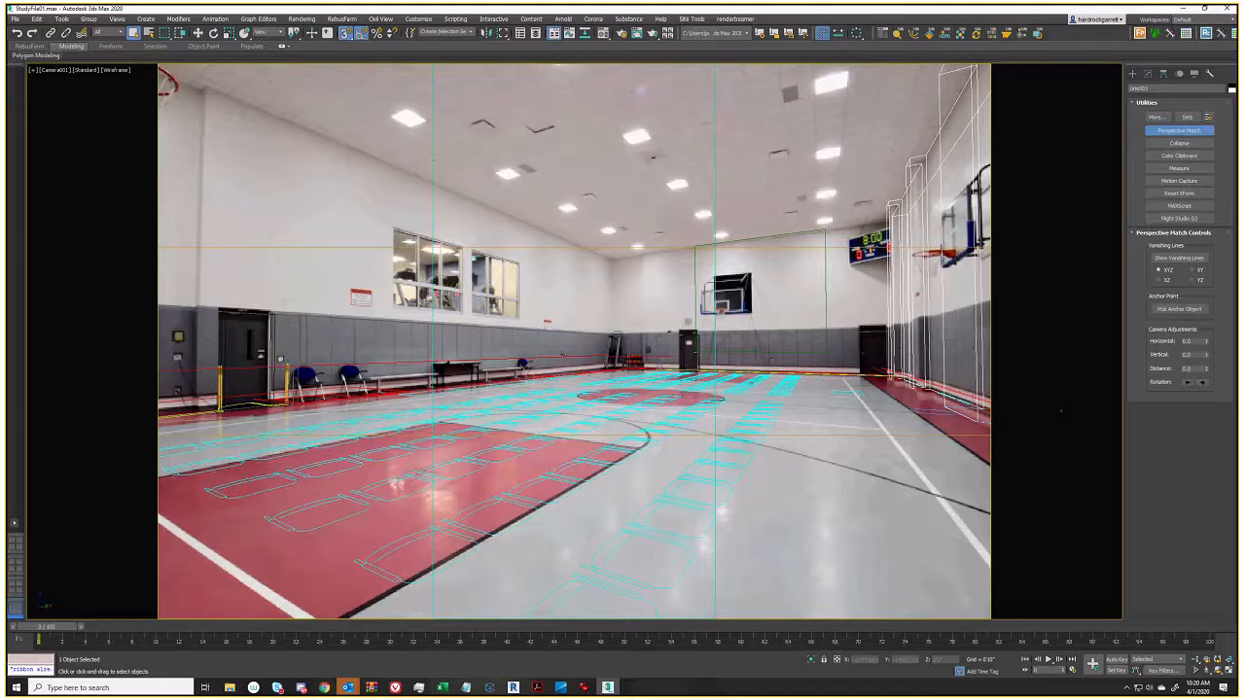
Select the Wall object by clicking its outline in the Camera001 view
left_click(556, 331)
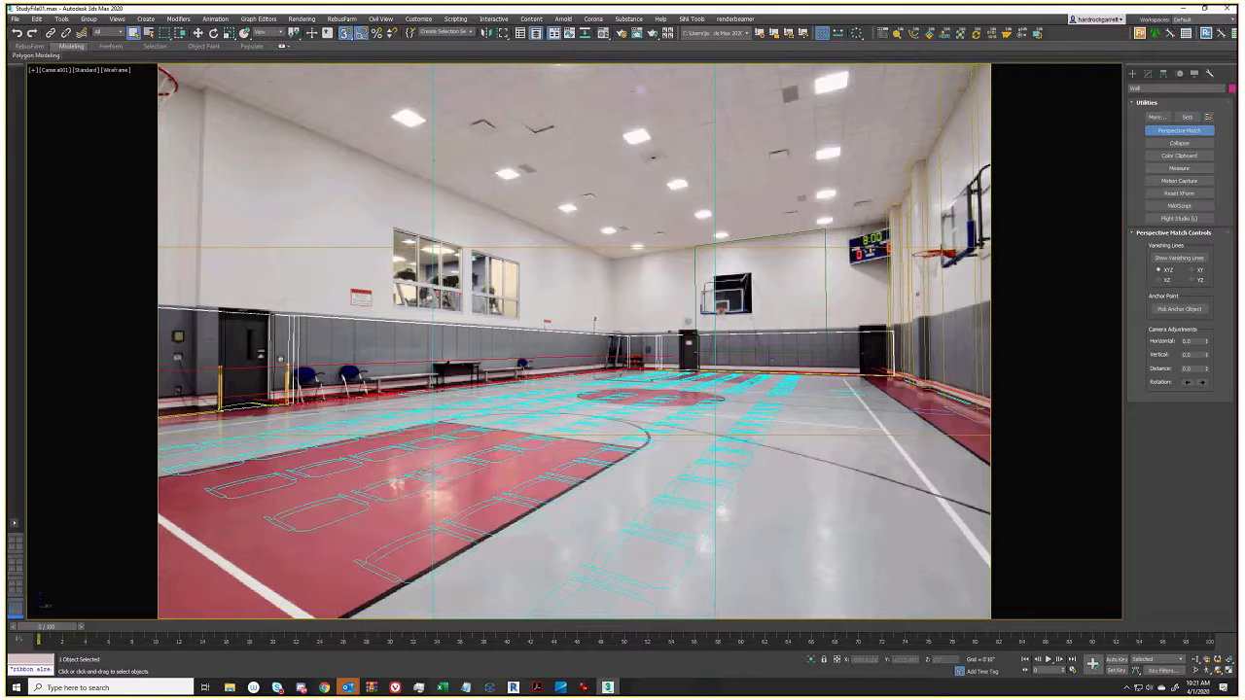
Clear the wall selection, switch to Default Shading, then select the chair rows and green Plane001
left_click(780, 493)
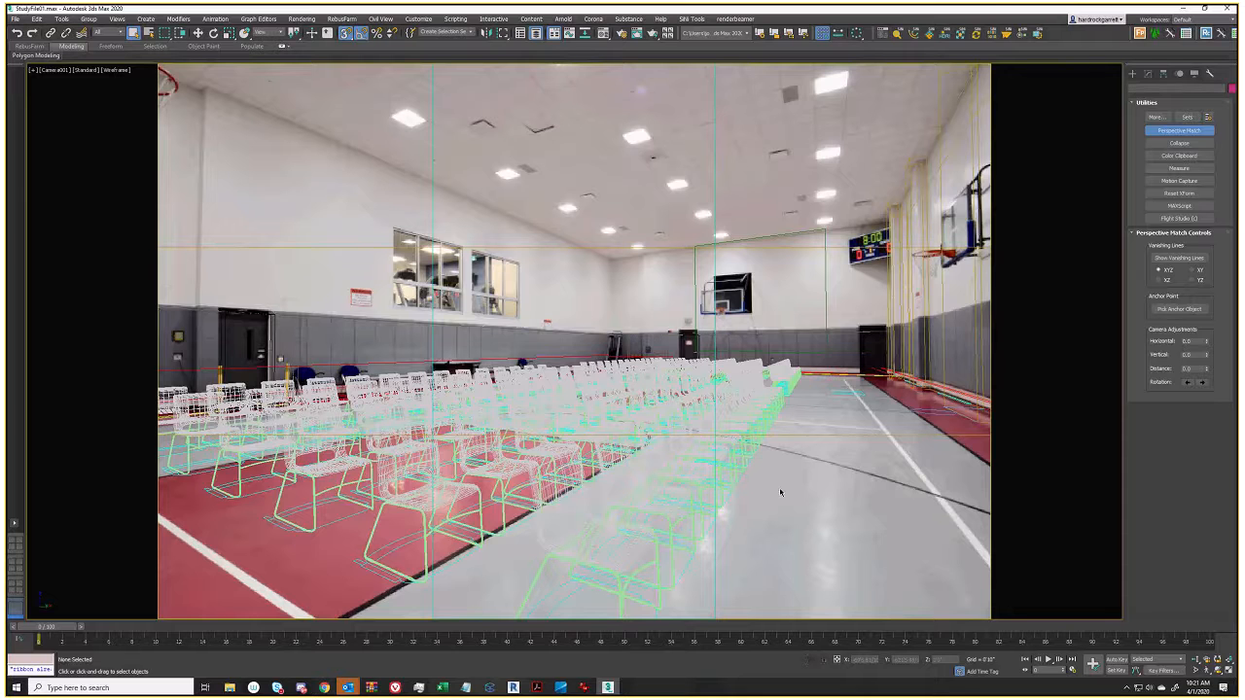
key("F3")
key("F3")
key("F3")
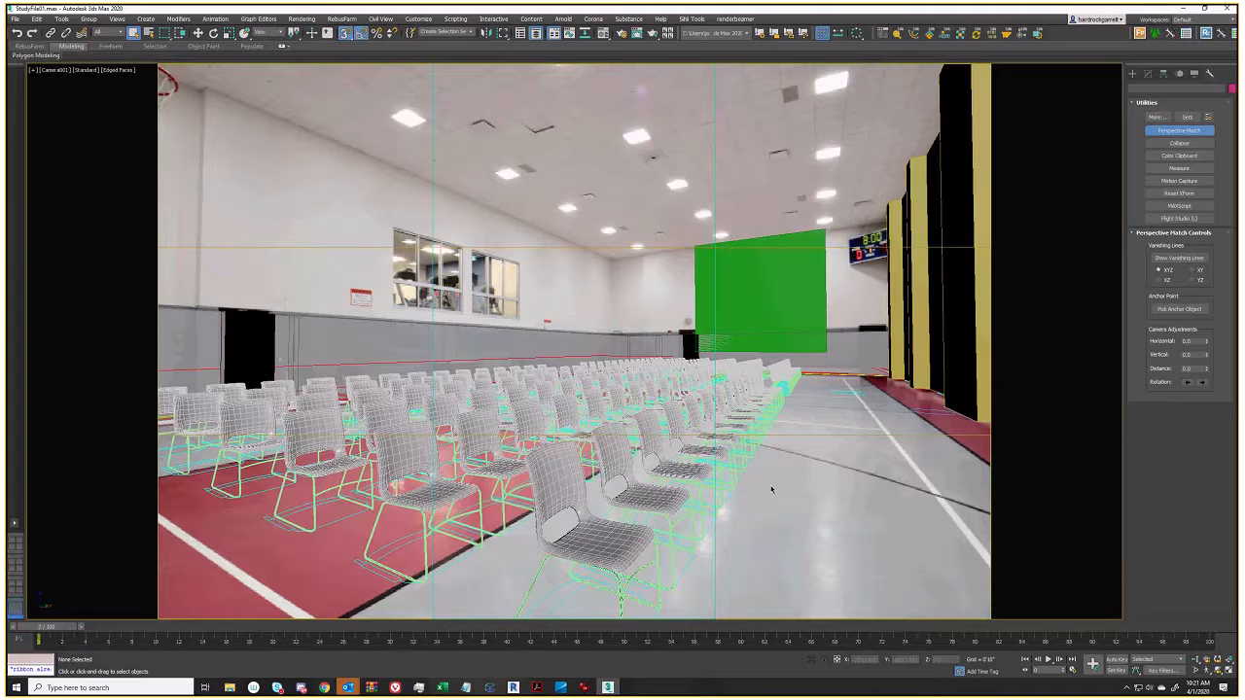
key("F4")
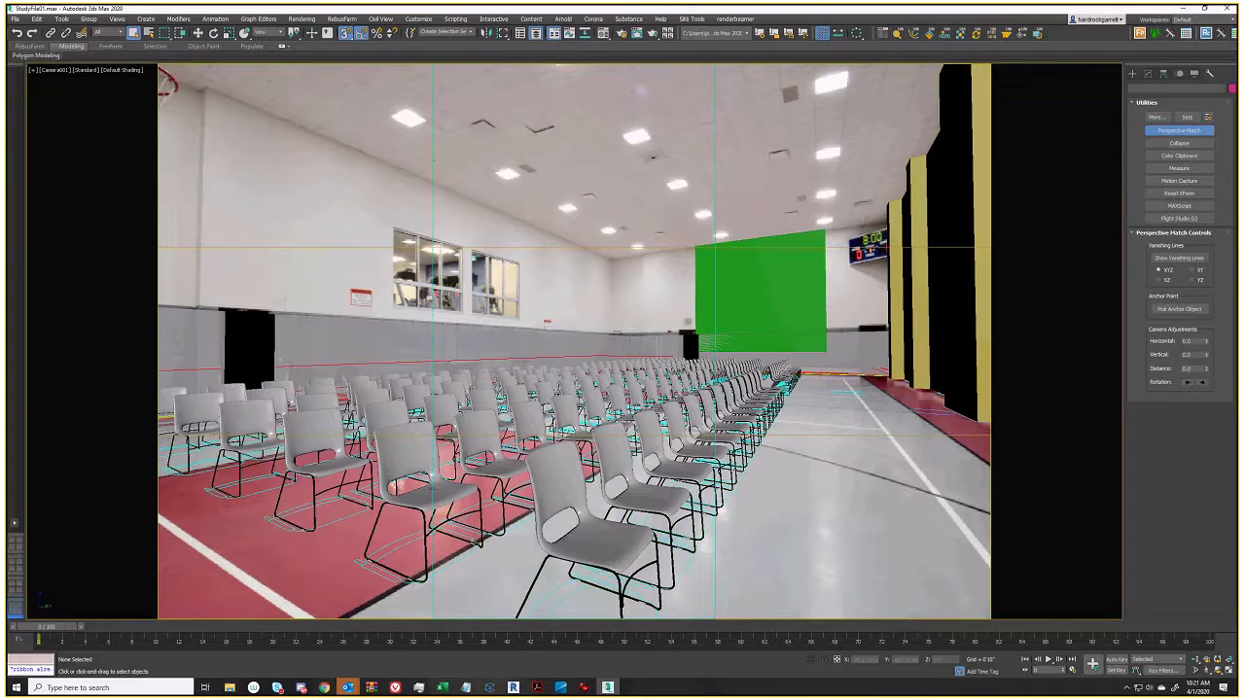
left_click(804, 386)
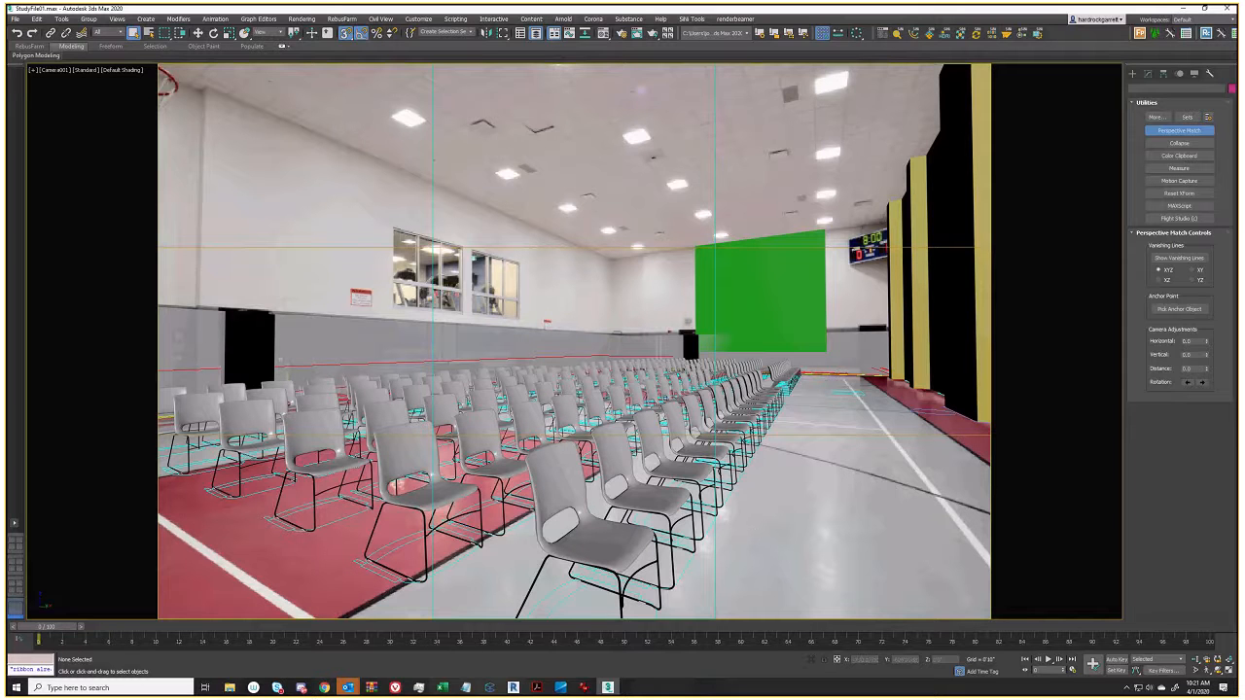
left_click(747, 294)
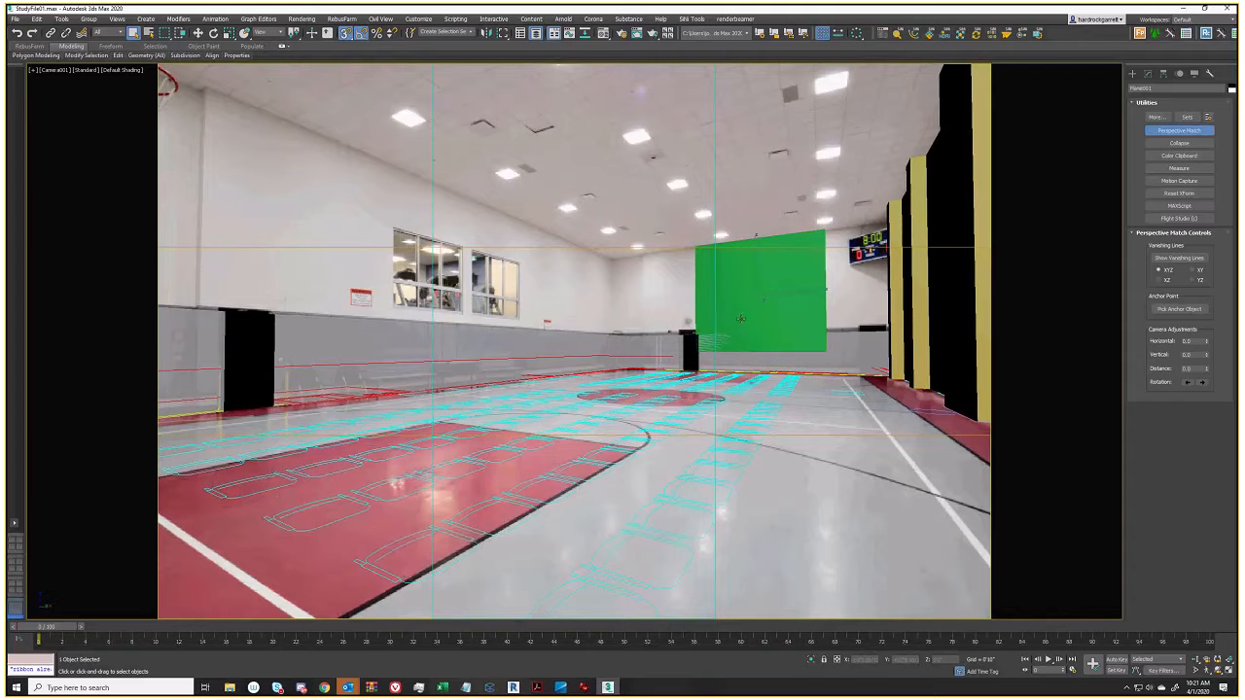
Make Plane001 an Editable Poly and drag its left edge outward with 3D Snaps off
right_click(757, 293)
left_click(783, 308)
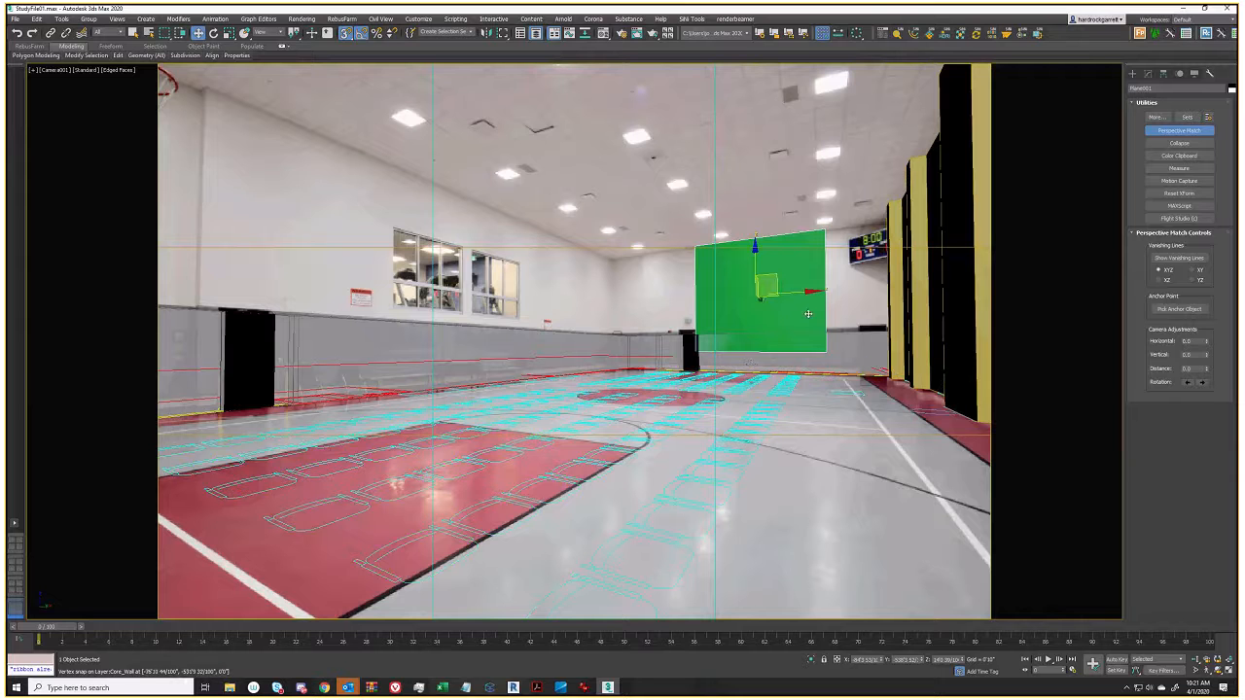
left_click(1147, 74)
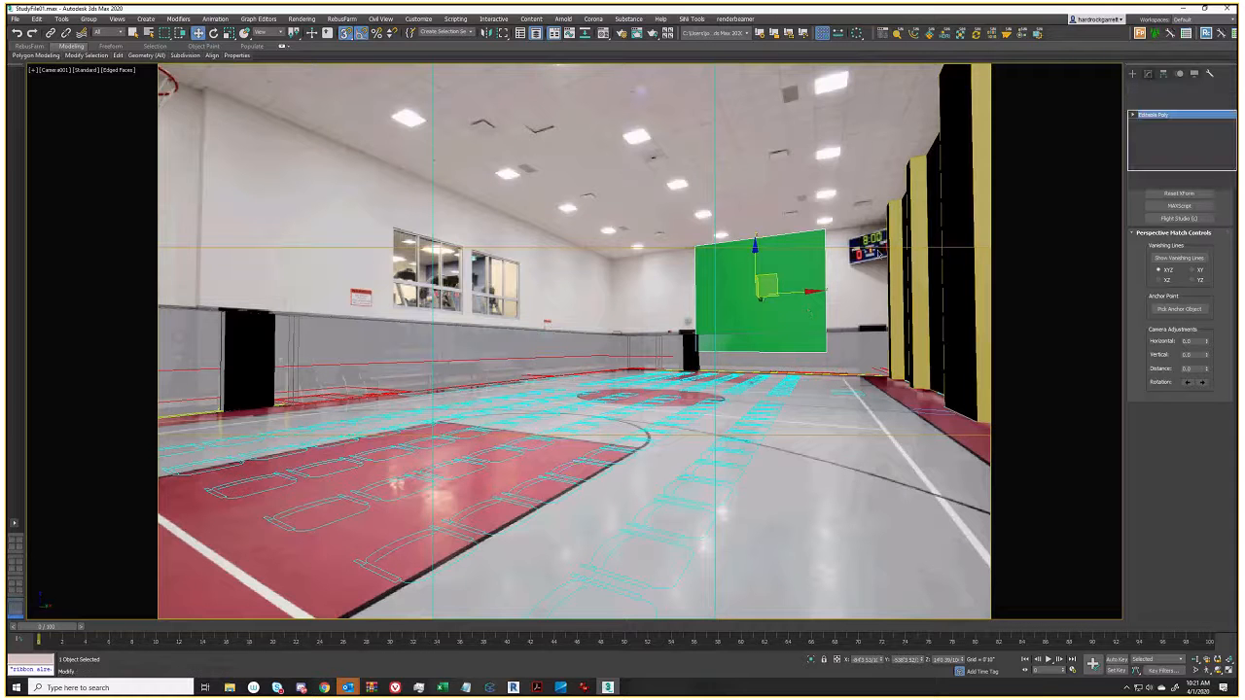
right_click(783, 296)
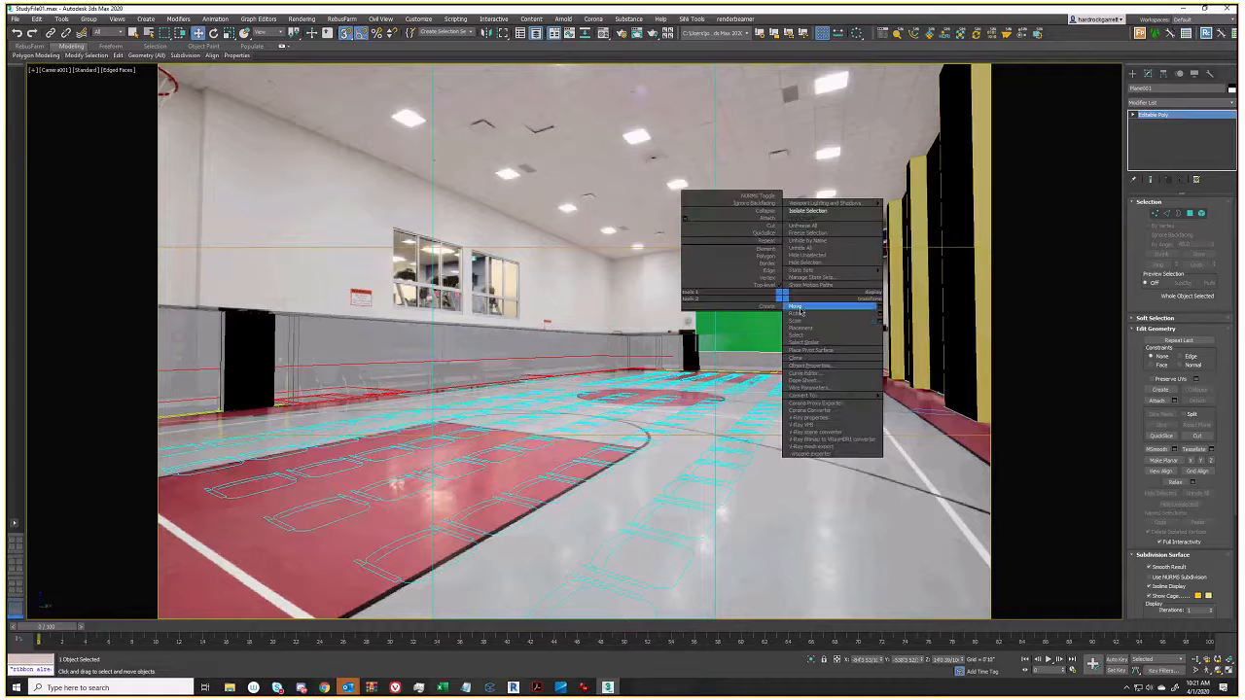
left_click(796, 307)
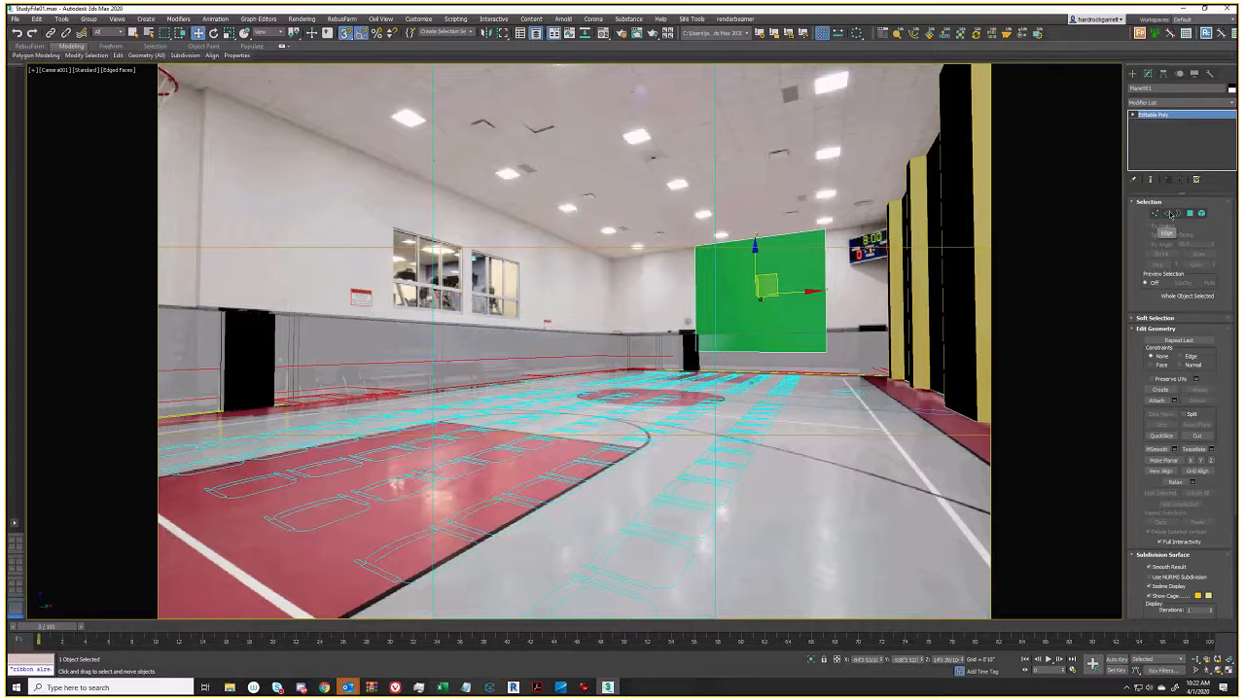
left_click(1168, 213)
left_click(700, 301)
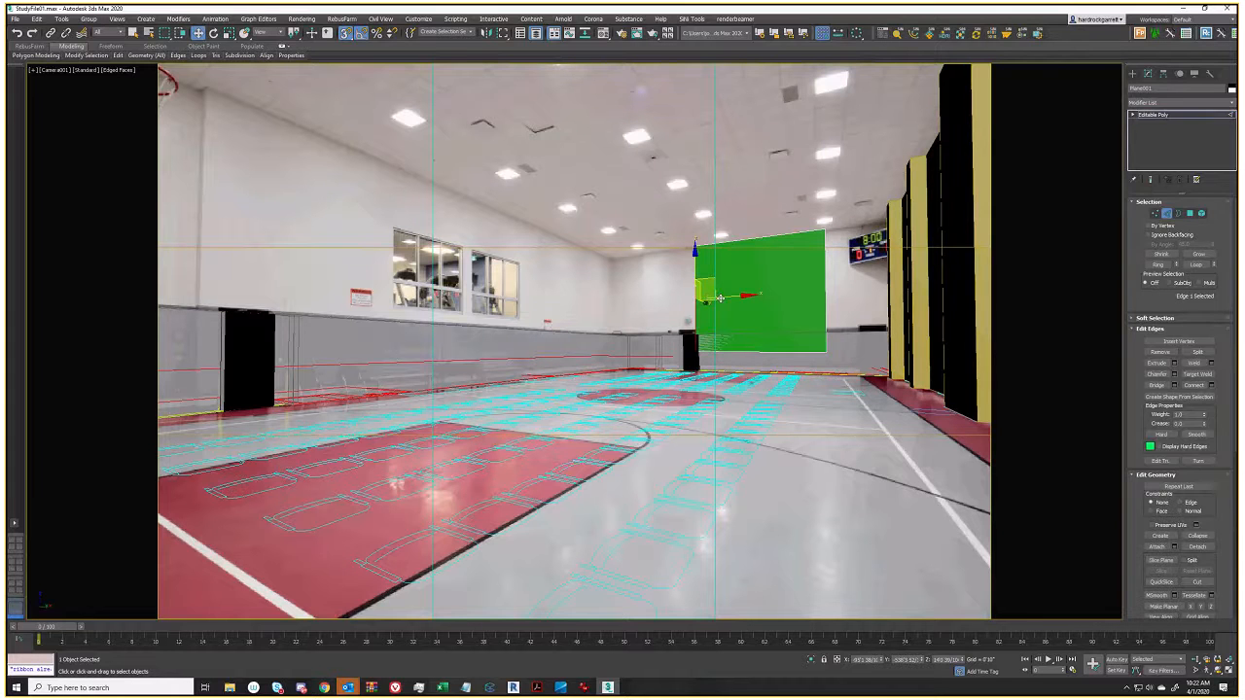
key("s")
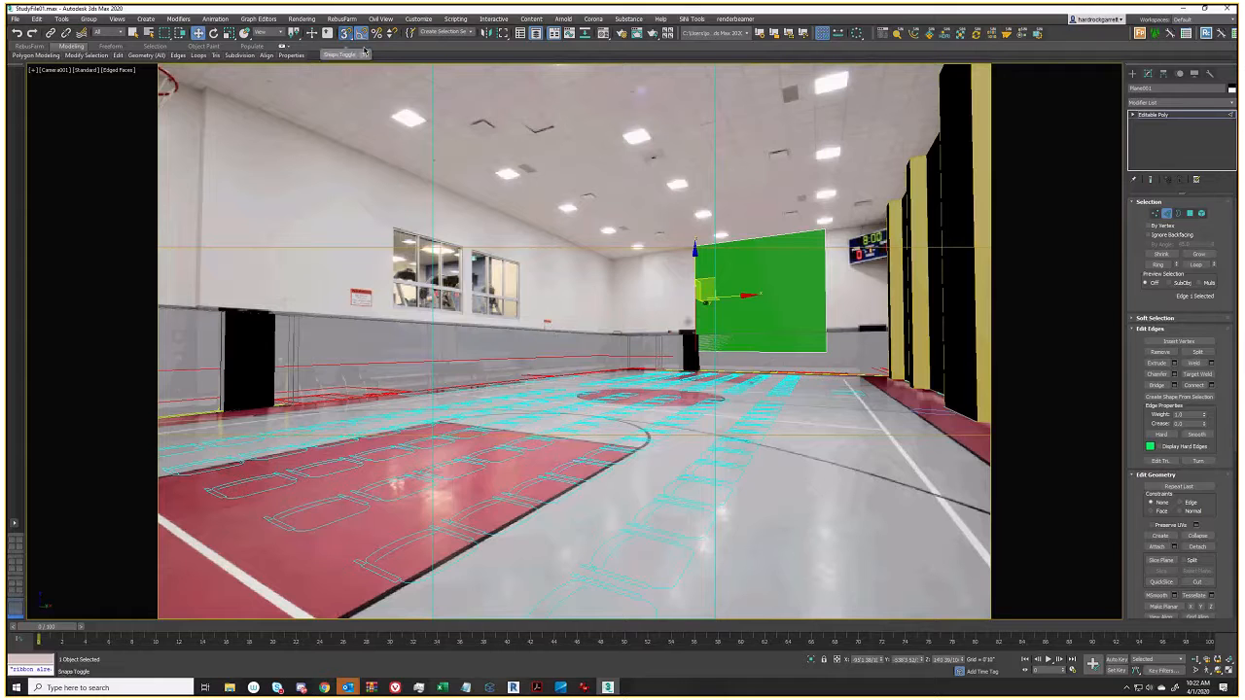
left_click_drag(737, 295, 654, 297)
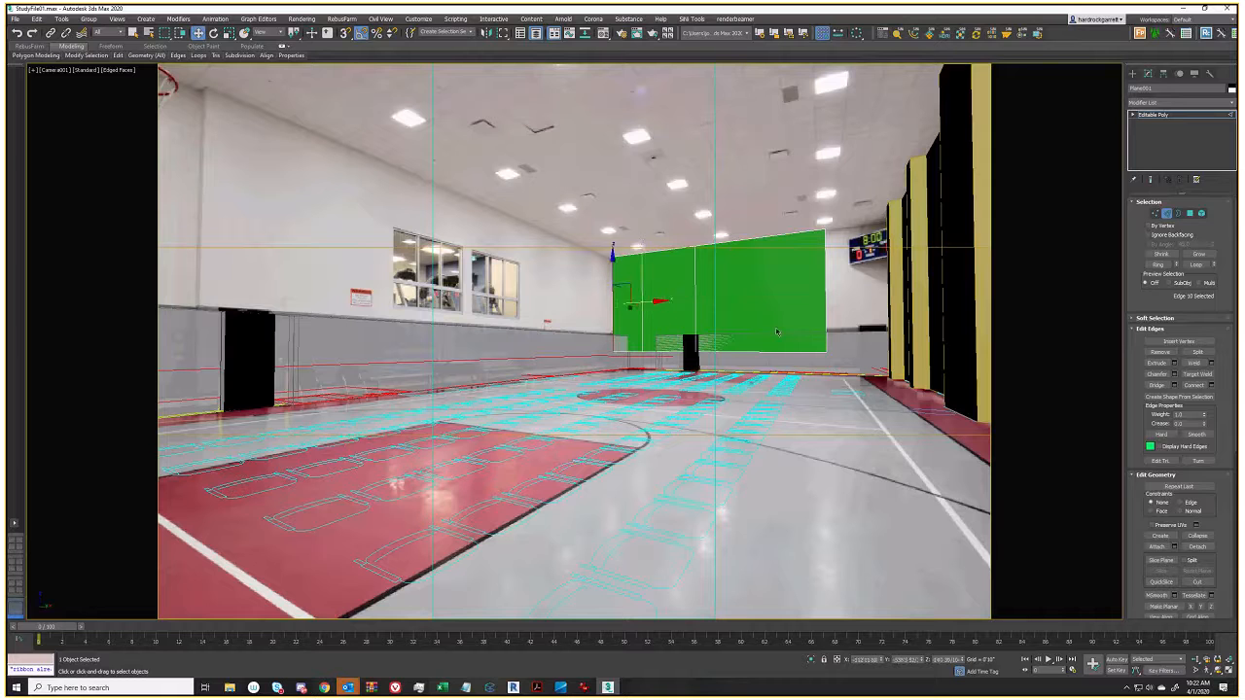
Extrude the plane's left polygon by 1'0"
left_click(1190, 213)
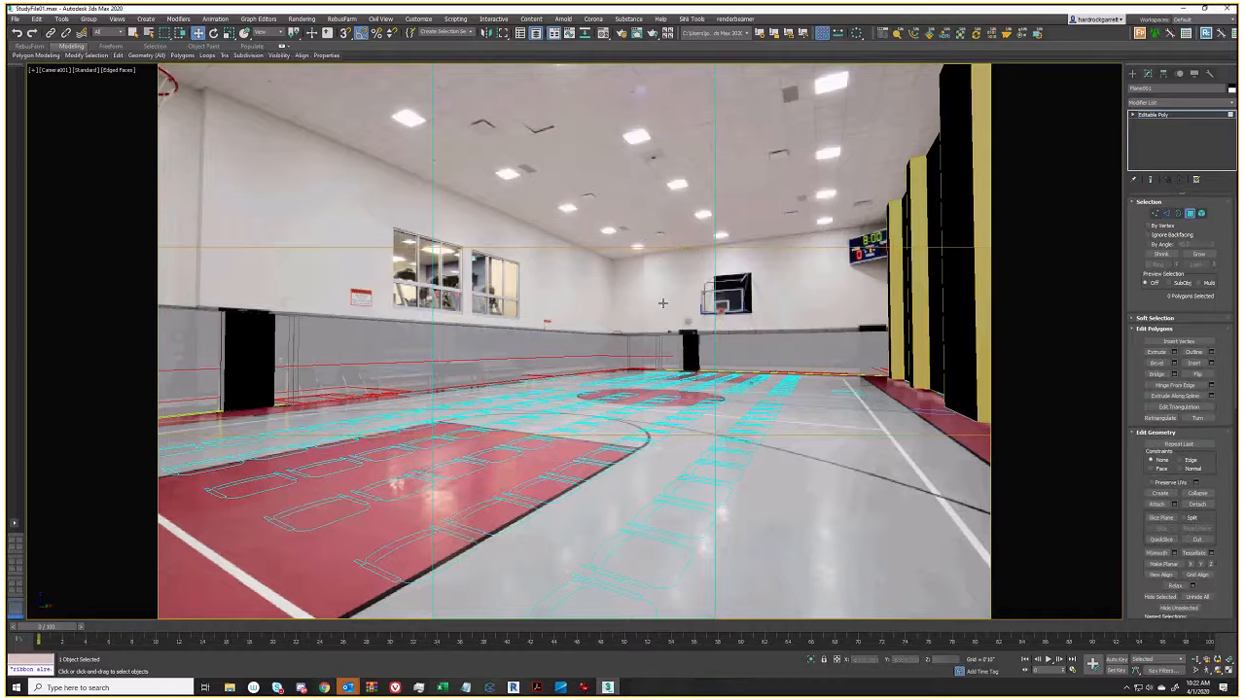
left_click(663, 304)
left_click(1174, 352)
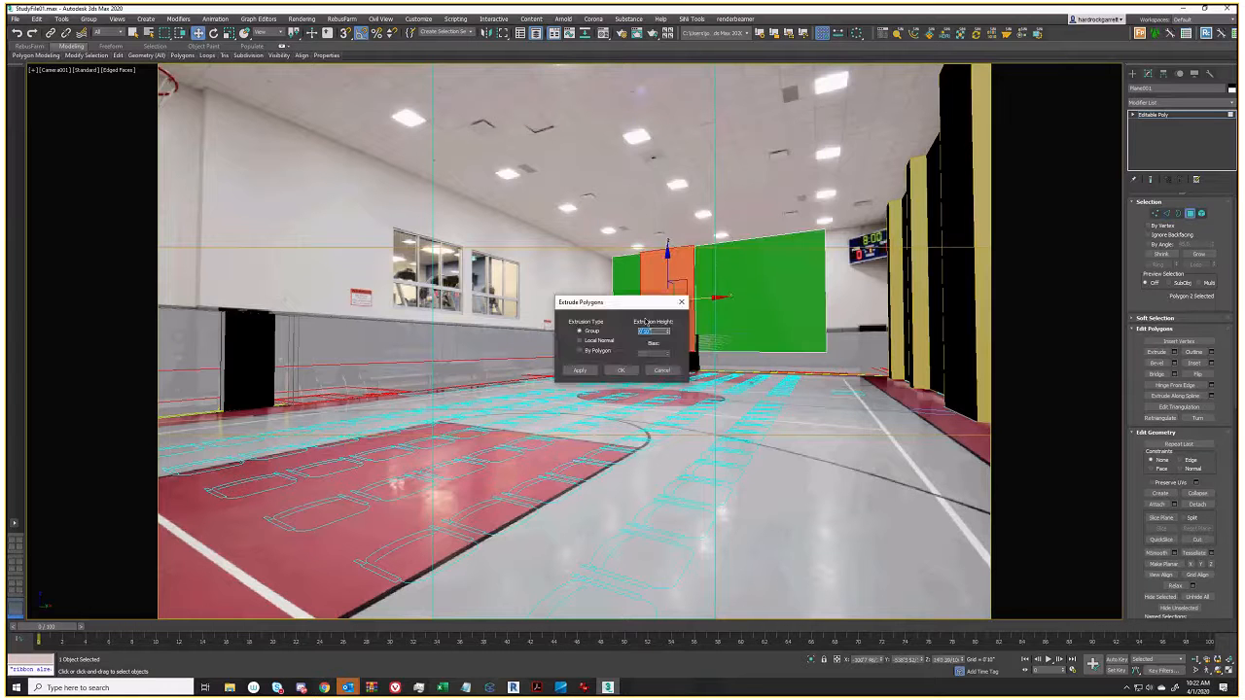
type("1")
key("Return")
left_click(620, 370)
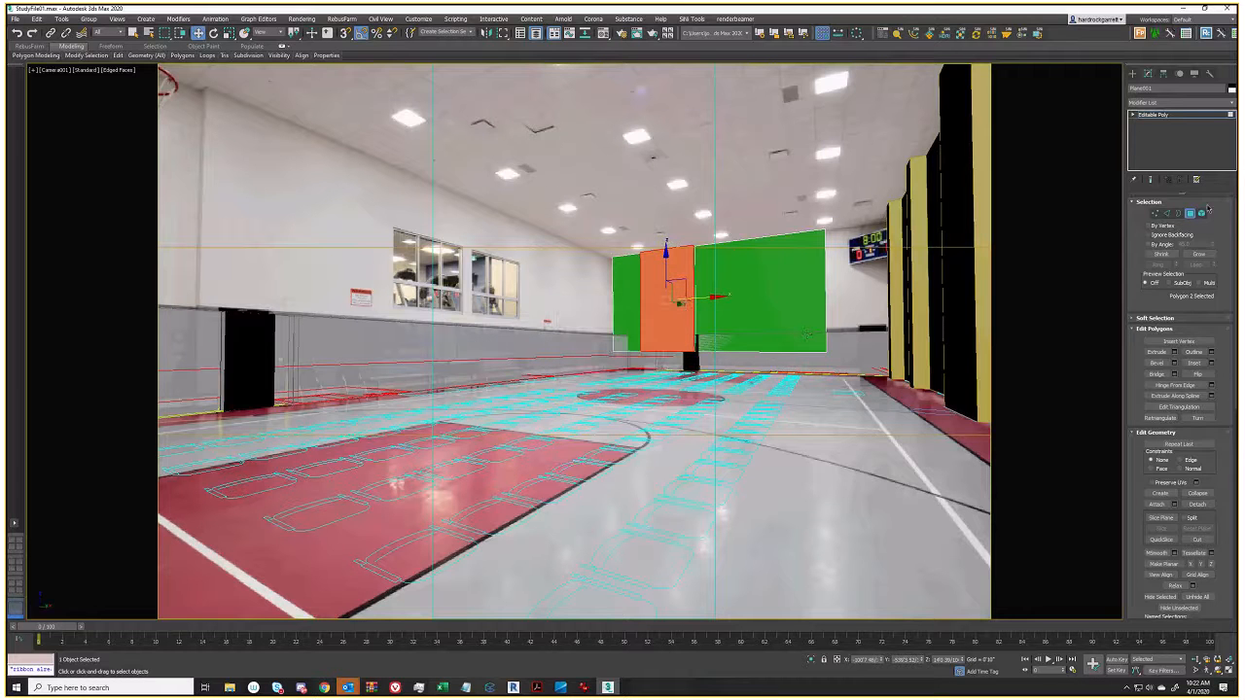
Pull the top edge up toward the camera as ceiling and extend it right over the side wall
key("2")
left_click(759, 244)
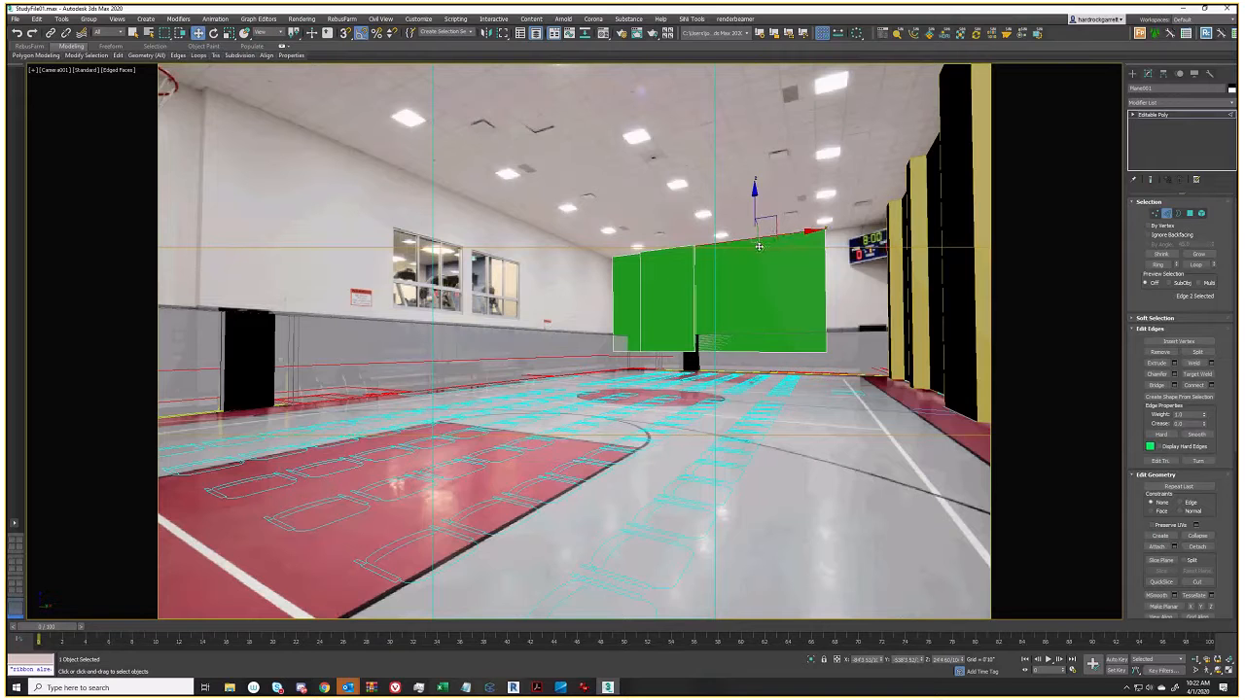
left_click_drag(759, 246, 569, 228, "shift")
left_click(830, 190)
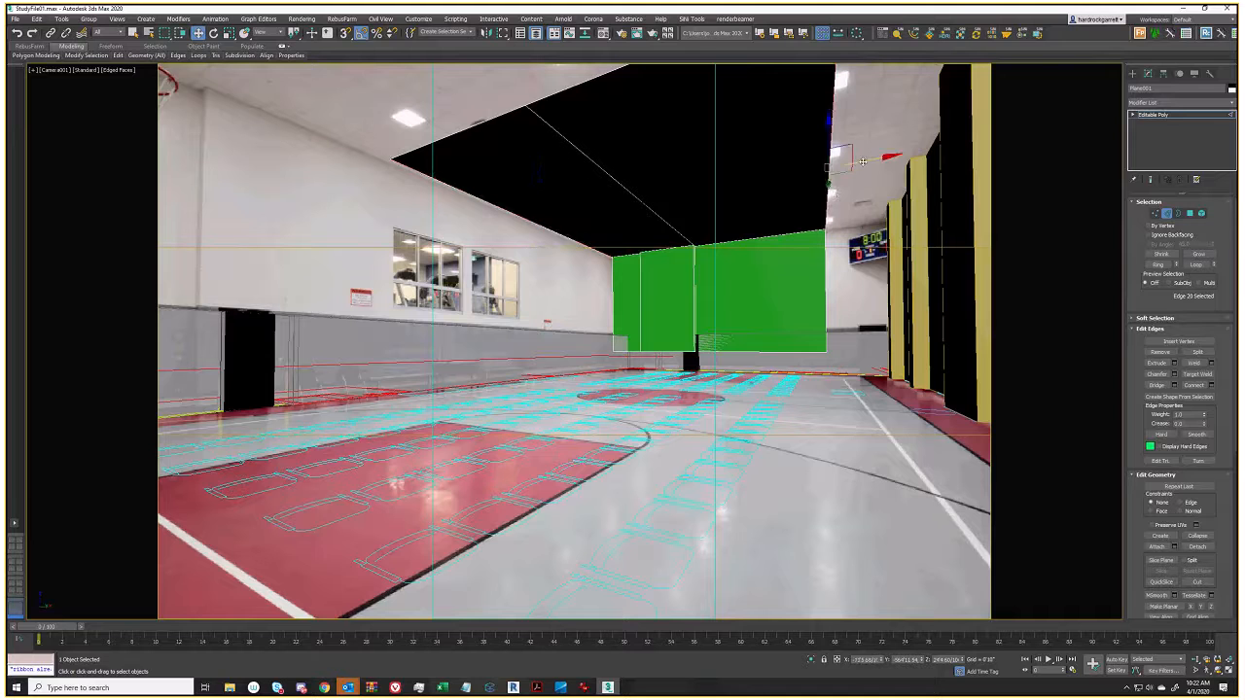
left_click_drag(863, 161, 1013, 140, "shift")
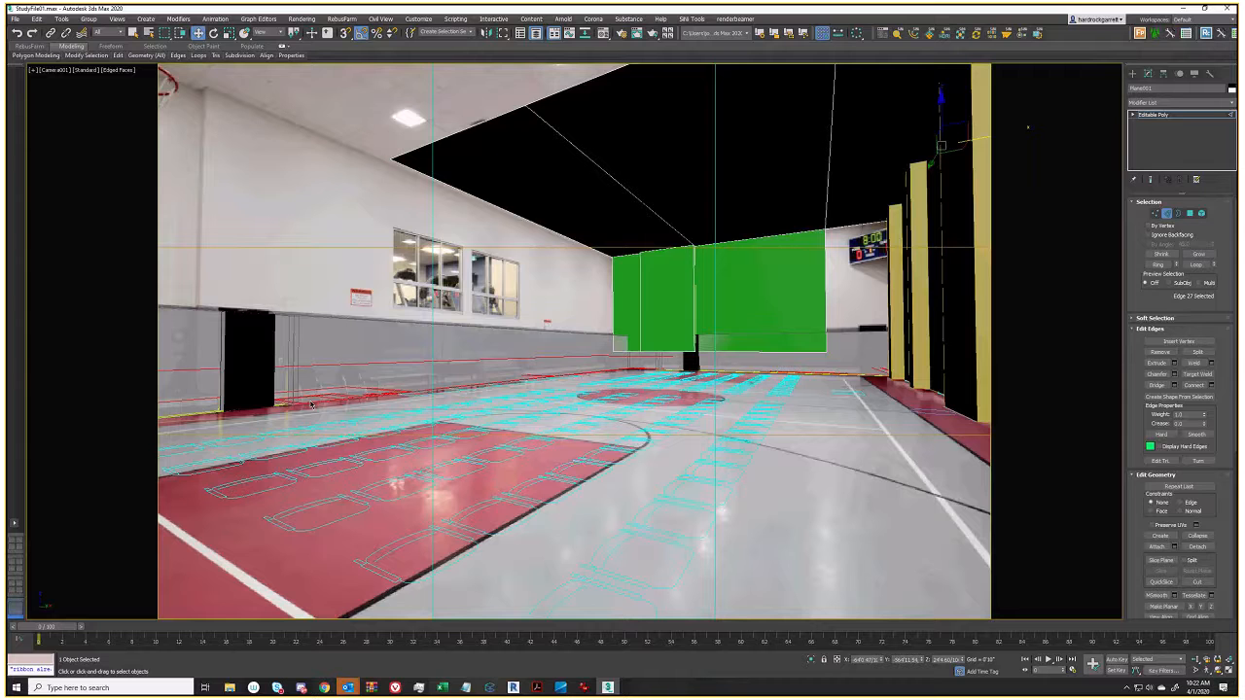
left_click(1153, 215)
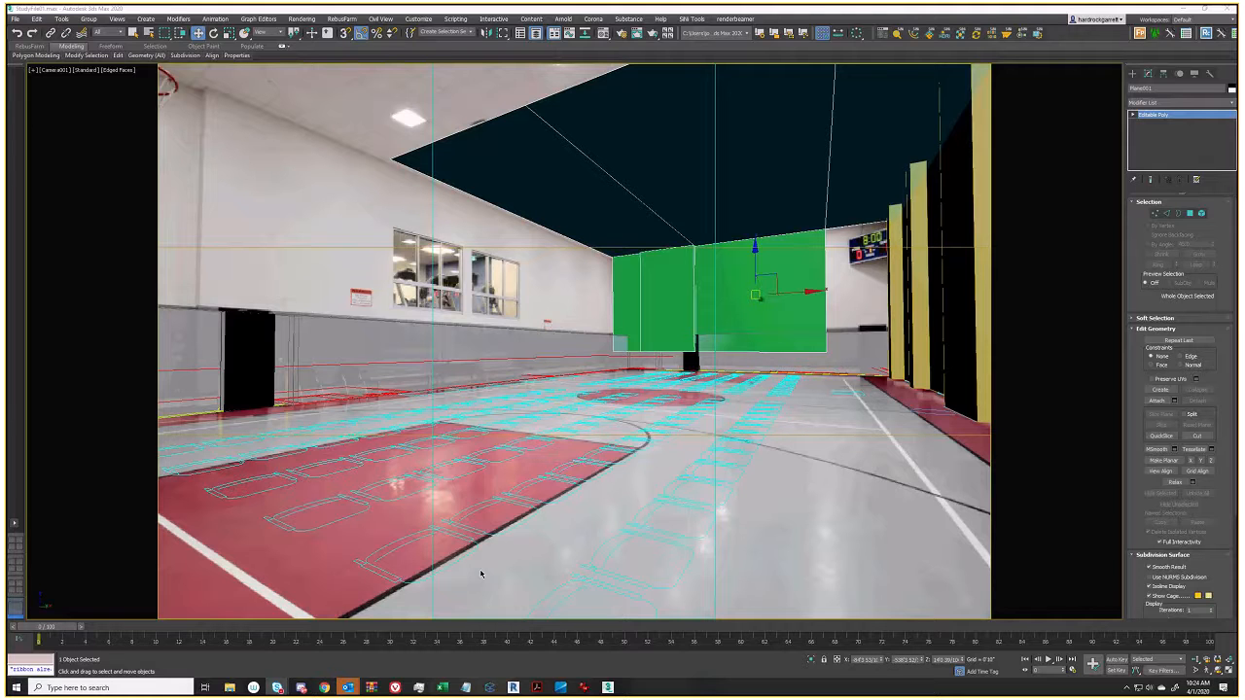
Switch to select mode and the Top view, zooming and panning to frame the seating plan
key("q")
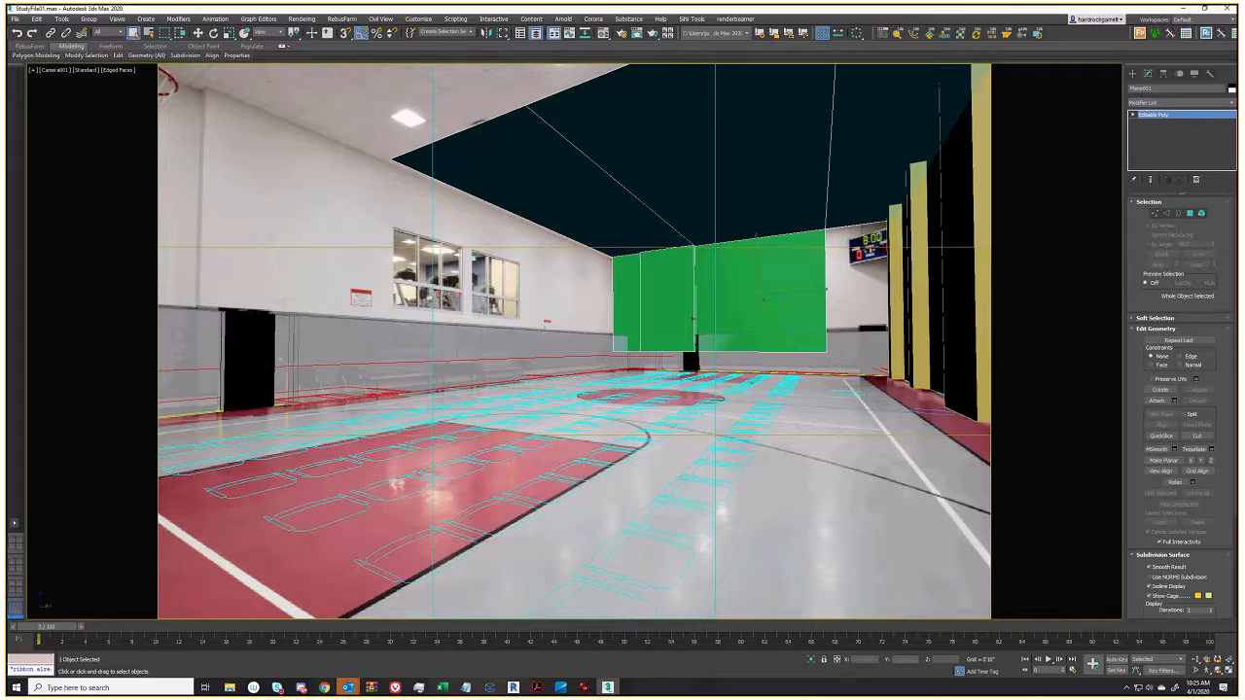
key("t")
scroll(667, 527, "up", 7)
scroll(673, 466, "up", 2)
scroll(658, 443, "down", 2)
middle_click_drag(643, 428, 756, 543)
scroll(743, 522, "down", 2)
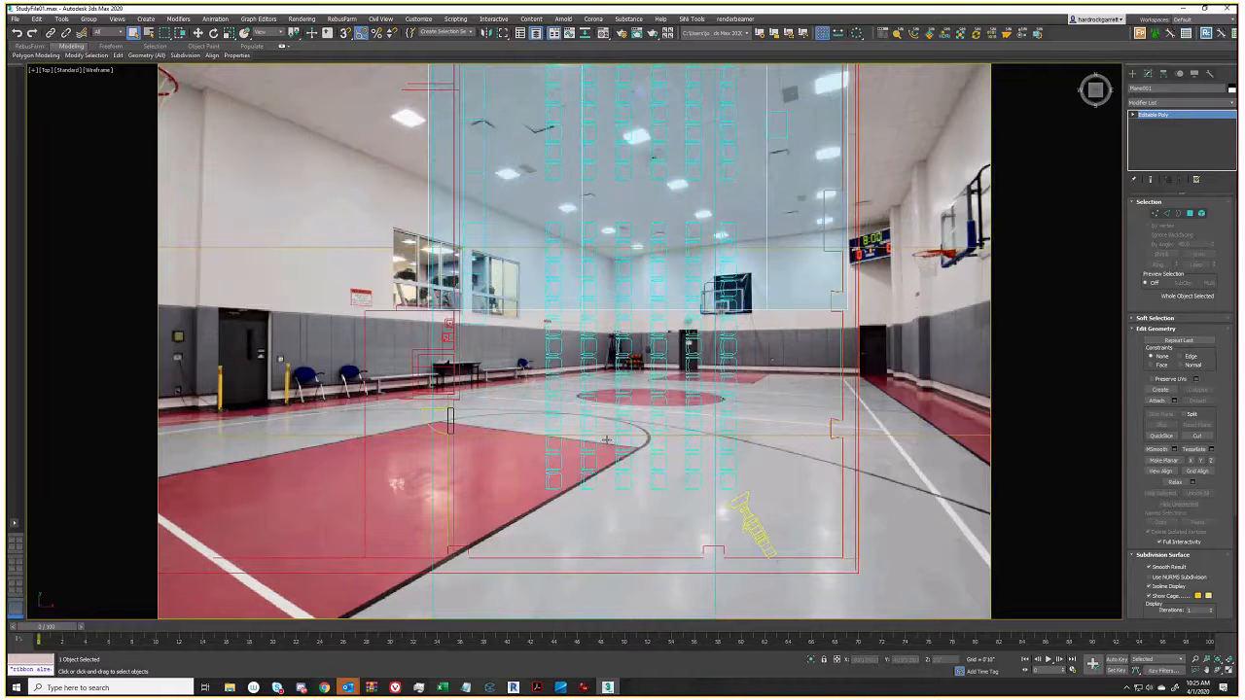
Select Camera001 in the plan view to bring up its settings
left_click(752, 531)
left_click(758, 505)
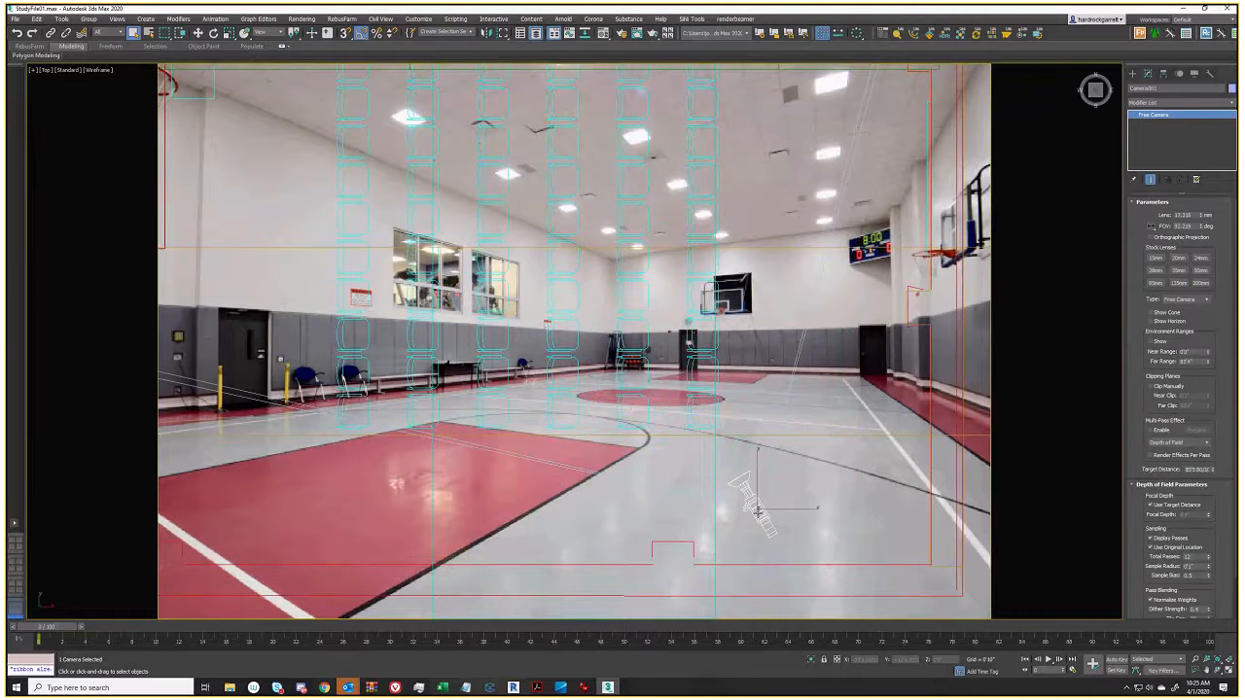
scroll(759, 513, "down", 3)
scroll(757, 512, "down", 2)
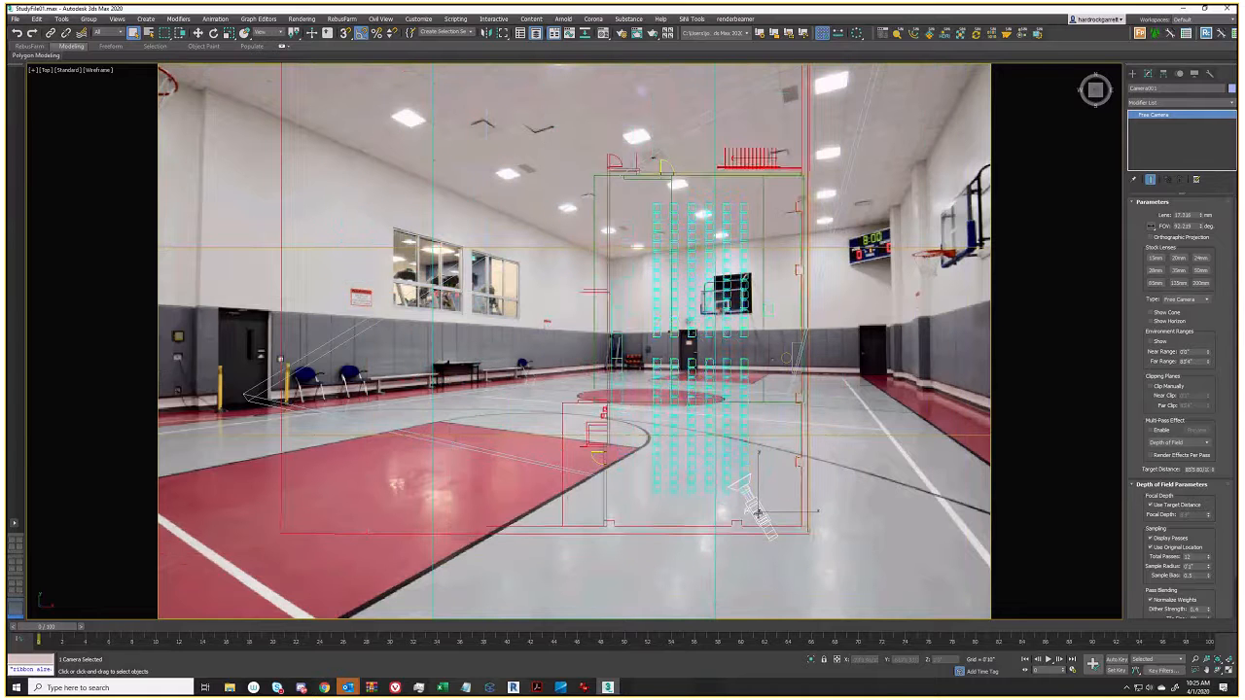